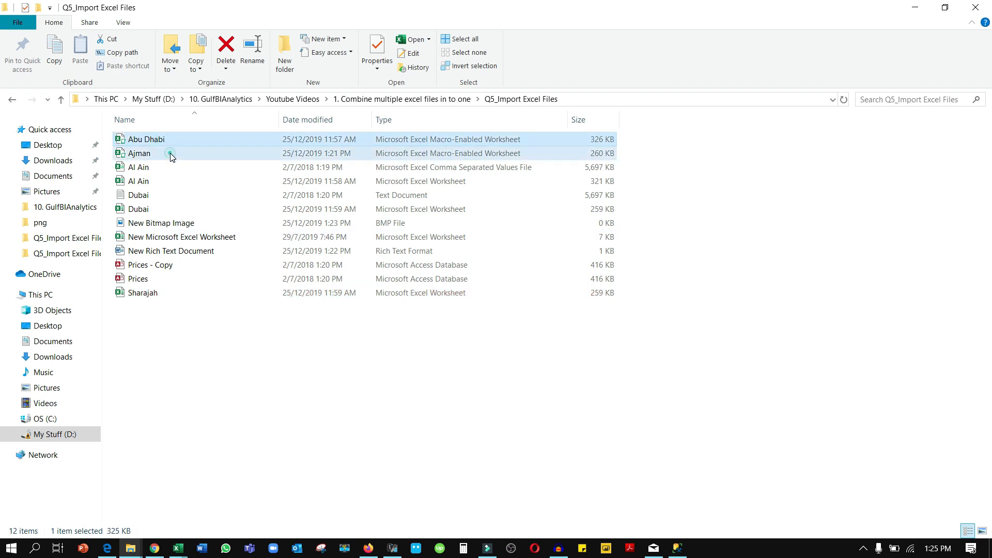
Examine the mix of Excel, CSV, text, image and Access files in the Q5_Import Excel Files folder
{"action": "left_click", "coordinate": [170, 153]}
{"action": "left_click", "coordinate": [168, 182]}
{"action": "left_click", "coordinate": [167, 209]}
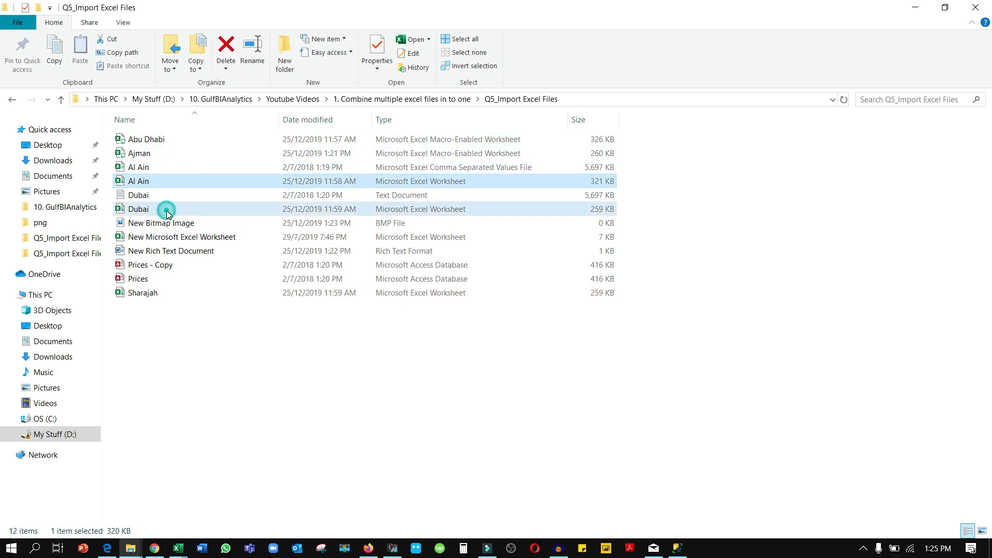
{"action": "left_click", "coordinate": [161, 303]}
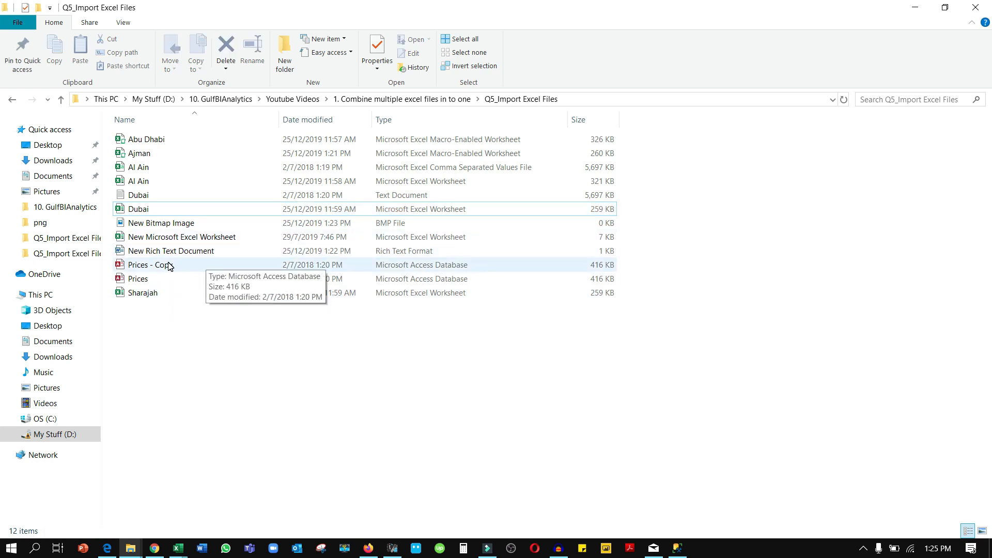
{"action": "left_click", "coordinate": [157, 289]}
{"action": "left_click", "coordinate": [163, 278]}
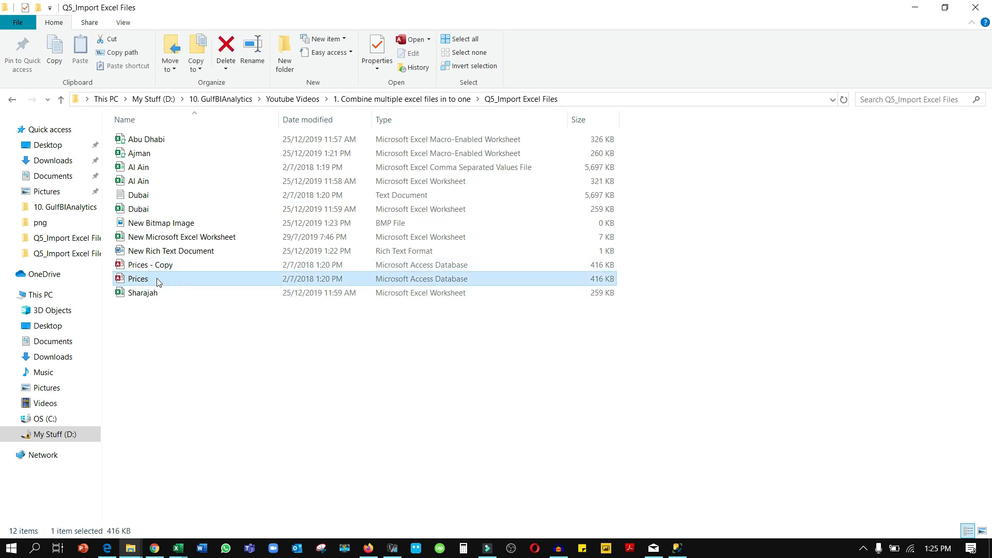
{"action": "left_click", "coordinate": [169, 223]}
{"action": "left_click", "coordinate": [173, 197]}
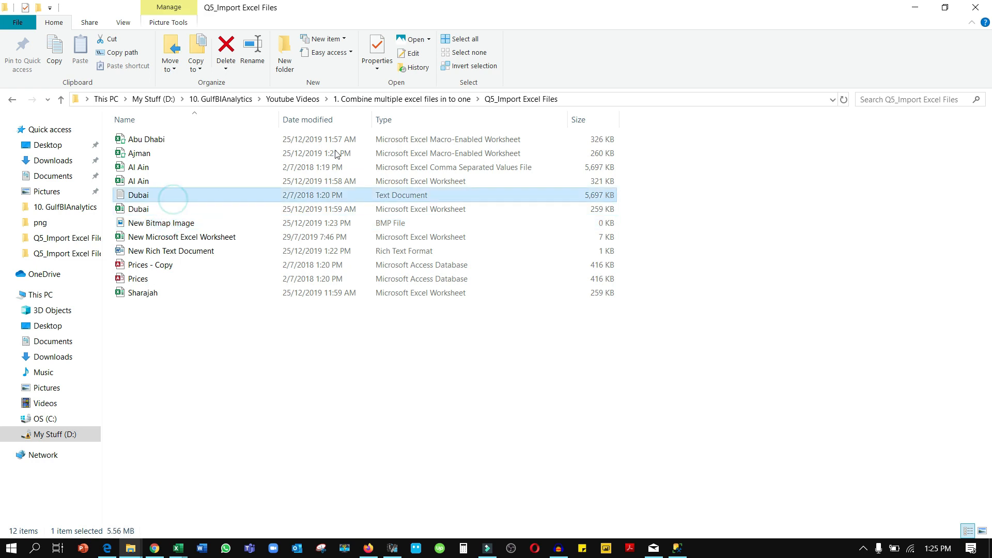
{"action": "left_click", "coordinate": [455, 166]}
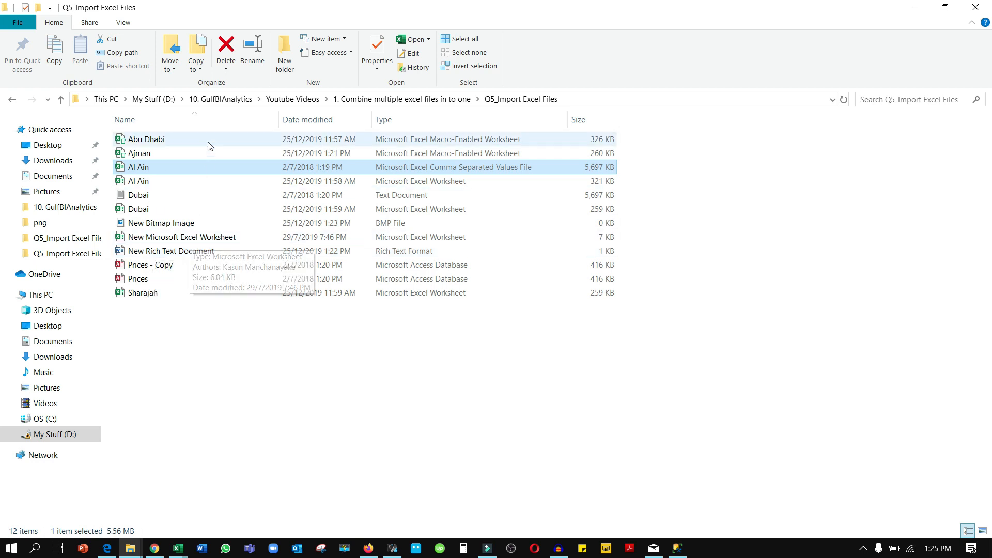
Switch to the Ajman workbook in Excel and compare the data layout of its three salesperson sheets
{"action": "left_click", "coordinate": [179, 548]}
{"action": "left_click", "coordinate": [115, 458]}
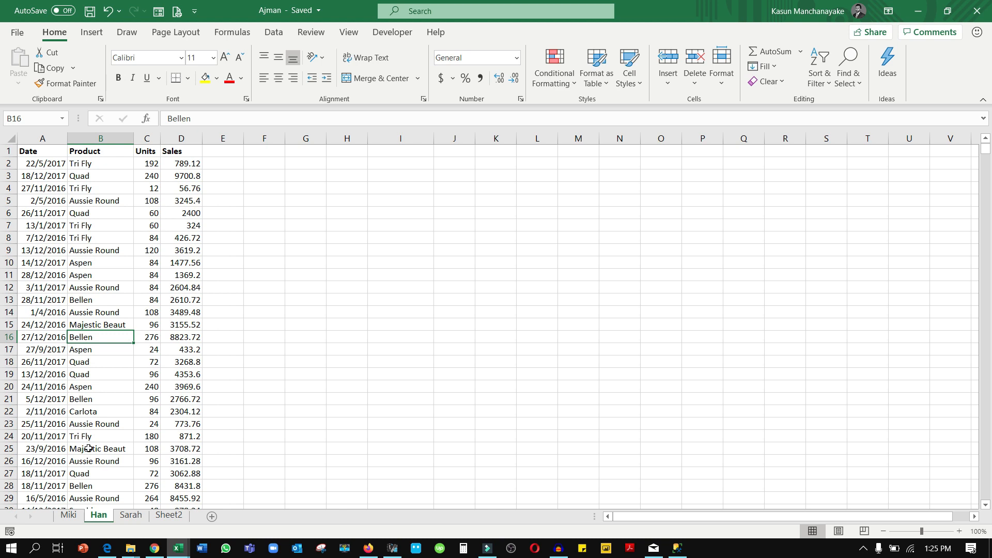
{"action": "left_click", "coordinate": [68, 514]}
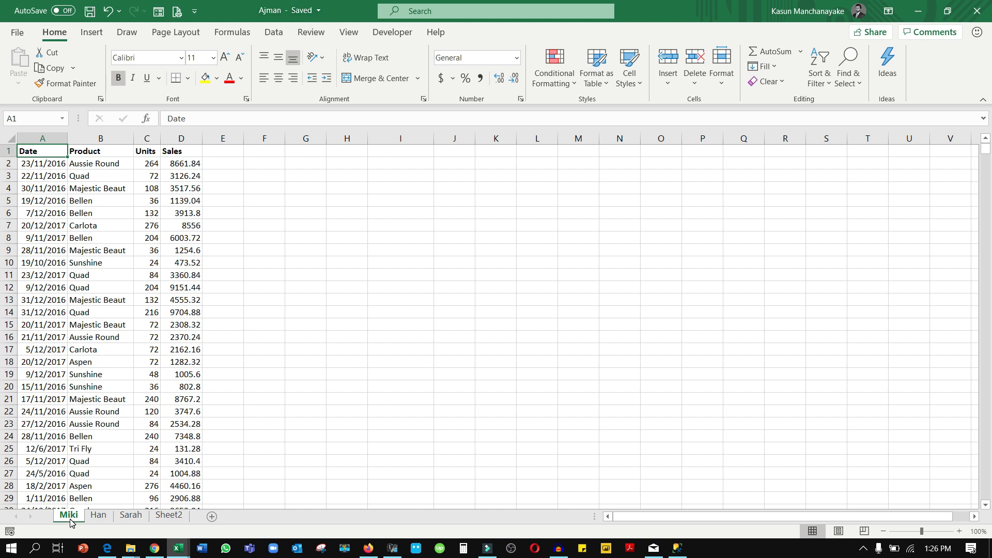
{"action": "left_click", "coordinate": [98, 515]}
{"action": "left_click", "coordinate": [131, 515]}
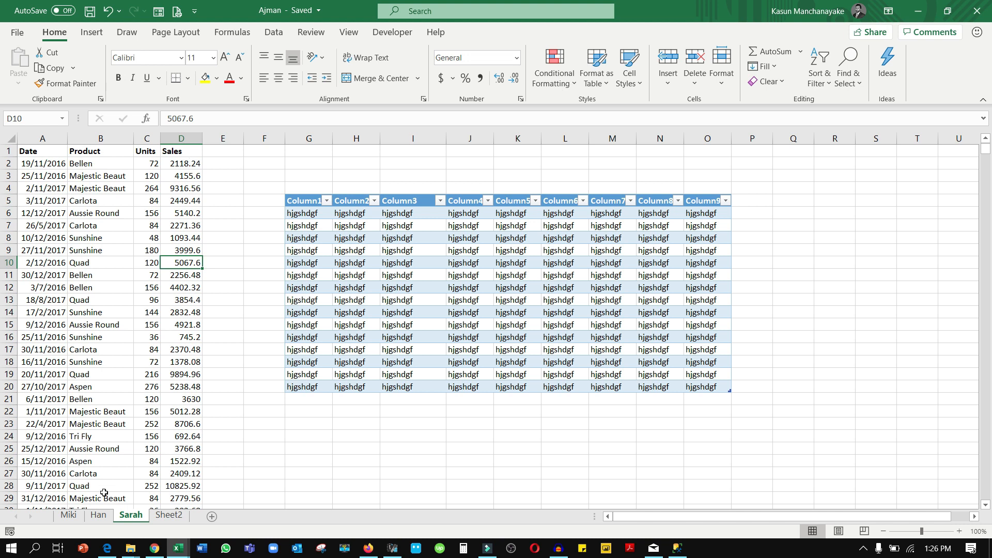
{"action": "left_click", "coordinate": [101, 520]}
{"action": "left_click", "coordinate": [69, 521]}
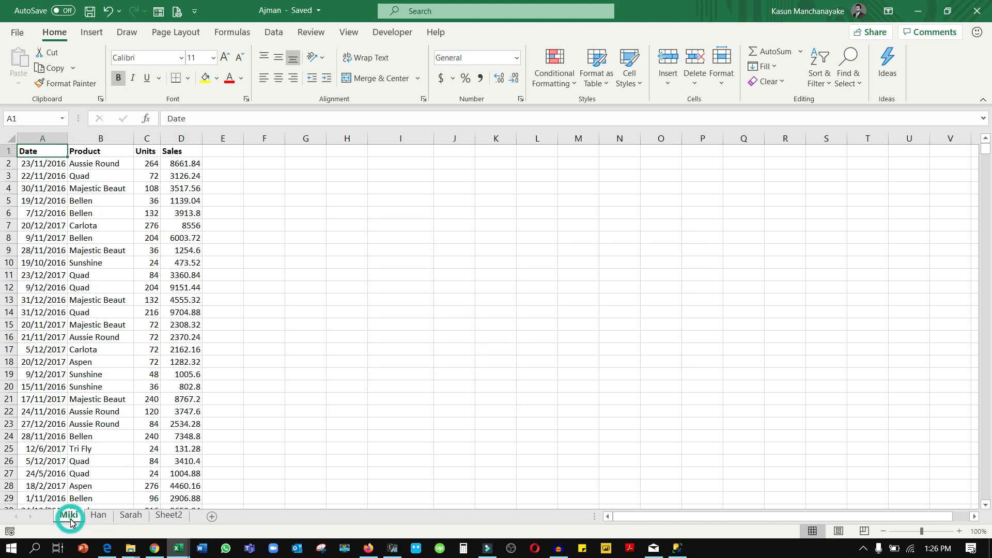
{"action": "left_click", "coordinate": [98, 516]}
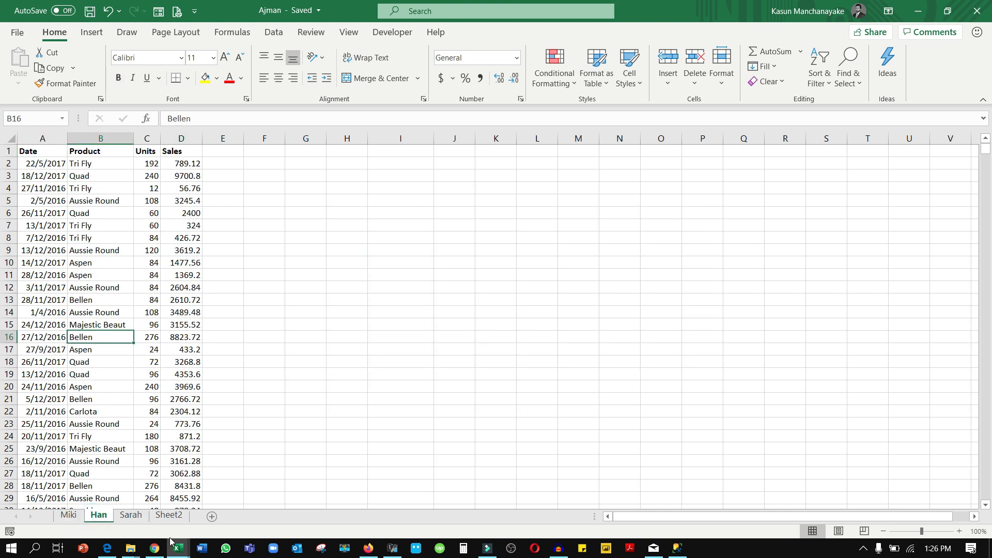
Switch to the Al Ain workbook and look through its salesperson sheets and Sheet1
{"action": "mouse_move", "coordinate": [176, 551]}
{"action": "left_click", "coordinate": [243, 454]}
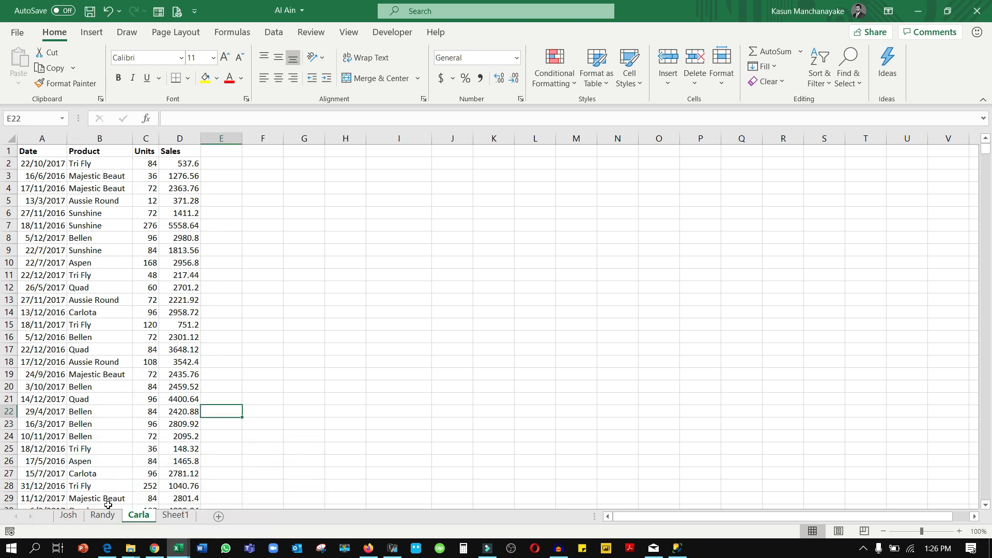
{"action": "left_click", "coordinate": [106, 515]}
{"action": "left_click", "coordinate": [68, 515]}
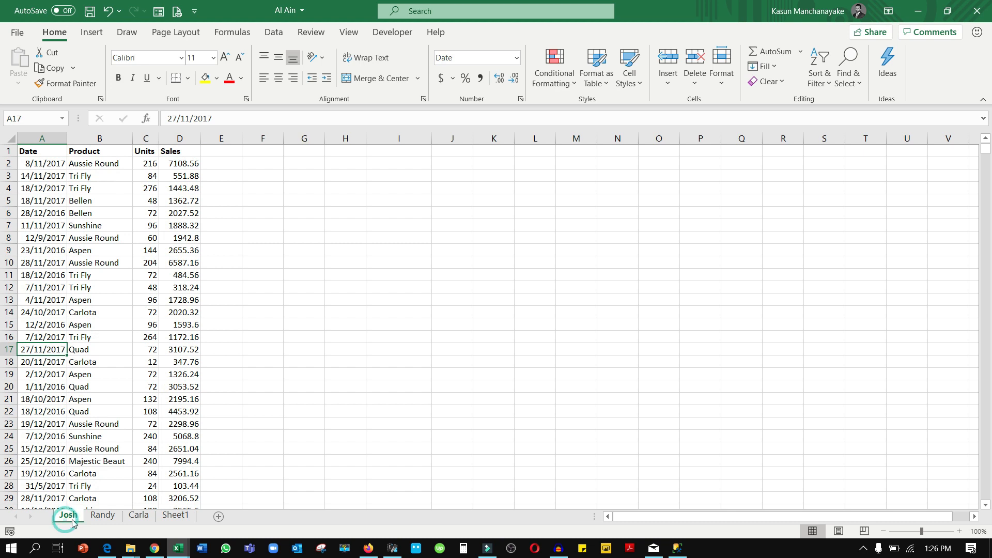
{"action": "left_click", "coordinate": [132, 514]}
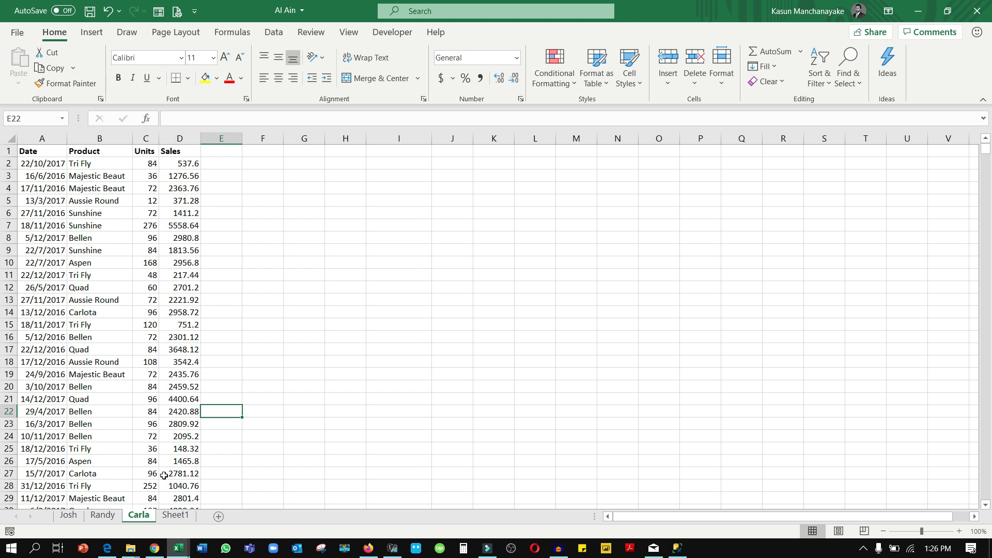
{"action": "left_click", "coordinate": [175, 516]}
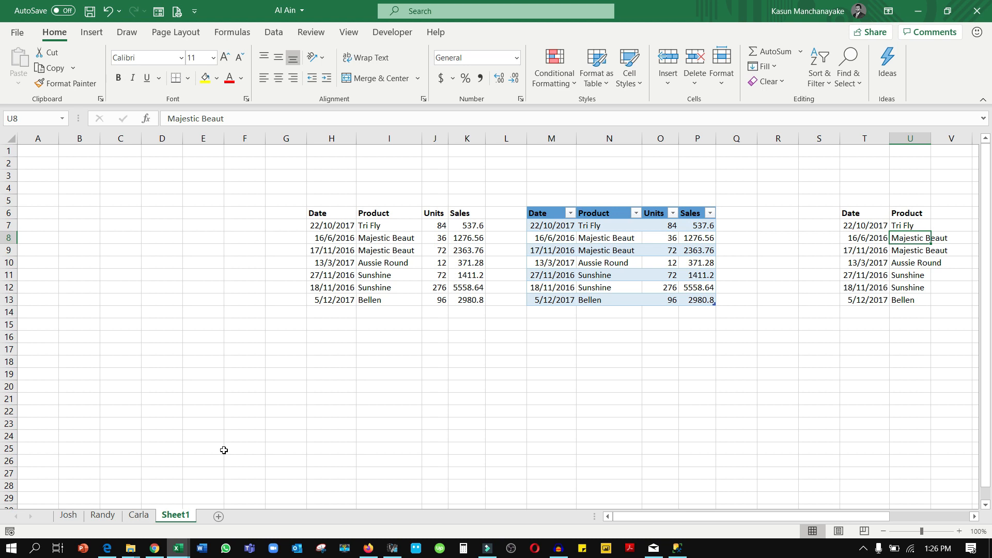
Return to the Ajman workbook and examine the third salesperson's sheet, Sheet2 and the first salesperson's sheet
{"action": "mouse_move", "coordinate": [184, 553]}
{"action": "left_click", "coordinate": [133, 514]}
{"action": "left_click", "coordinate": [169, 515]}
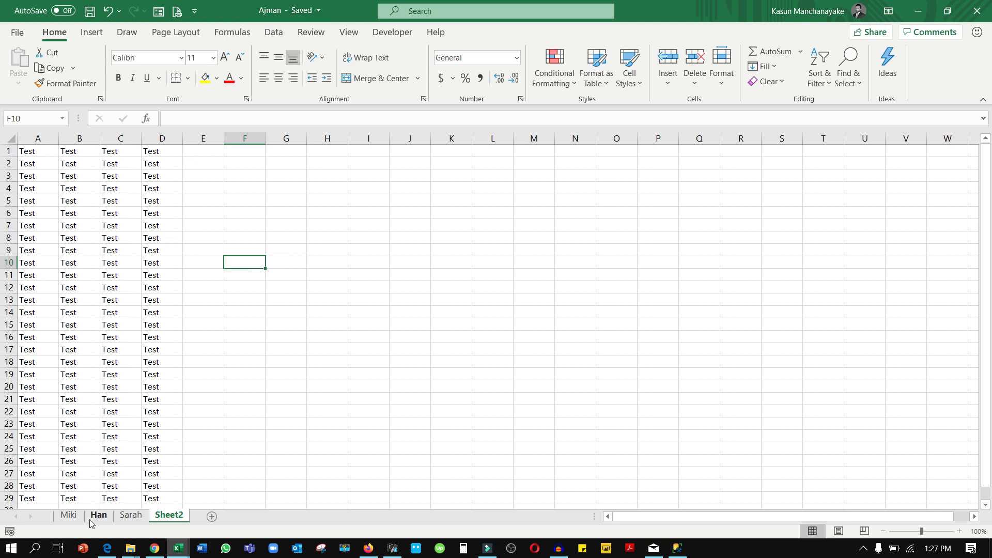
{"action": "left_click", "coordinate": [69, 516]}
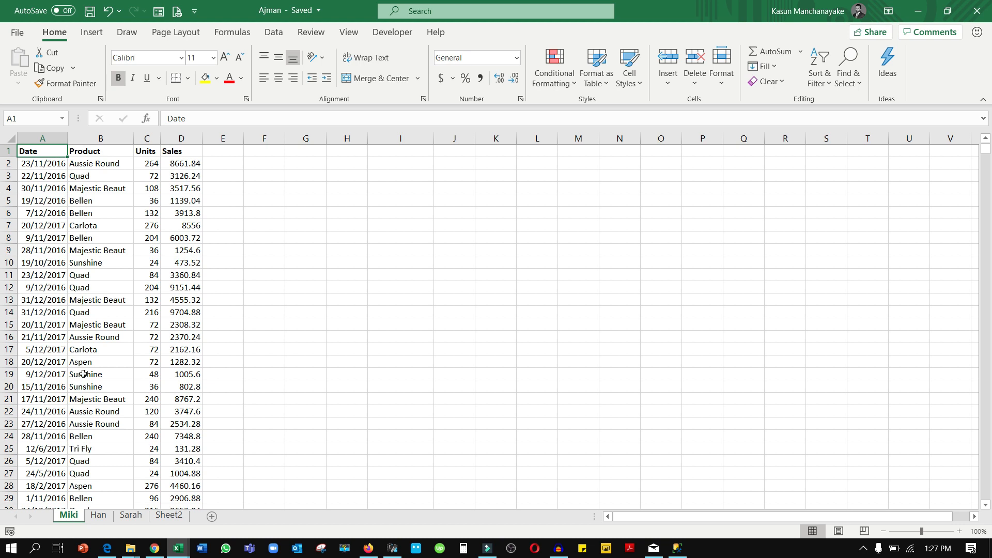
{"action": "left_click", "coordinate": [52, 321]}
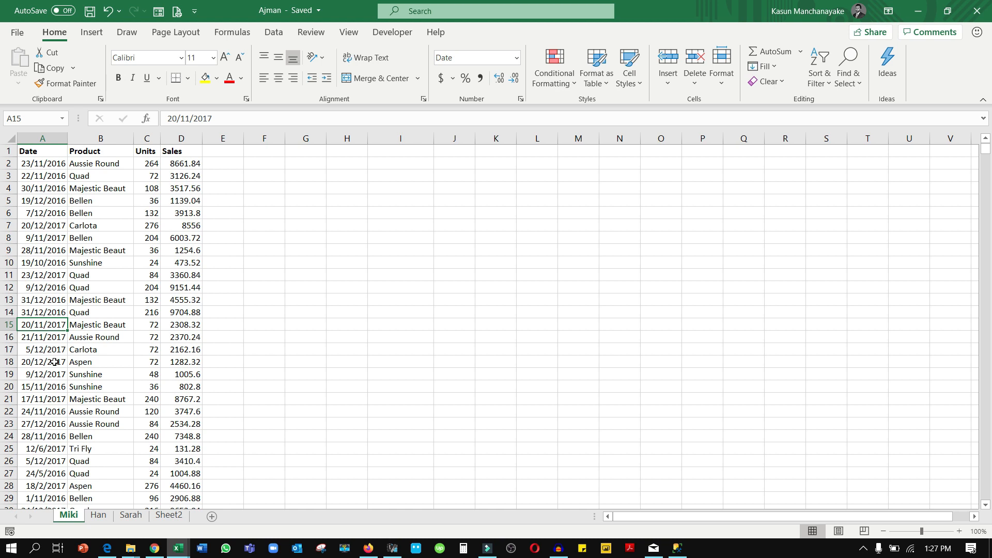
Highlight the first data row, A2:D2, below the headers on the second salesperson's sheet
{"action": "left_click", "coordinate": [98, 515]}
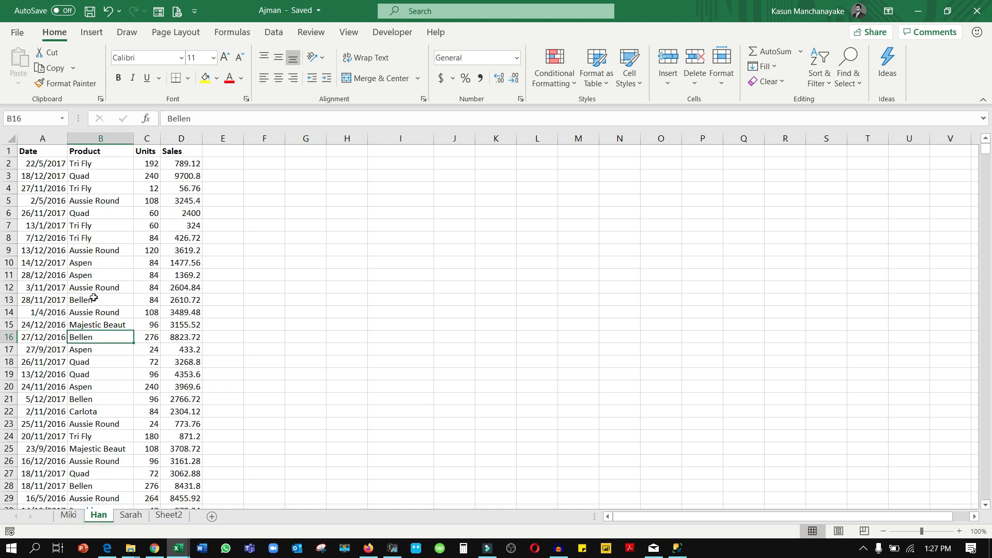
{"action": "left_click", "coordinate": [37, 168]}
{"action": "key", "text": "Up"}
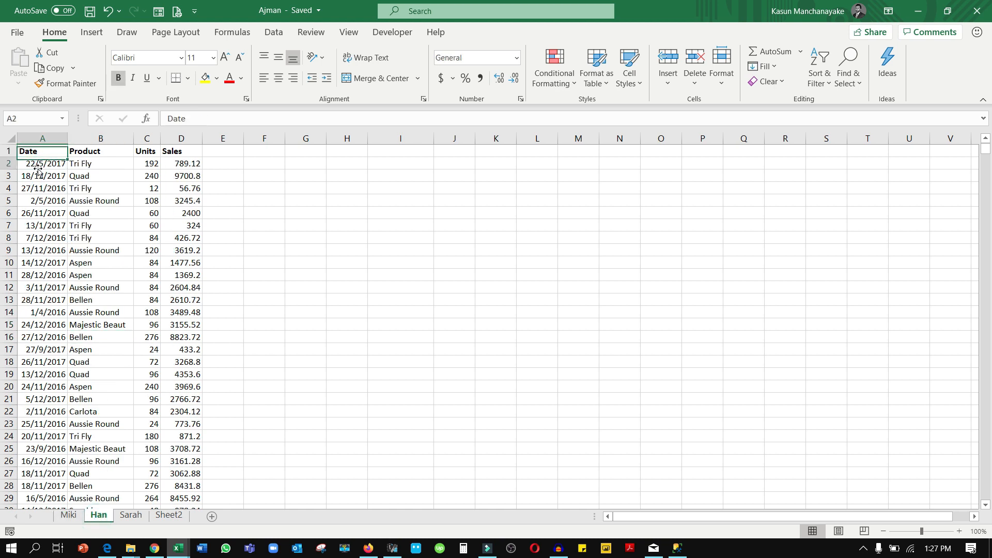
{"action": "key", "text": "Down"}
{"action": "key", "text": "shift+Right"}
{"action": "key", "text": "shift+Right"}
{"action": "key", "text": "shift+Right"}
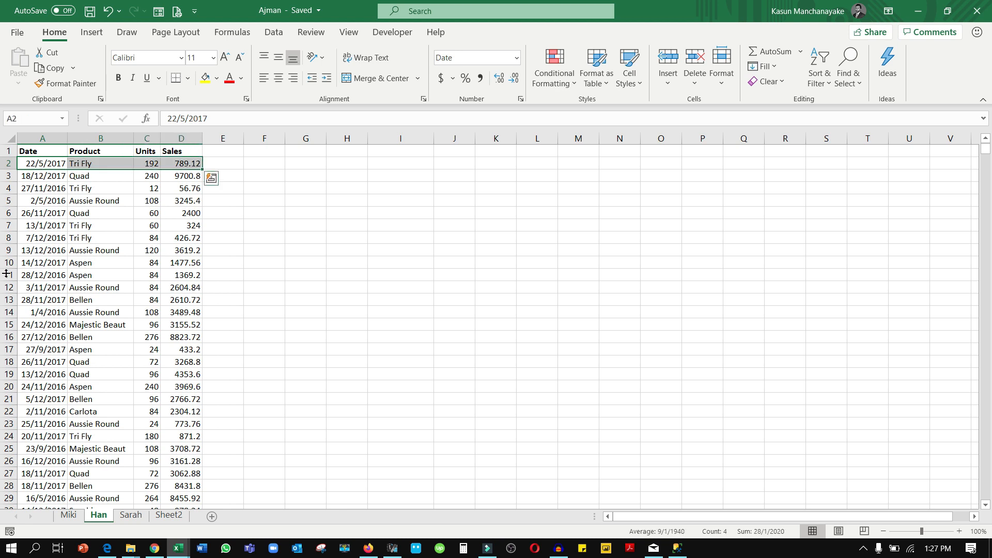
Add the column headers SalesPerson in E1 and City in F1 on the first salesperson's sheet
{"action": "left_click", "coordinate": [68, 515]}
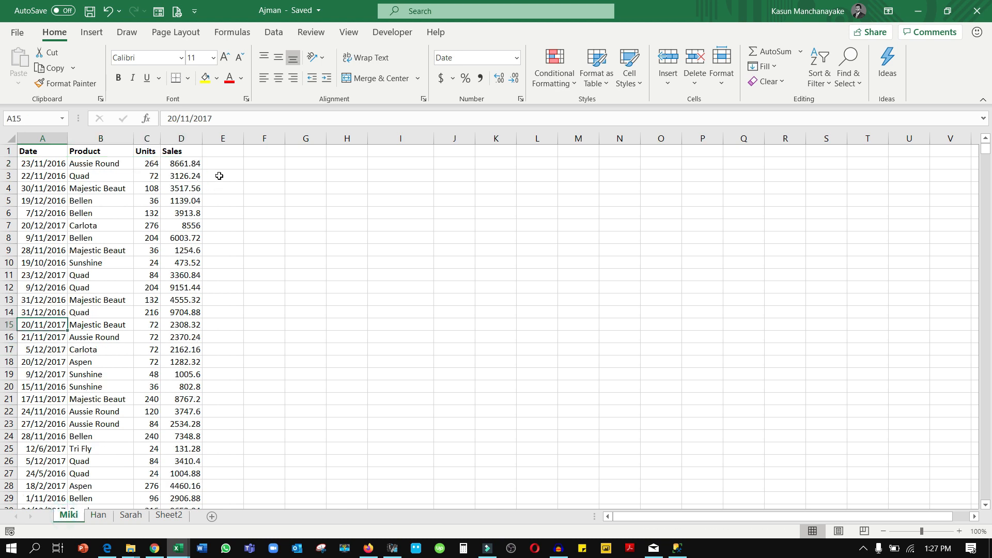
{"action": "left_click", "coordinate": [226, 155]}
{"action": "type", "text": "Sal"}
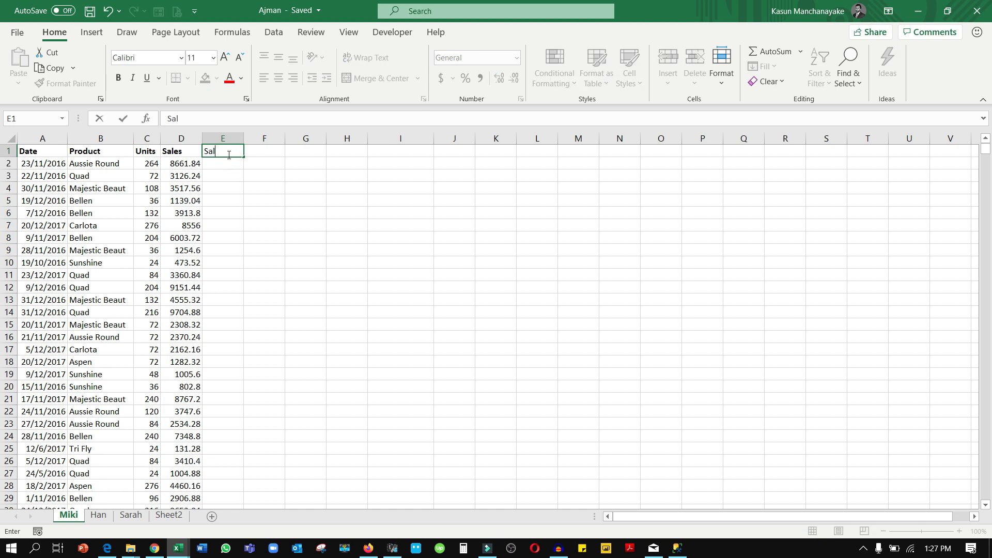
{"action": "type", "text": "esPerson"}
{"action": "key", "text": "Tab"}
{"action": "type", "text": "C"}
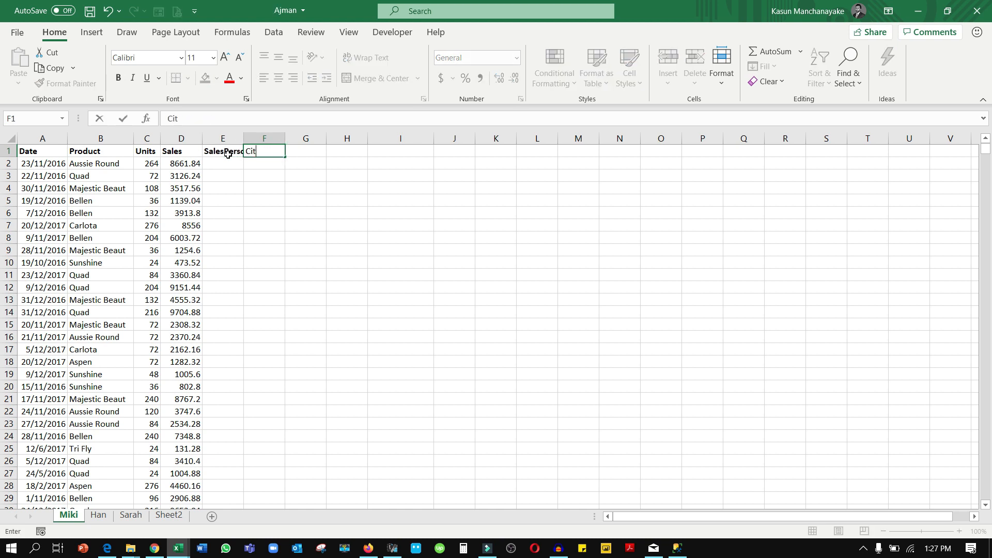
{"action": "type", "text": "ity"}
{"action": "left_click", "coordinate": [273, 214]}
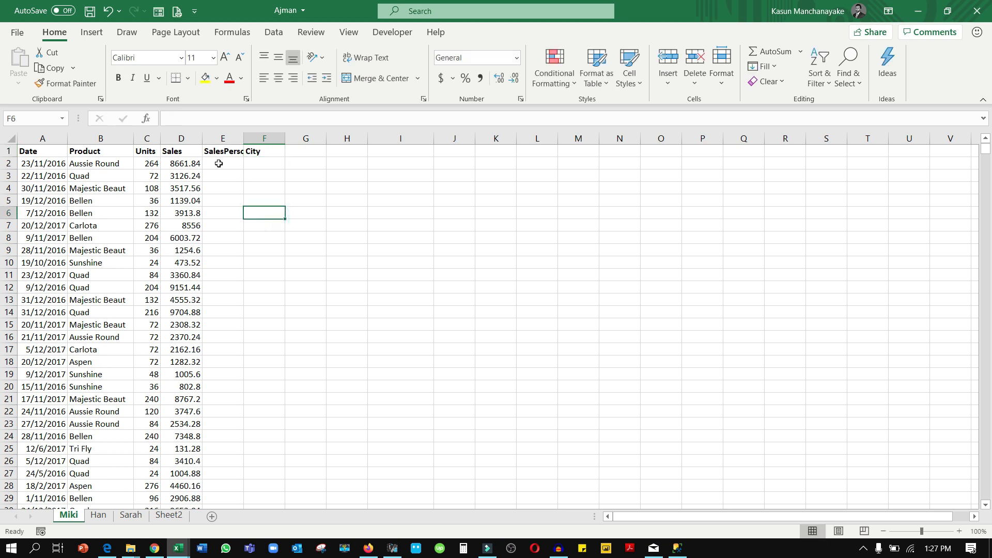
Enter the salesperson's name from the sheet tab in E2 and the city Ajman in F2
{"action": "left_click", "coordinate": [184, 213]}
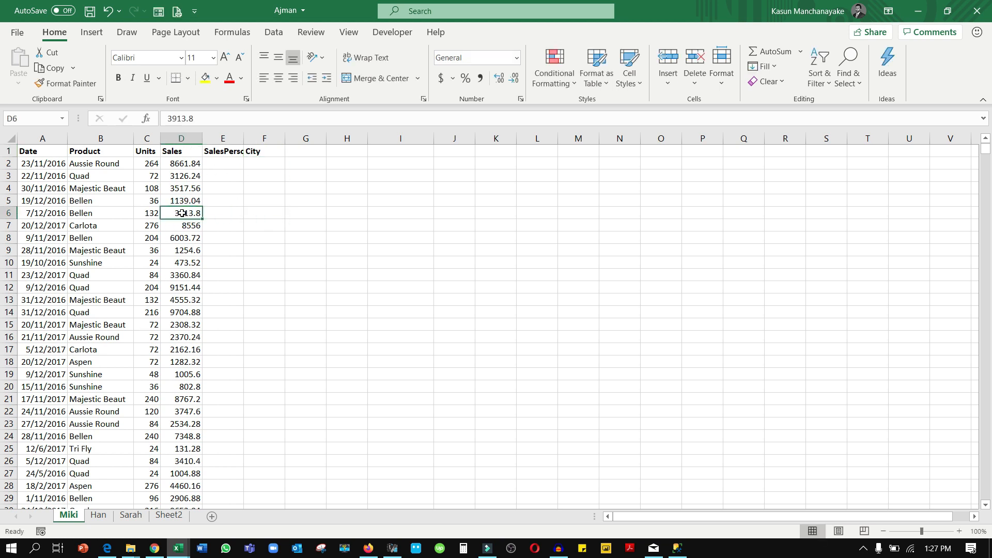
{"action": "key", "text": "ctrl+Down"}
{"action": "key", "text": "Right"}
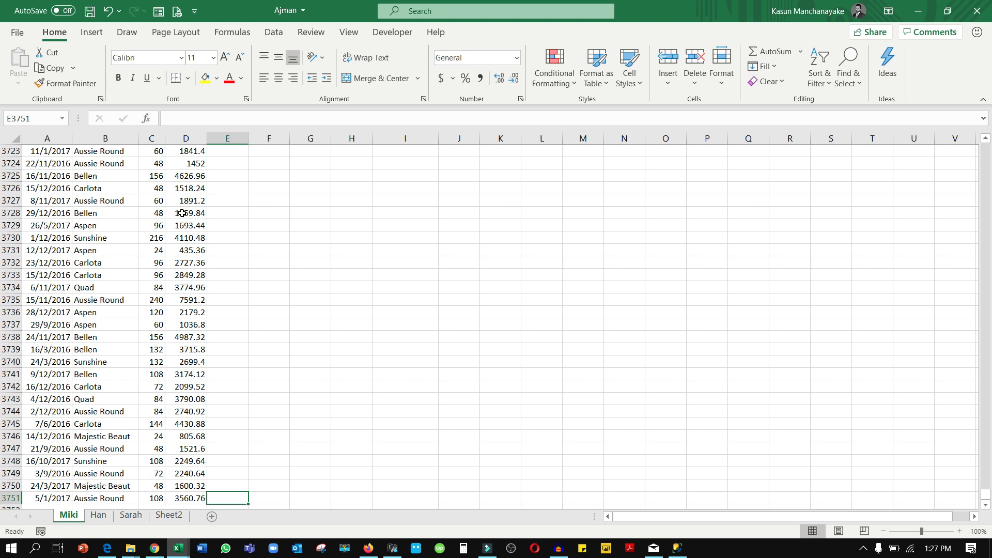
{"action": "key", "text": "ctrl+Up"}
{"action": "key", "text": "Down"}
{"action": "type", "text": "M"}
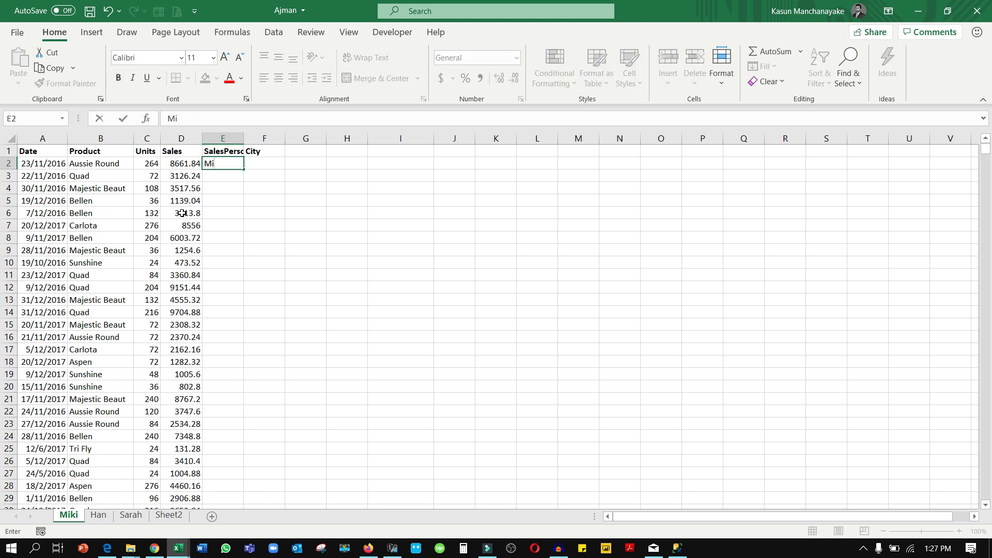
{"action": "key", "text": "Tab"}
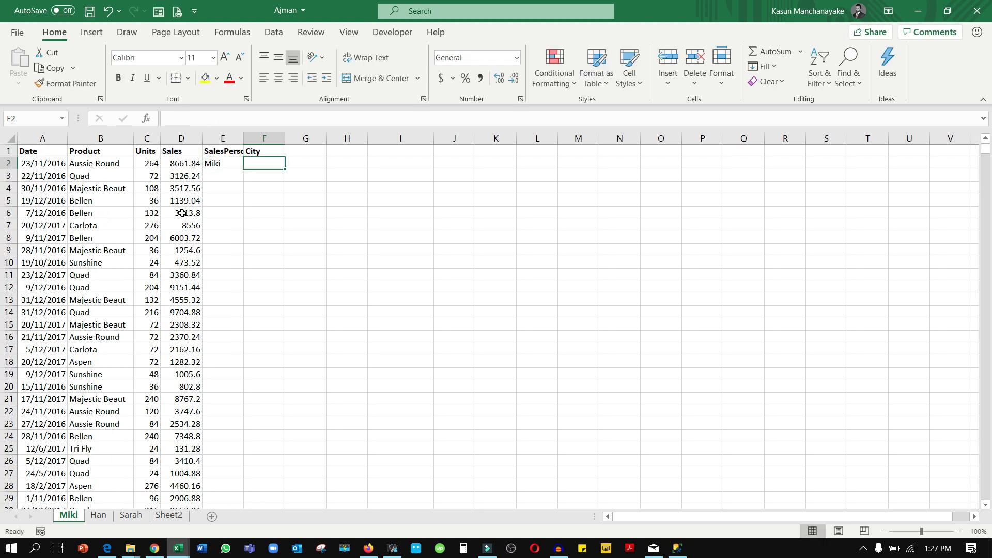
{"action": "type", "text": "Ajman"}
{"action": "key", "text": "Return"}
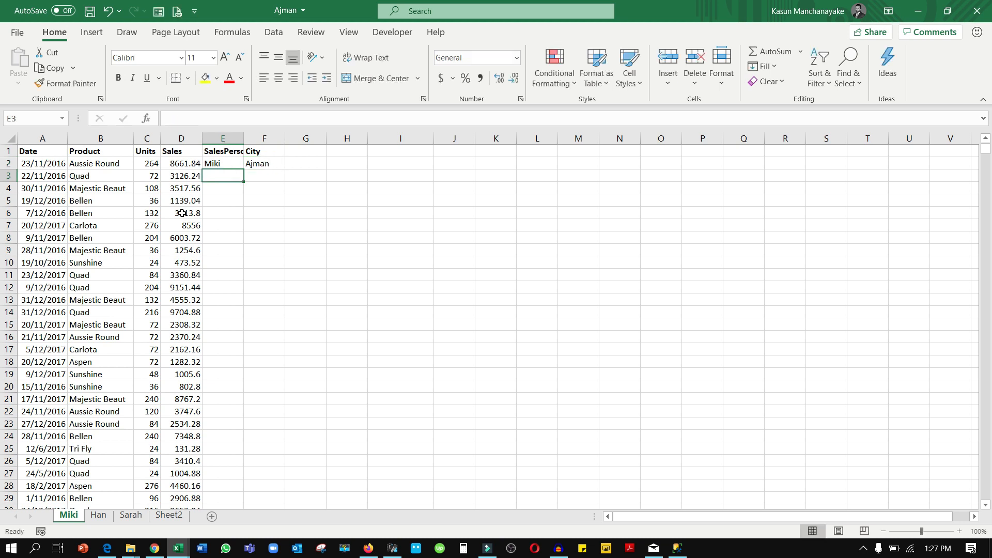
Fill the salesperson and city values from E2:F2 down to the last data row, 3751
{"action": "key", "text": "Left"}
{"action": "key", "text": "ctrl+Down"}
{"action": "key", "text": "Down"}
{"action": "key", "text": "Right"}
{"action": "key", "text": "Up"}
{"action": "key", "text": "shift+Right"}
{"action": "key", "text": "ctrl+shift+Up"}
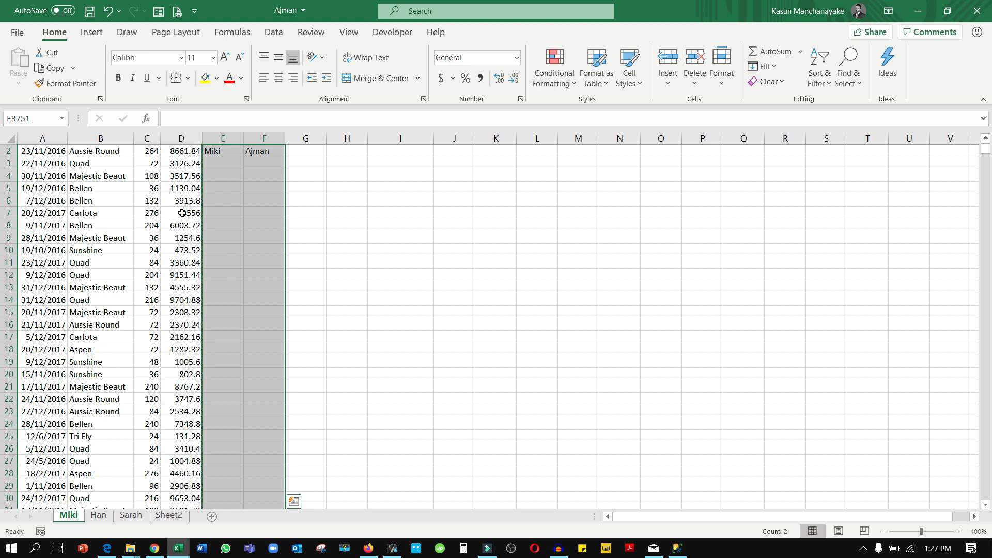
{"action": "key", "text": "ctrl+d"}
{"action": "key", "text": "ctrl+Up"}
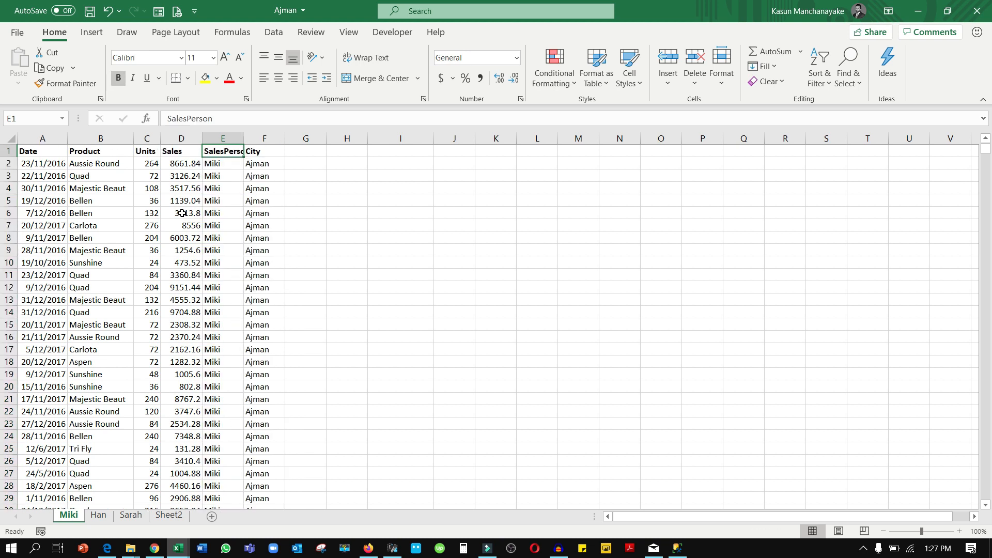
Copy all data rows without the headers, A2:D2864, from the second salesperson's sheet
{"action": "left_click", "coordinate": [98, 515]}
{"action": "left_click", "coordinate": [67, 269]}
{"action": "key", "text": "ctrl+Up"}
{"action": "key", "text": "Down"}
{"action": "key", "text": "shift+Right"}
{"action": "key", "text": "shift+Right"}
{"action": "key", "text": "shift+Right"}
{"action": "key", "text": "ctrl+shift+Down"}
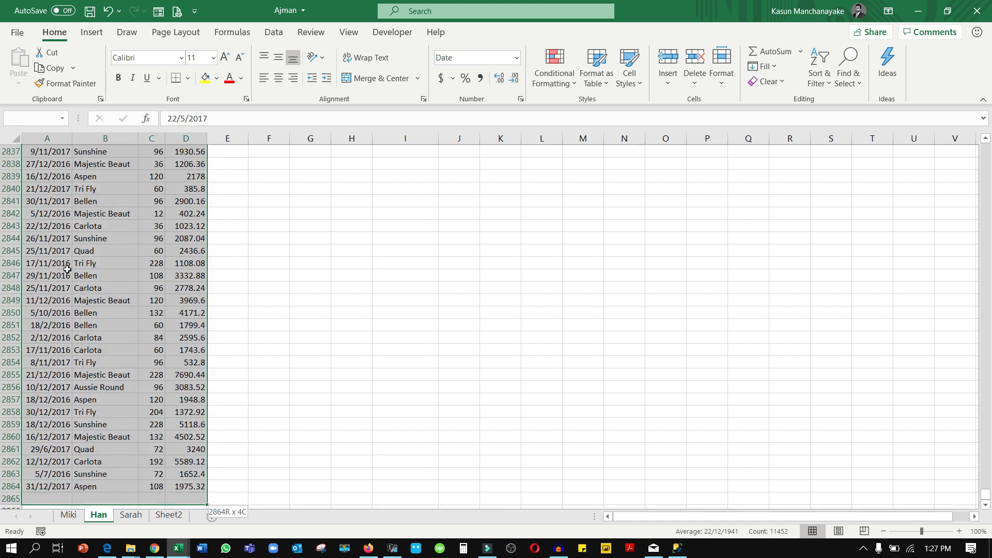
{"action": "key", "text": "ctrl+c"}
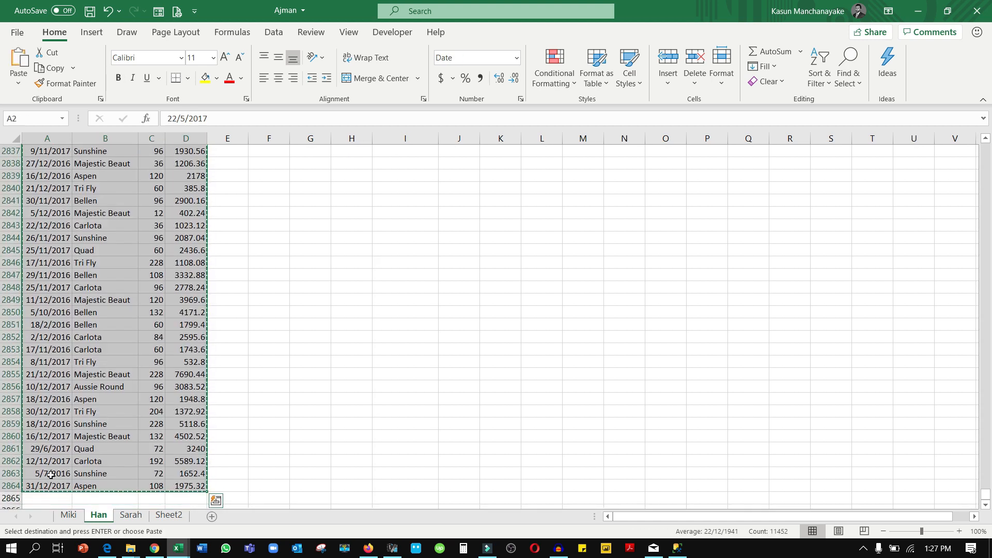
Paste the copied rows into the first salesperson's sheet directly below its last data row, starting at A3752
{"action": "left_click", "coordinate": [67, 515]}
{"action": "left_click", "coordinate": [70, 423]}
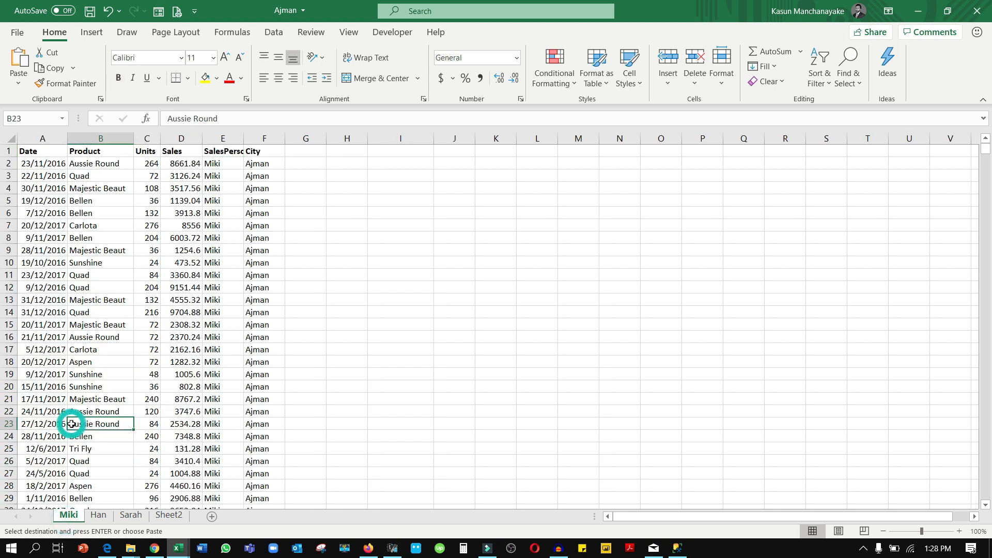
{"action": "key", "text": "ctrl+Down"}
{"action": "key", "text": "Down"}
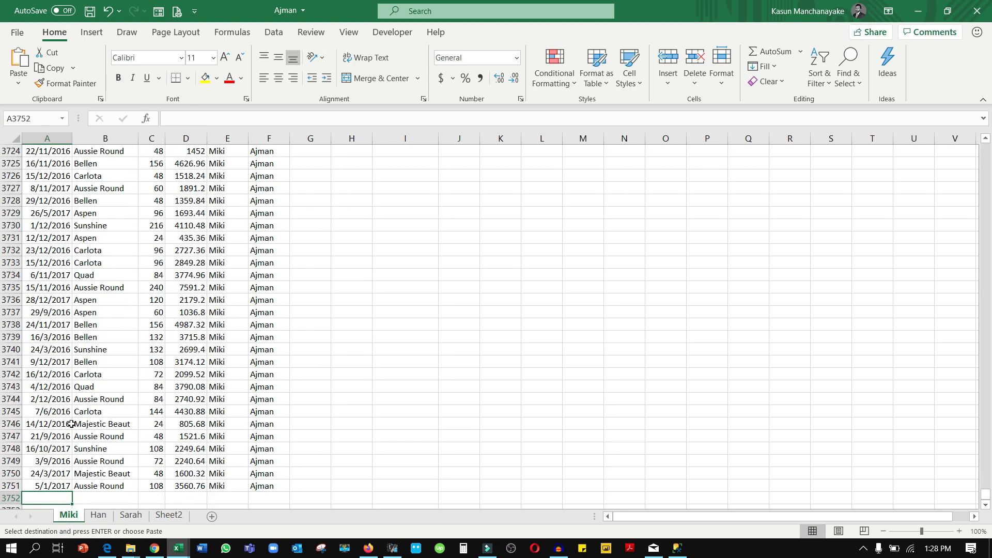
{"action": "key", "text": "ctrl+v"}
Enter the second salesperson's name in E3752 and the city Ajman in F3752, beside the first pasted row
{"action": "key", "text": "ctrl+Down"}
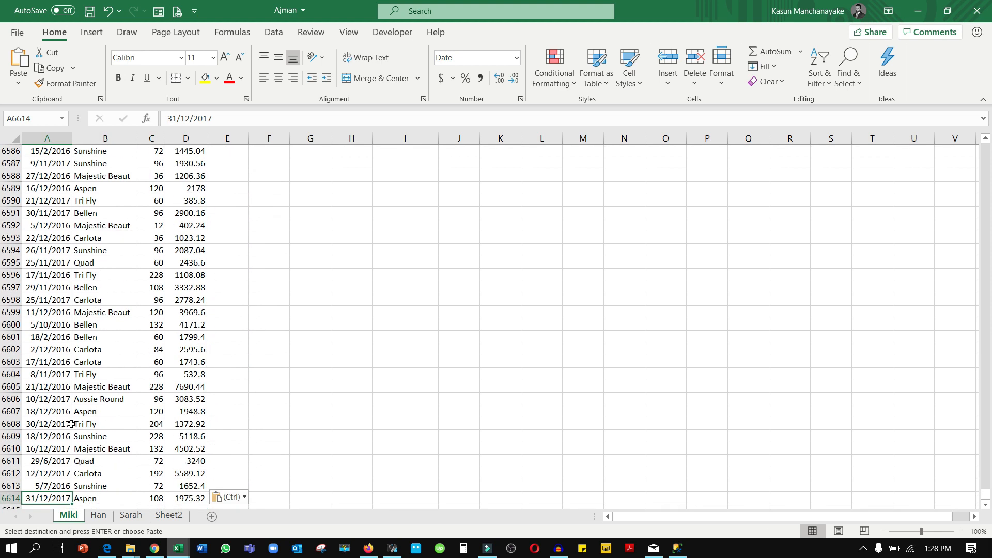
{"action": "key", "text": "Right"}
{"action": "key", "text": "Right"}
{"action": "key", "text": "Right"}
{"action": "key", "text": "Right"}
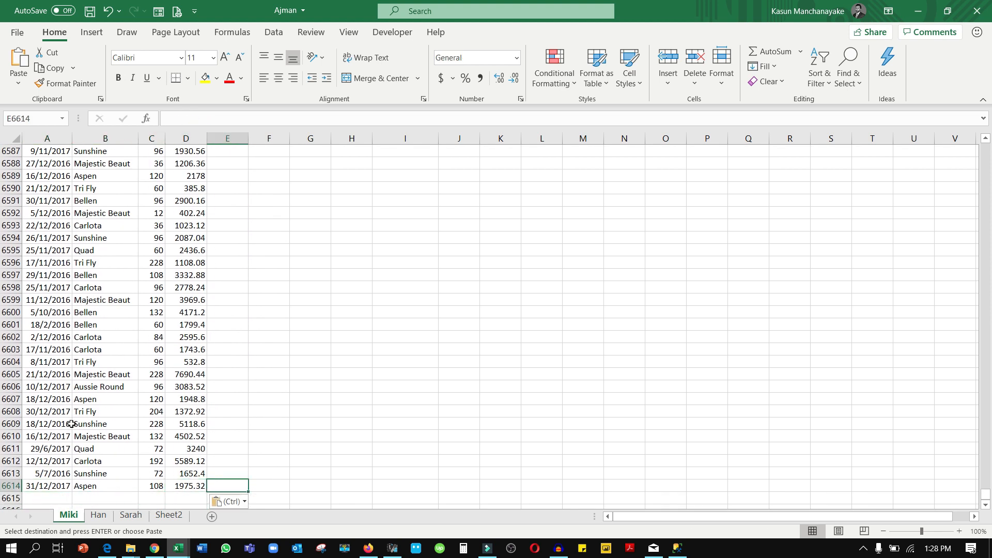
{"action": "key", "text": "ctrl+Up"}
{"action": "key", "text": "Down"}
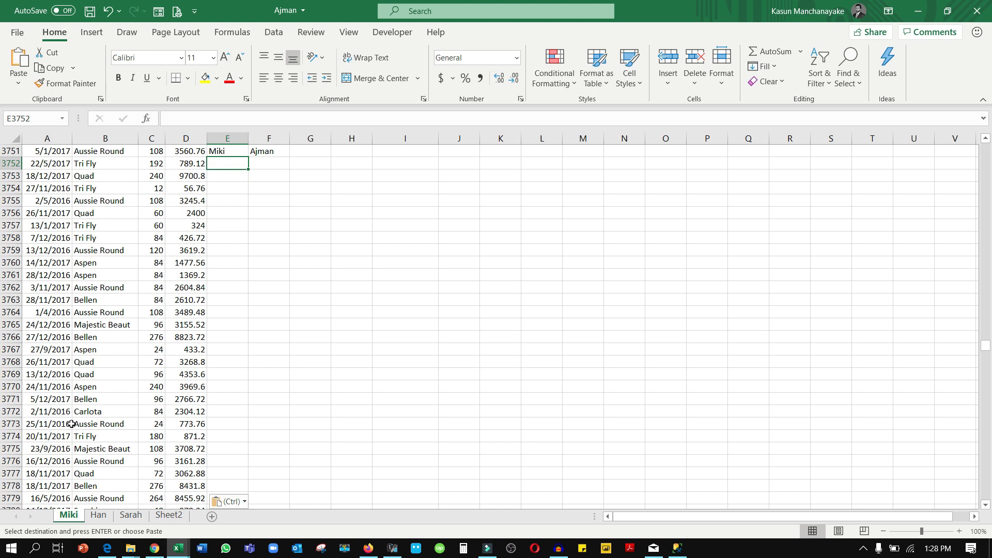
{"action": "type", "text": "Han"}
{"action": "key", "text": "Tab"}
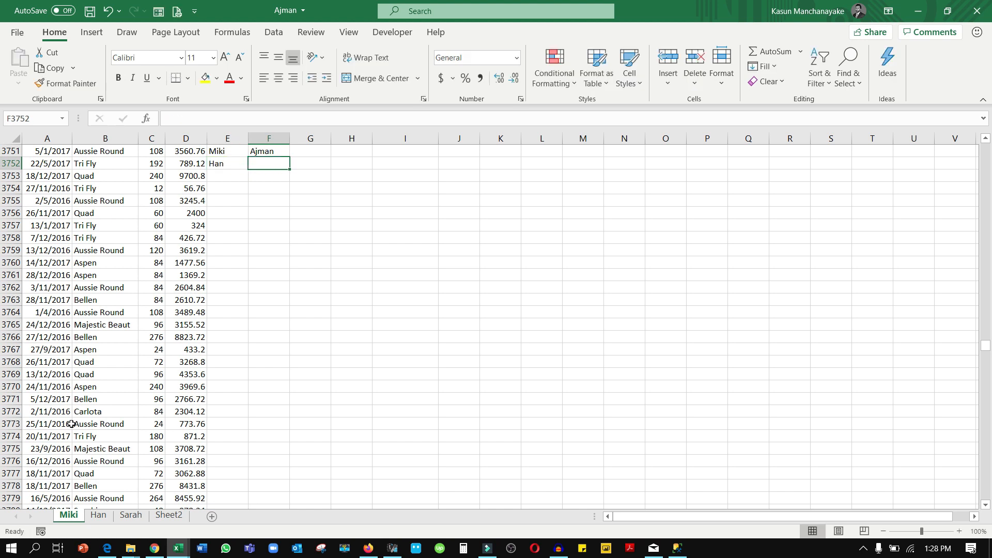
{"action": "type", "text": "Ajman"}
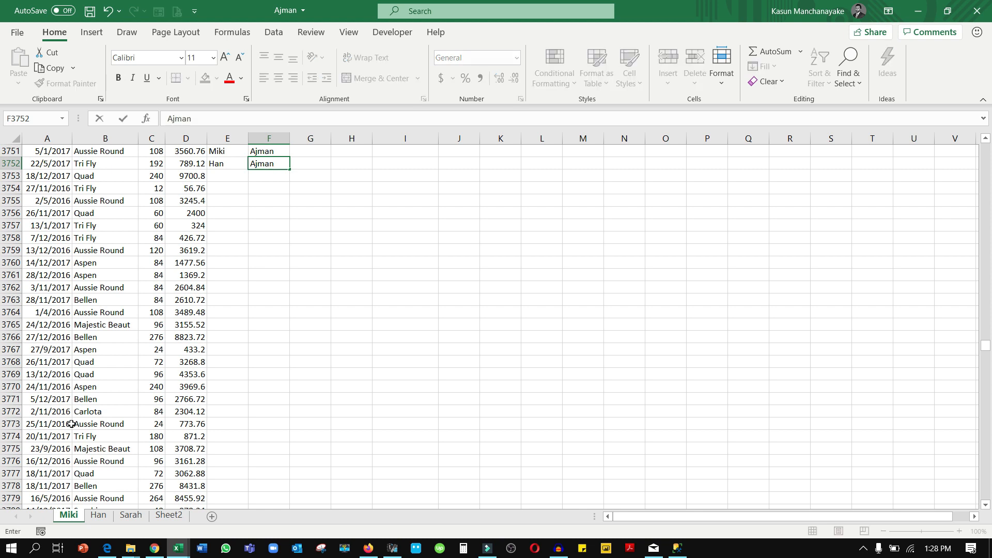
{"action": "key", "text": "Return"}
Fill the salesperson and city values from E3752:F3752 down to the last pasted row, 6614
{"action": "key", "text": "Left"}
{"action": "key", "text": "ctrl+Down"}
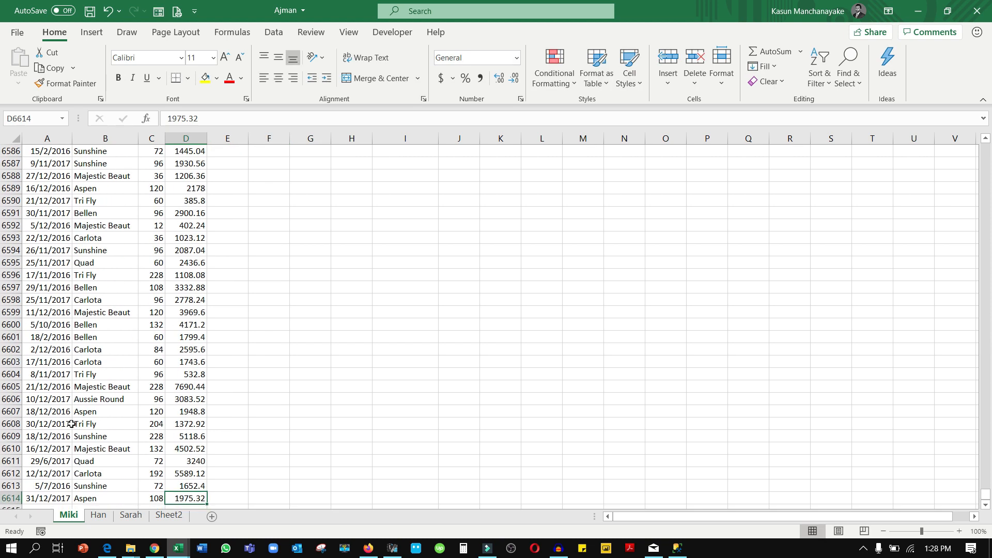
{"action": "key", "text": "Right"}
{"action": "key", "text": "shift+Right"}
{"action": "key", "text": "ctrl+shift+Up"}
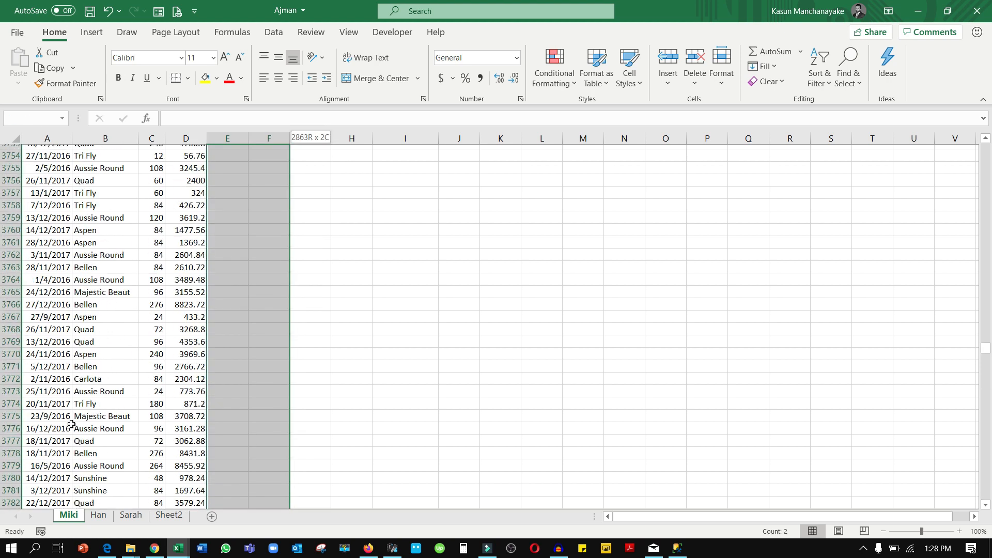
{"action": "key", "text": "ctrl+d"}
{"action": "key", "text": "ctrl+Down"}
{"action": "key", "text": "Down"}
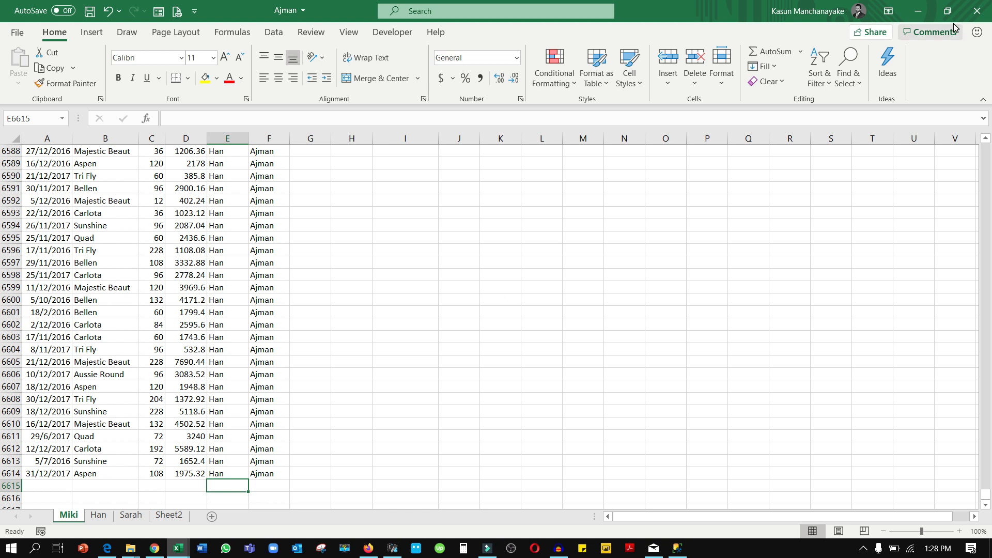
Close the Ajman workbook without saving its changes, and close the Al Ain workbook as well
{"action": "left_click", "coordinate": [974, 18]}
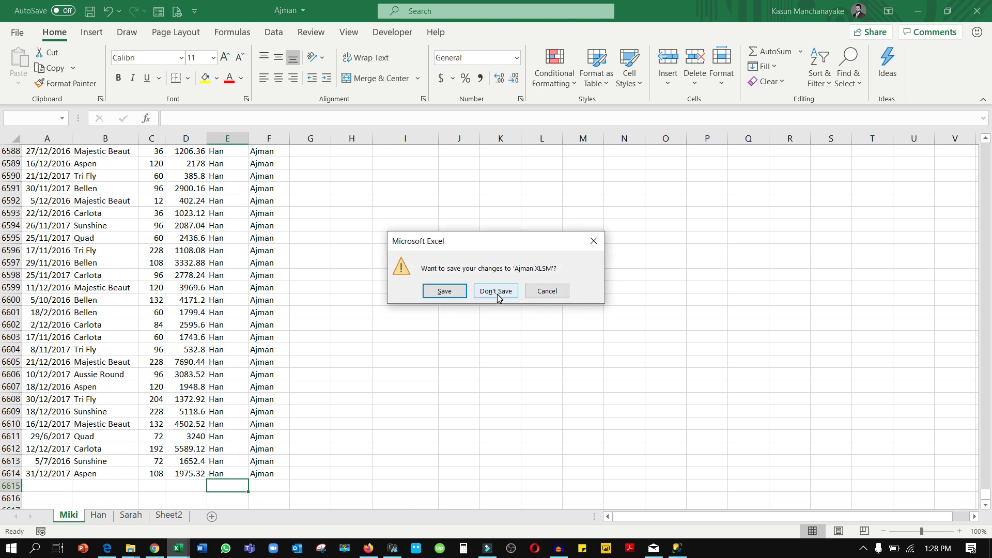
{"action": "left_click", "coordinate": [497, 291]}
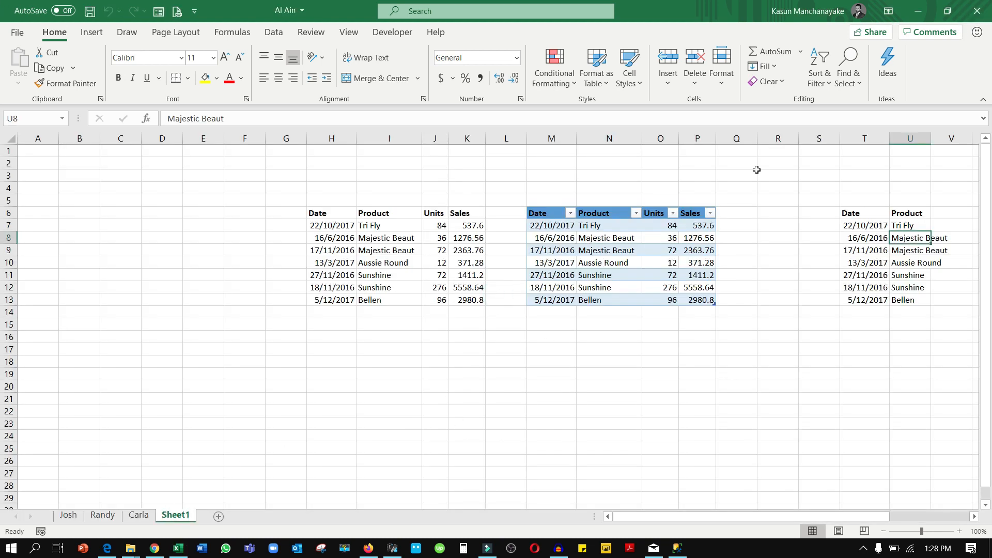
{"action": "left_click", "coordinate": [977, 11]}
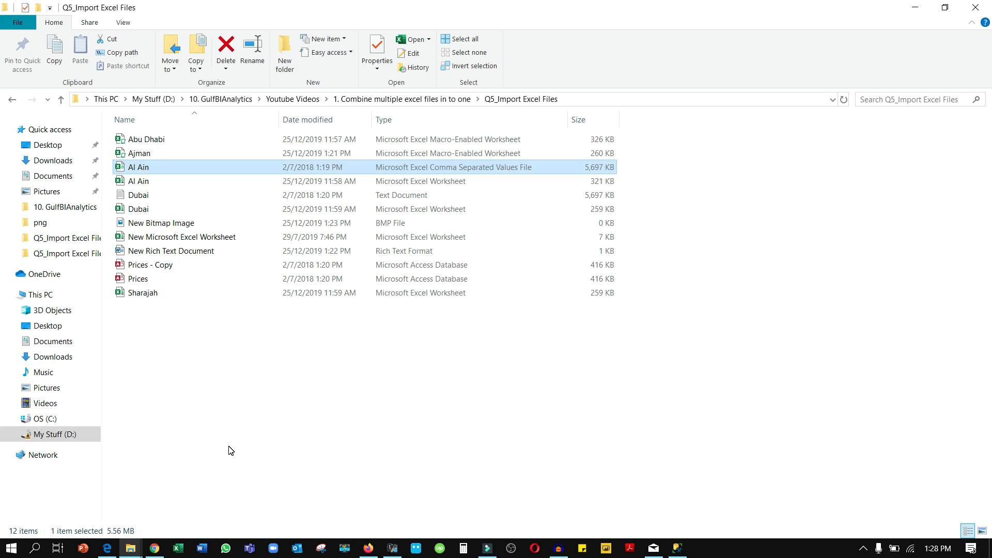
Switch to Power BI Desktop and start importing data with the Folder connector
{"action": "left_click", "coordinate": [606, 548]}
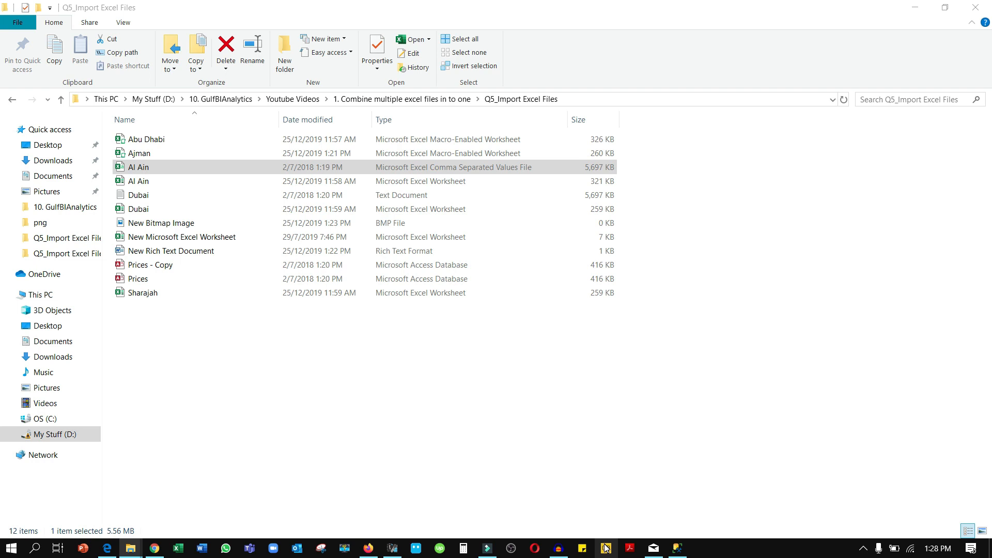
{"action": "left_click", "coordinate": [605, 548]}
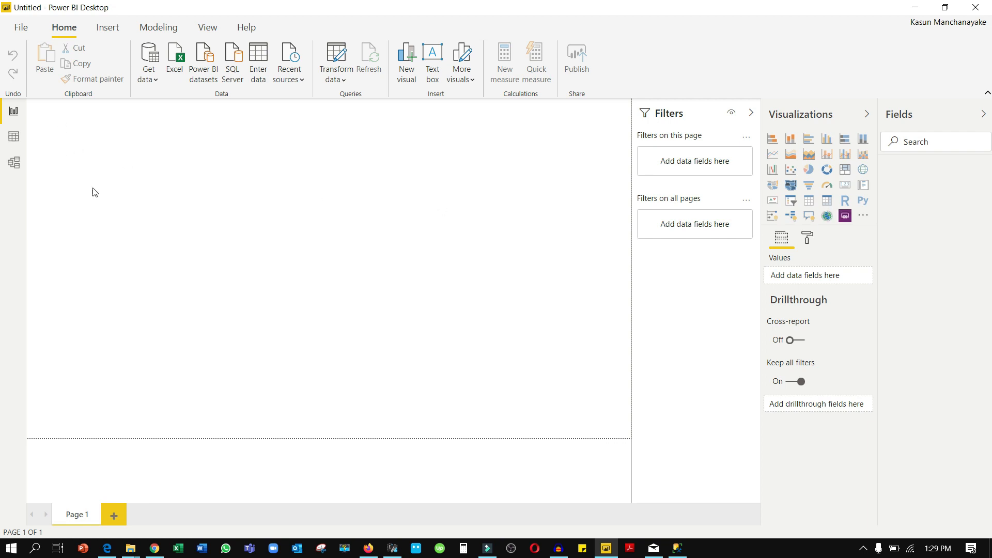
{"action": "left_click", "coordinate": [149, 78]}
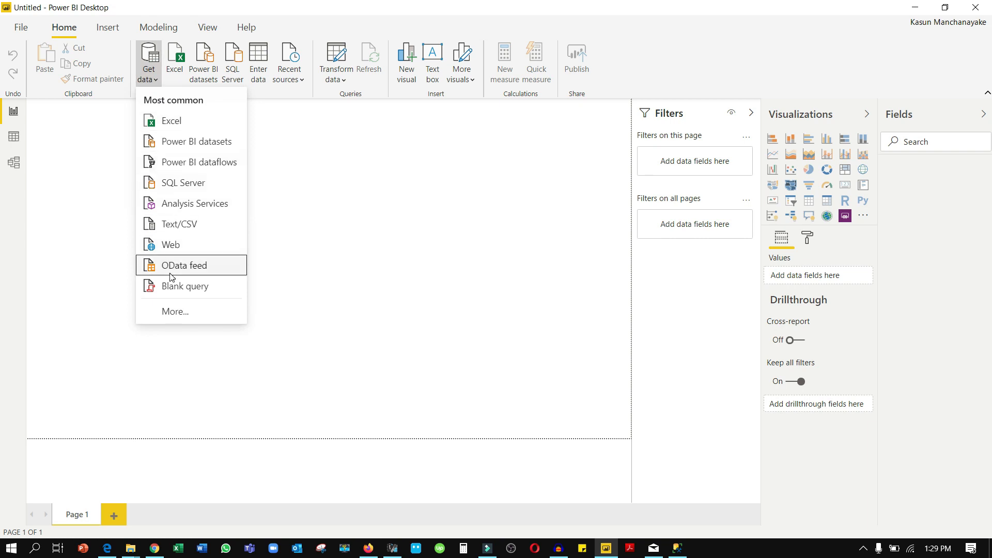
{"action": "left_click", "coordinate": [177, 310]}
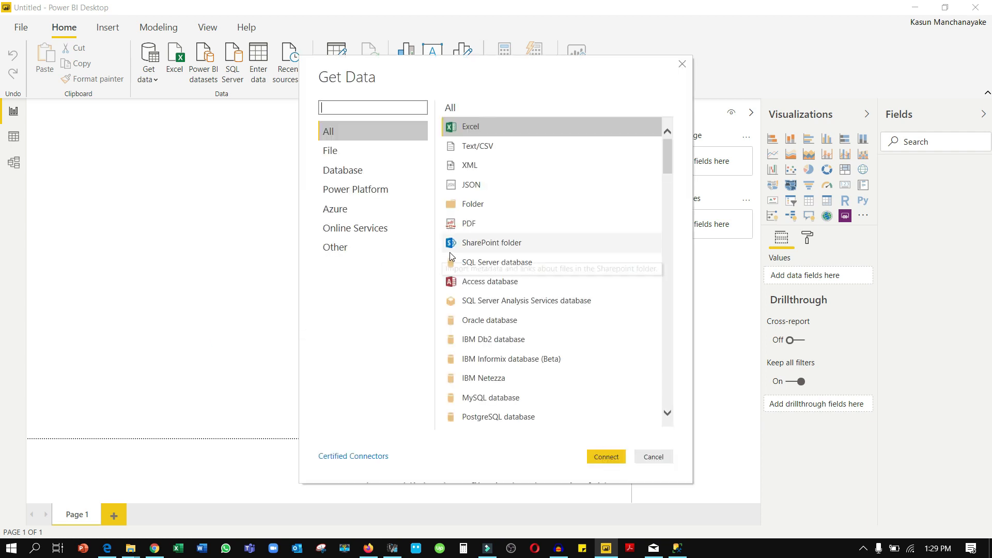
{"action": "left_click", "coordinate": [553, 204]}
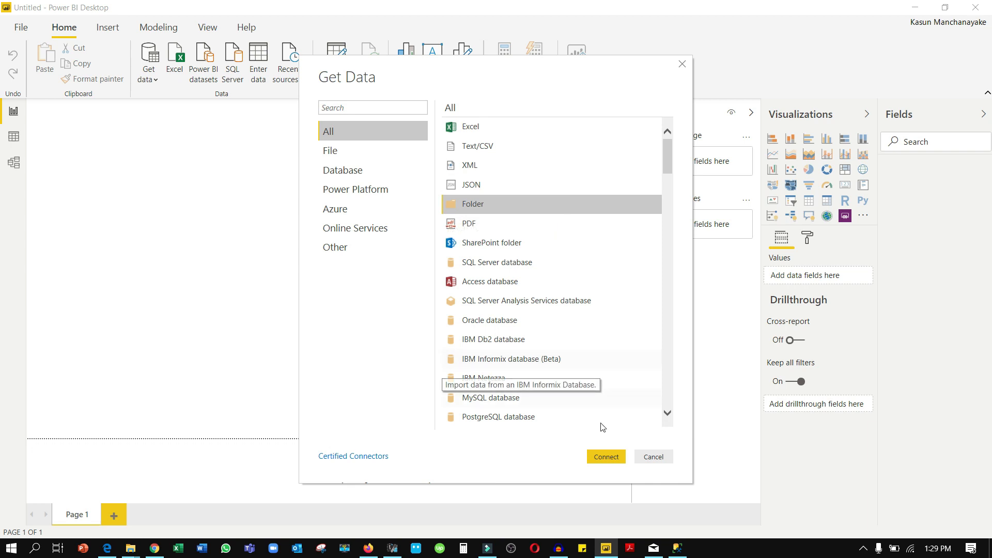
{"action": "left_click", "coordinate": [607, 457]}
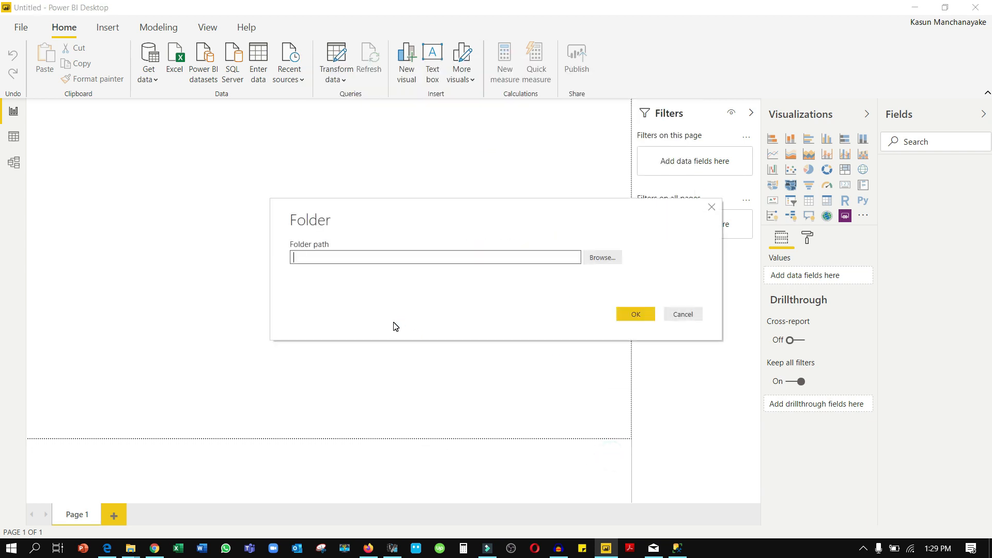
Browse for the source folder down to D:\10. GulfBIAnalytics\Youtube Videos\1. Combine multiple excel files in to one
{"action": "left_click", "coordinate": [601, 257]}
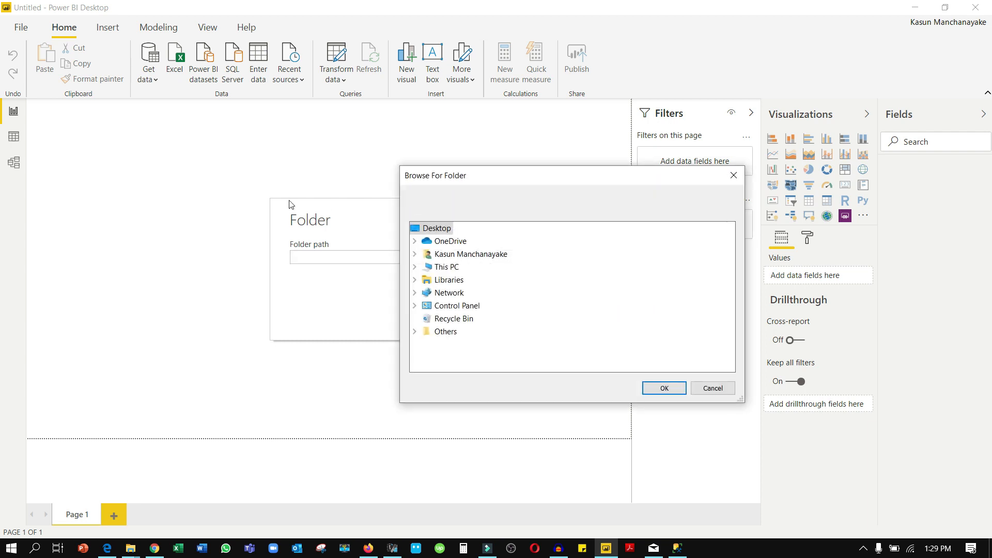
{"action": "left_click", "coordinate": [448, 269]}
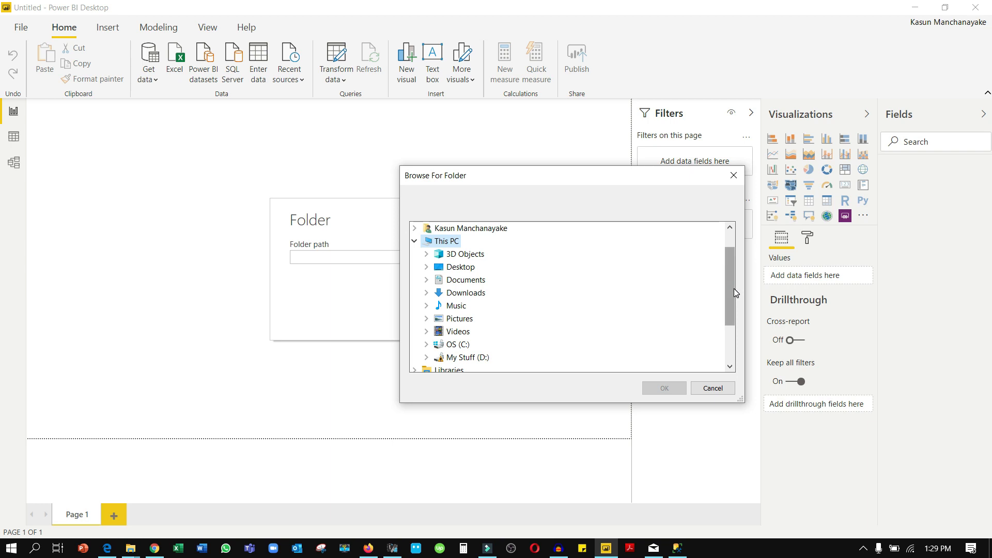
{"action": "left_click_drag", "start_coordinate": [734, 289], "coordinate": [737, 316]}
{"action": "double_click", "coordinate": [468, 319]}
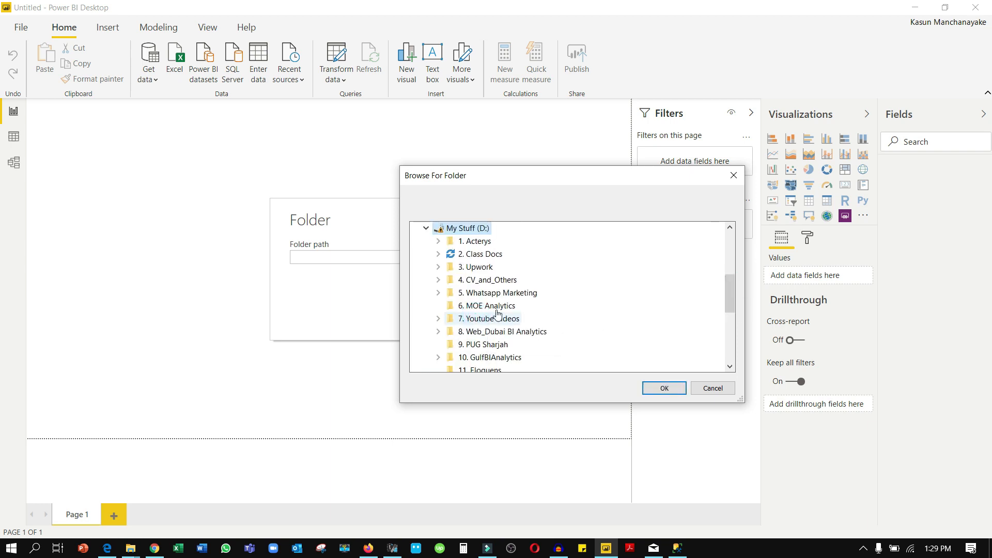
{"action": "double_click", "coordinate": [470, 254]}
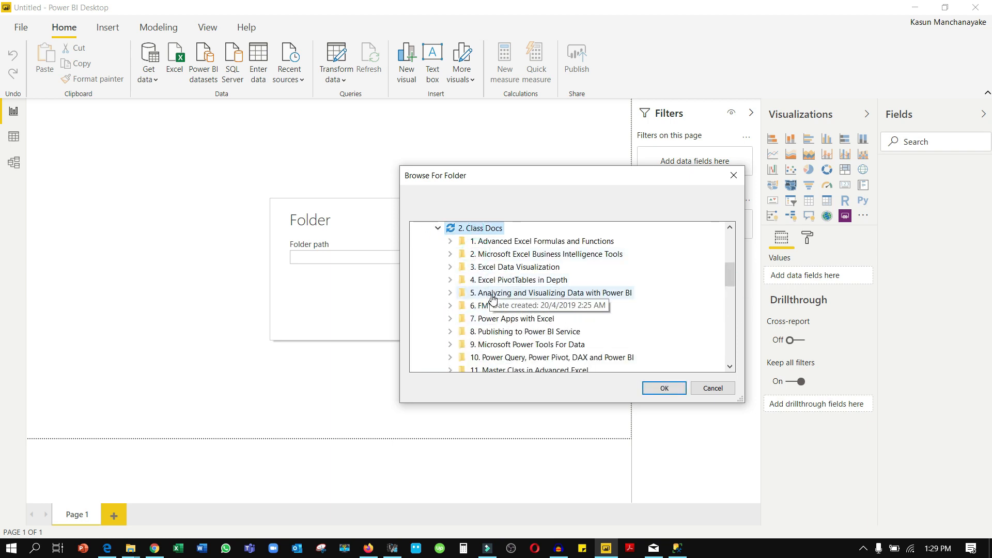
{"action": "left_click", "coordinate": [438, 228]}
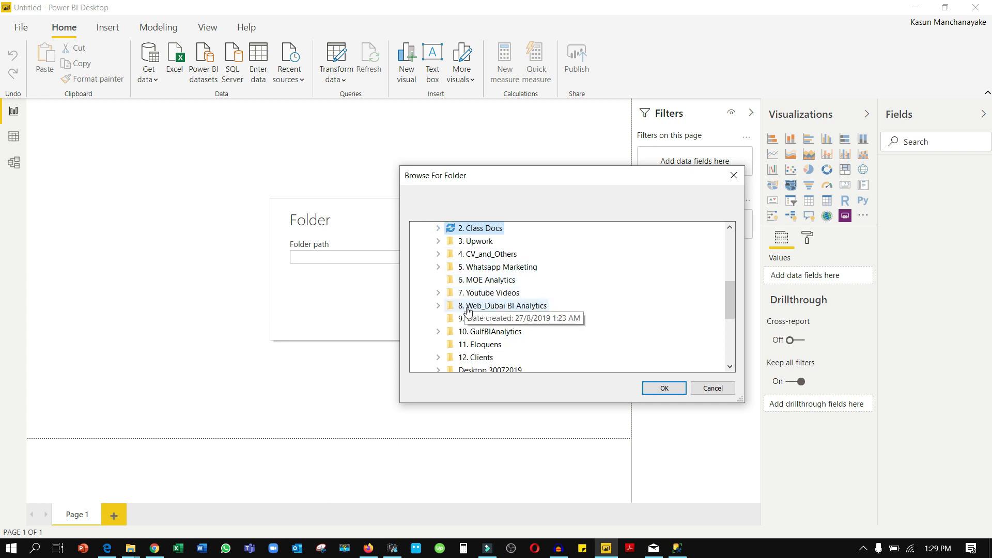
{"action": "double_click", "coordinate": [479, 333]}
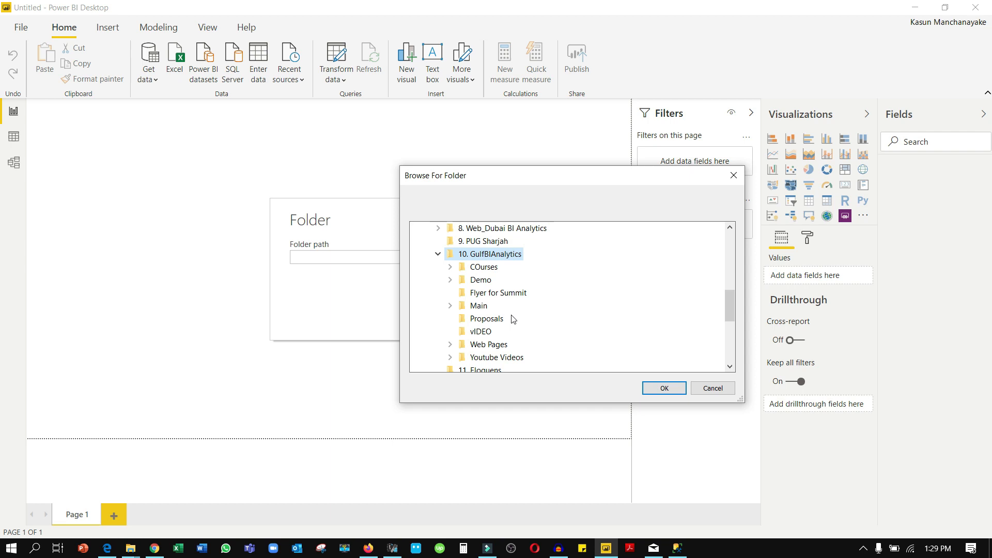
{"action": "double_click", "coordinate": [508, 358]}
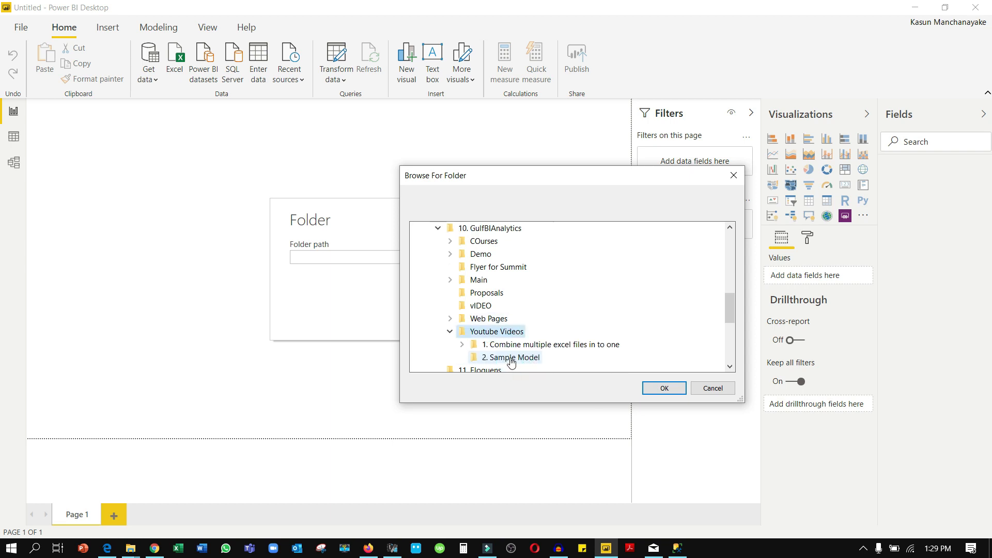
{"action": "double_click", "coordinate": [524, 352]}
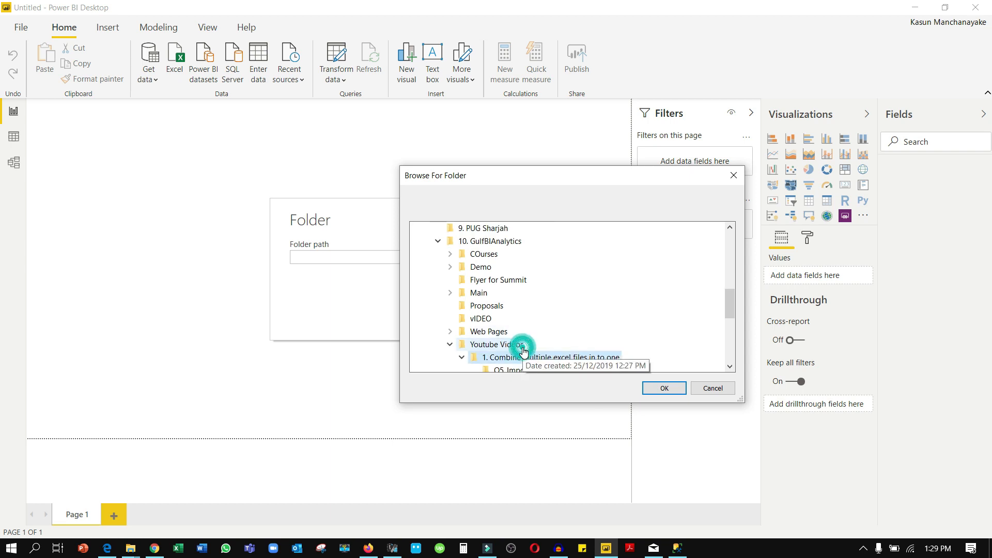
Choose the Q5_Import Excel Files subfolder as the source and open its file list in Power Query Editor for transformation
{"action": "left_click", "coordinate": [721, 306]}
{"action": "left_click_drag", "start_coordinate": [722, 306], "coordinate": [733, 317]}
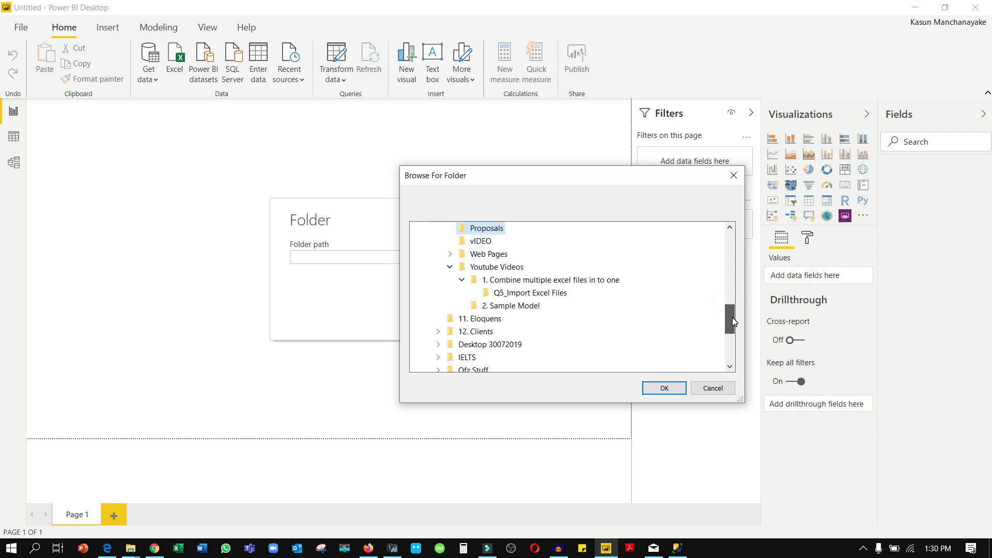
{"action": "left_click", "coordinate": [535, 294]}
{"action": "left_click", "coordinate": [664, 387]}
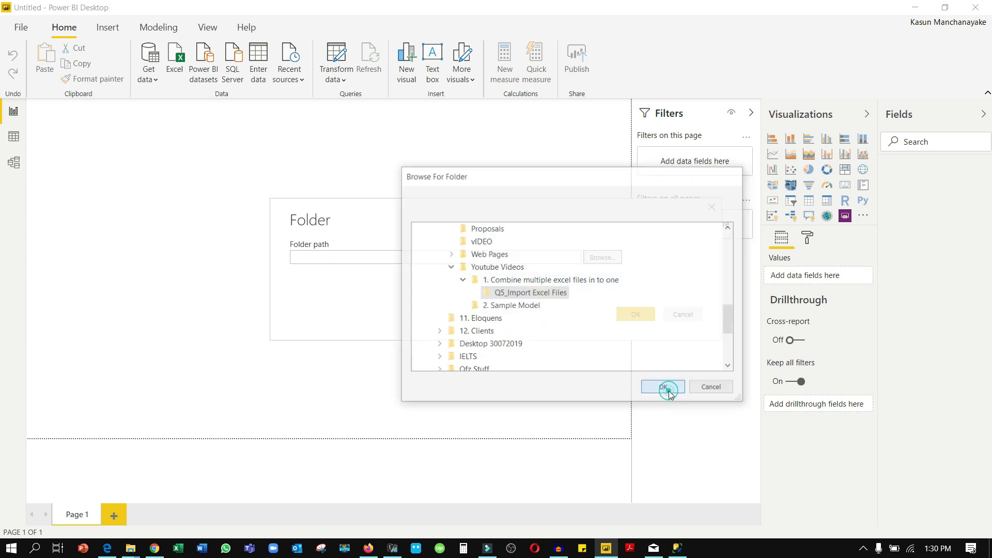
{"action": "left_click", "coordinate": [639, 313]}
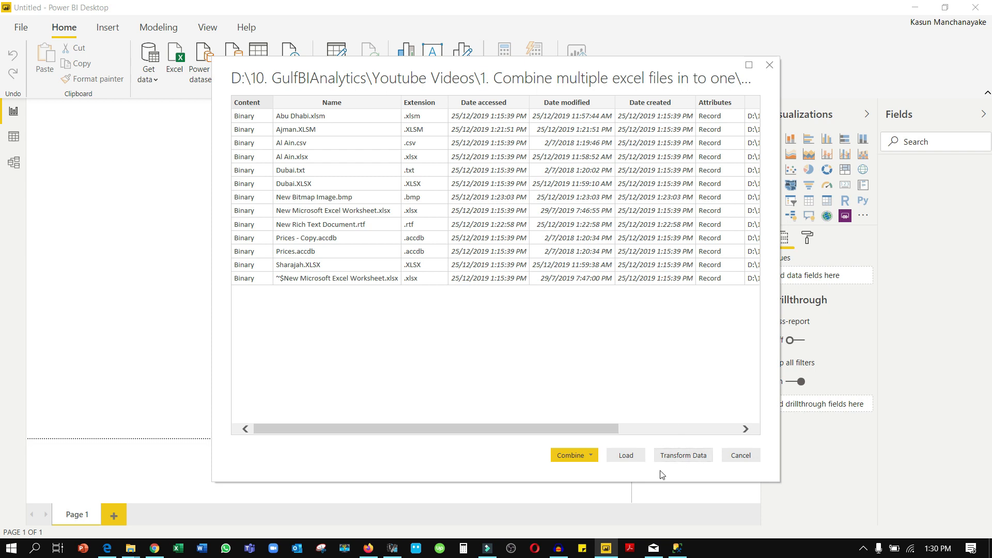
{"action": "left_click", "coordinate": [695, 459]}
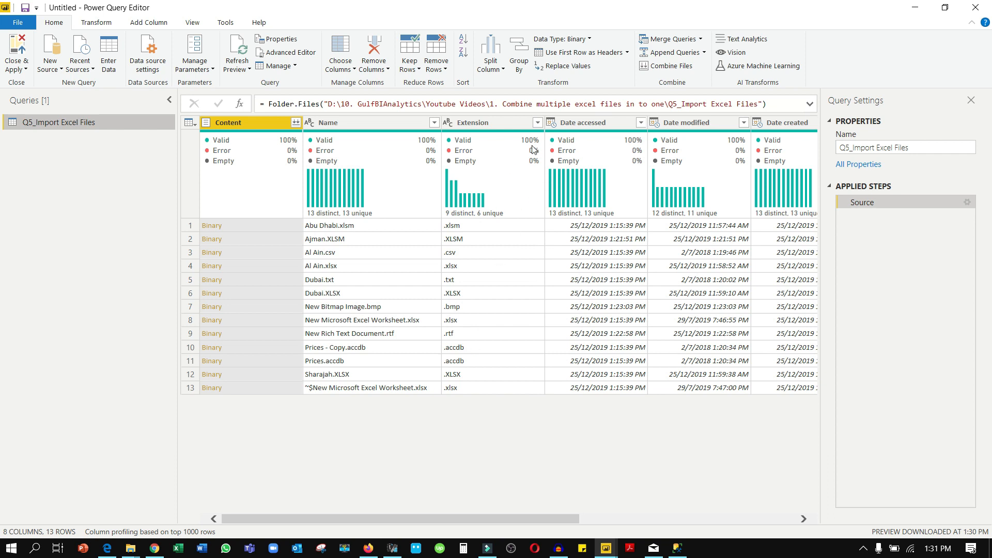
Transform the file extensions in the Extension column to lowercase
{"action": "right_click", "coordinate": [505, 127]}
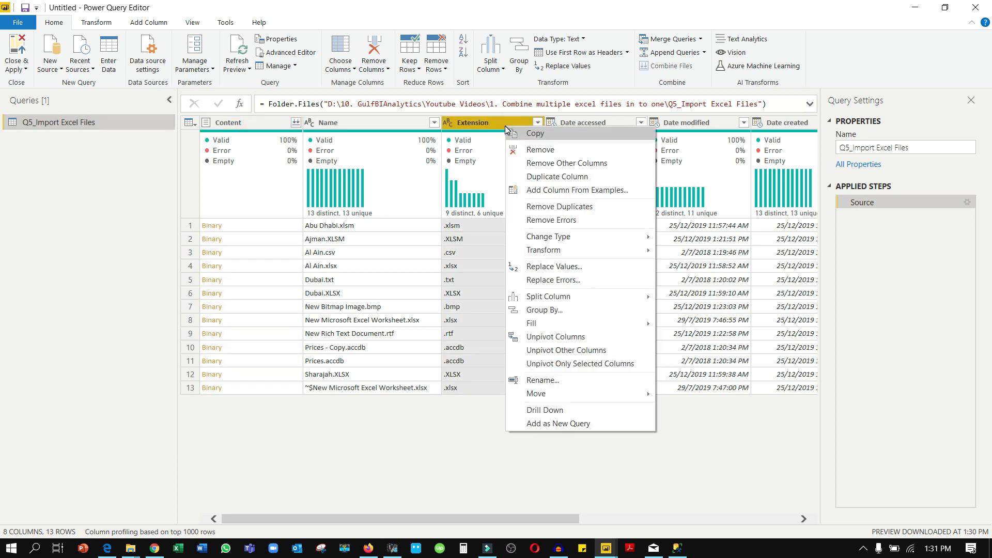
{"action": "mouse_move", "coordinate": [577, 253]}
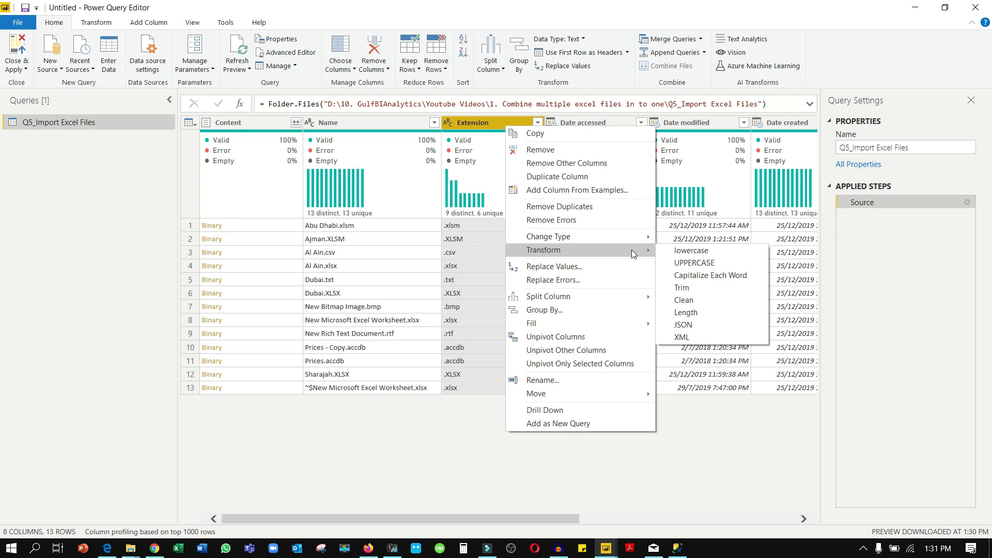
{"action": "left_click", "coordinate": [698, 252]}
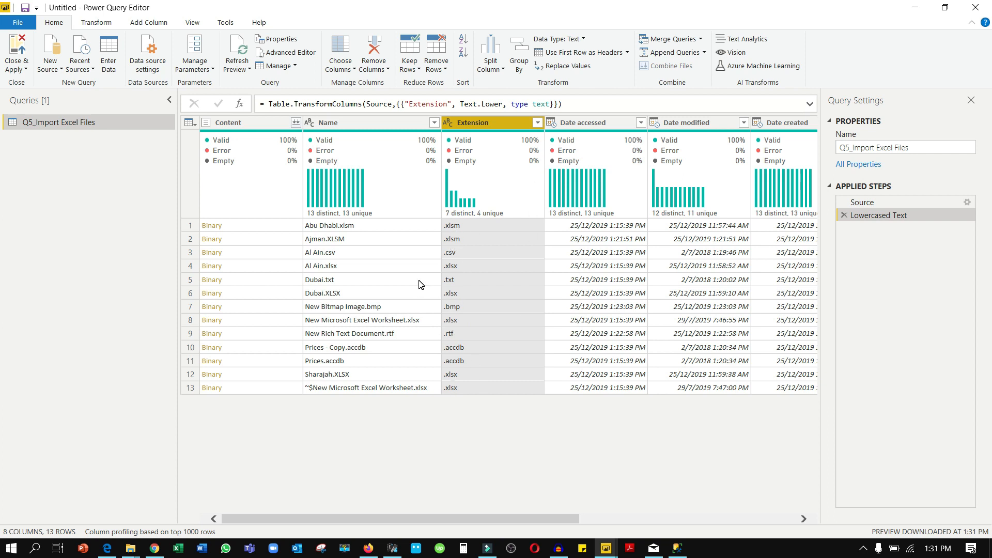
Filter the Extension column to keep only rows containing ".xls"
{"action": "left_click", "coordinate": [537, 122]}
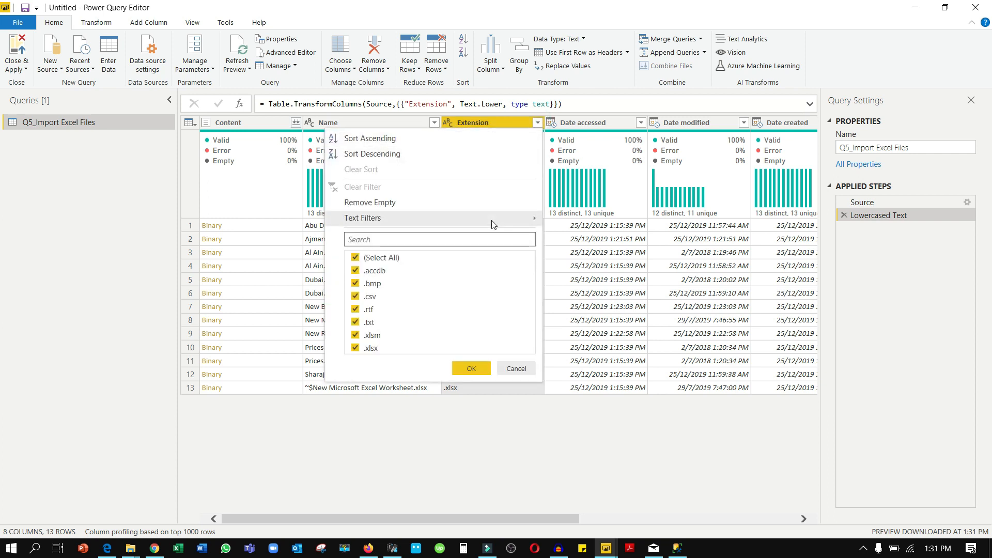
{"action": "mouse_move", "coordinate": [492, 223]}
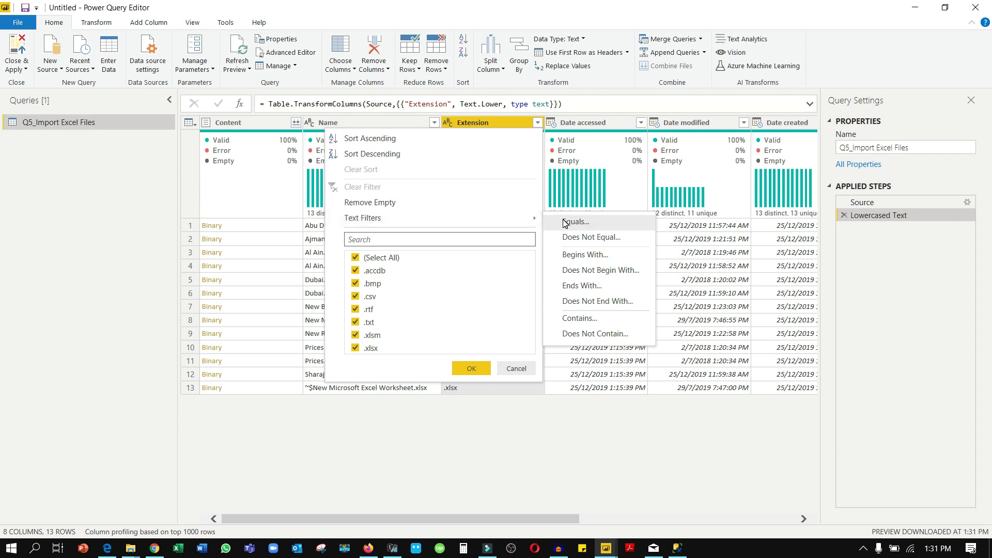
{"action": "left_click", "coordinate": [582, 319]}
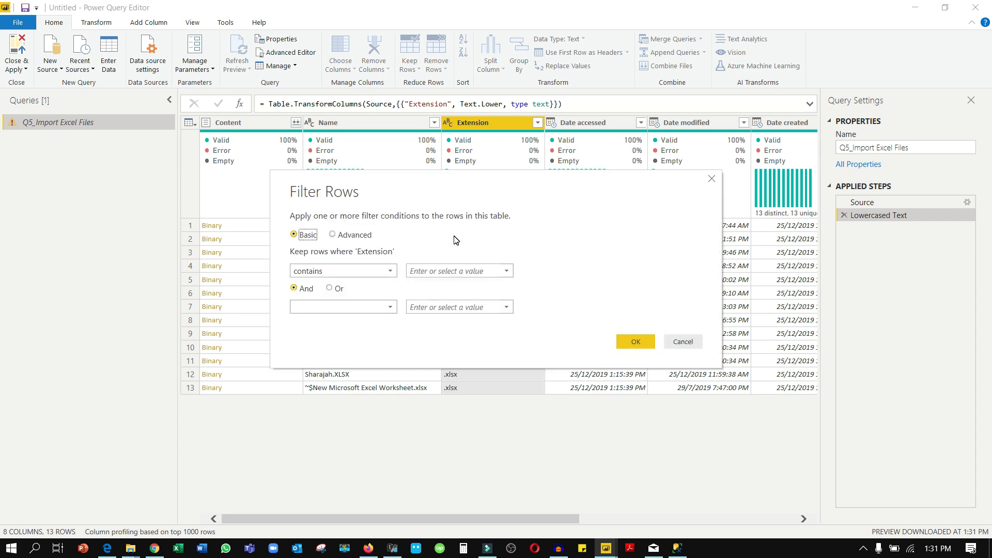
{"action": "left_click", "coordinate": [448, 268]}
{"action": "left_click", "coordinate": [633, 340]}
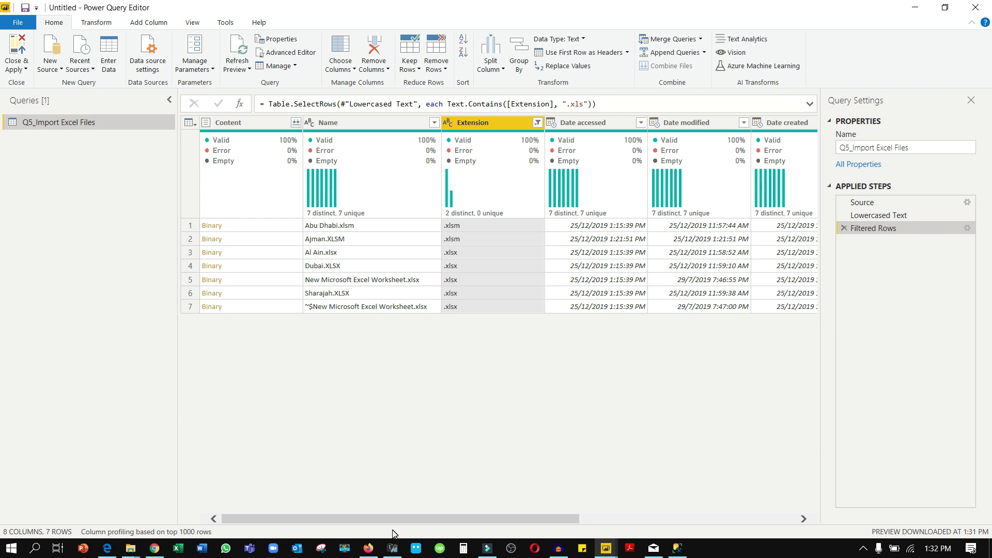
Keep only the Content and Name columns and remove all other columns from the file list
{"action": "left_click_drag", "start_coordinate": [402, 519], "coordinate": [266, 450]}
{"action": "left_click", "coordinate": [261, 126]}
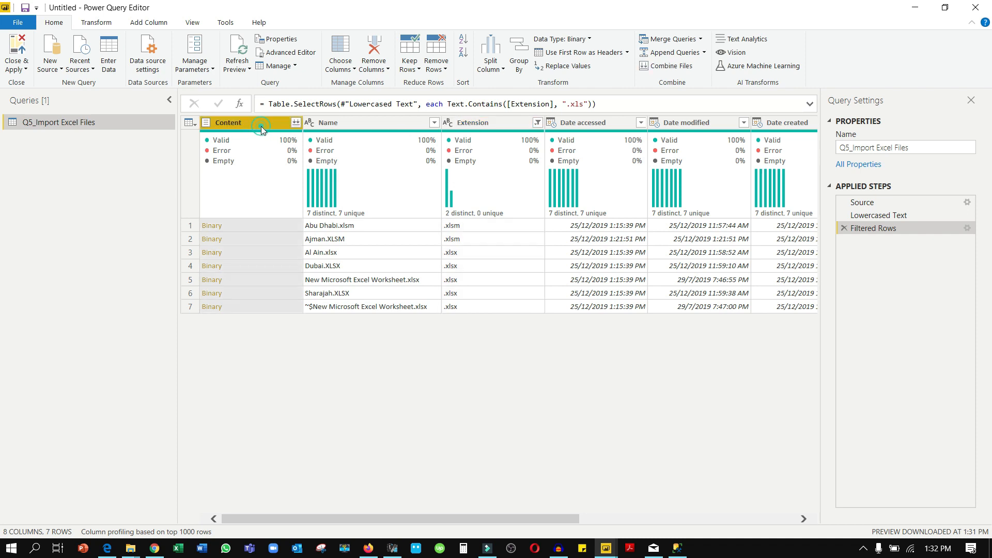
{"action": "left_click", "coordinate": [345, 124], "text": "ctrl"}
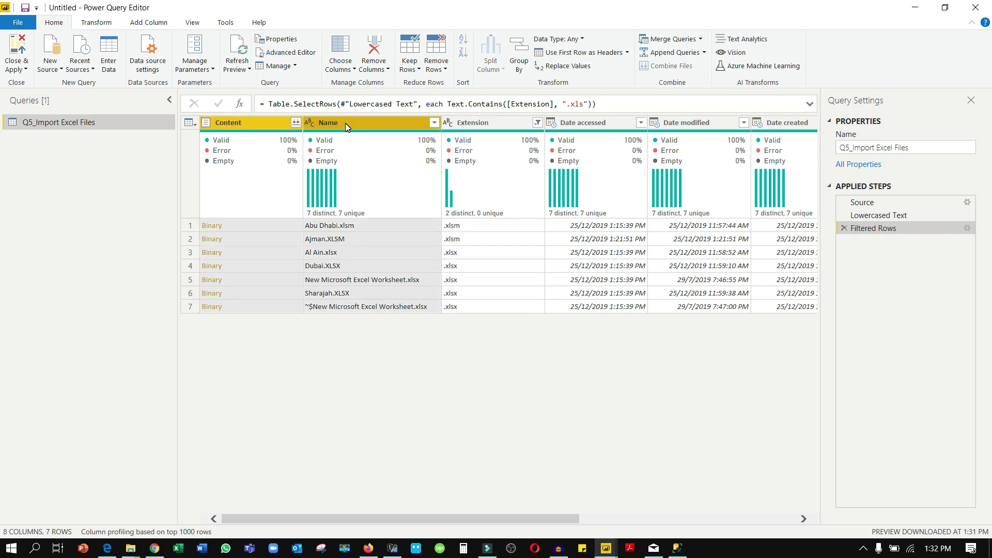
{"action": "right_click", "coordinate": [369, 125]}
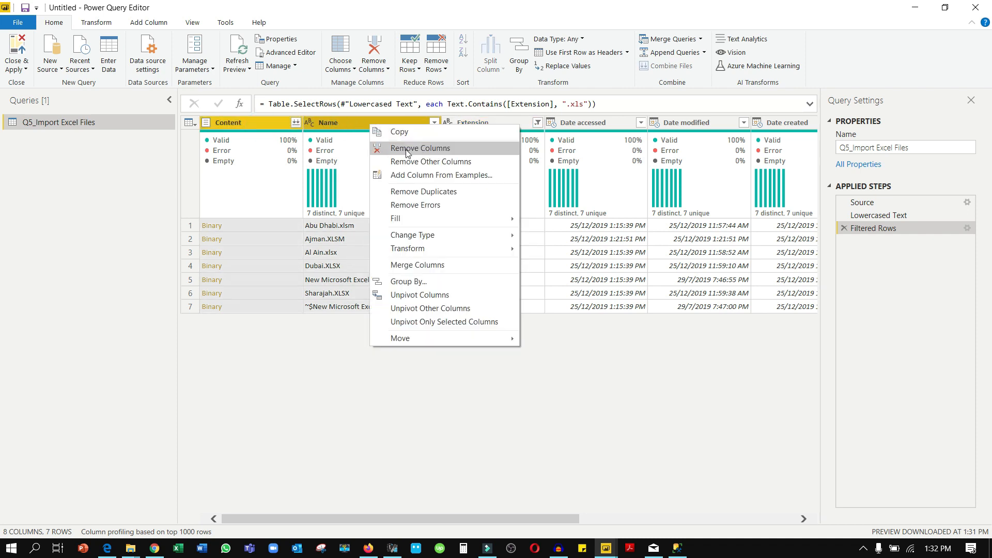
{"action": "left_click", "coordinate": [414, 163]}
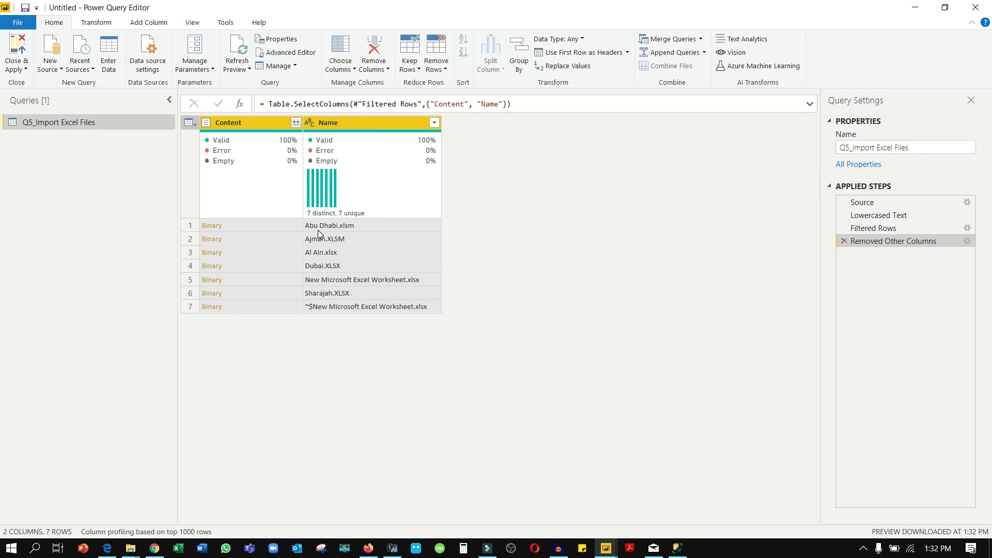
Split the Name column by the custom delimiter "." at each occurrence and remove the resulting Name.2 column
{"action": "left_click", "coordinate": [369, 123]}
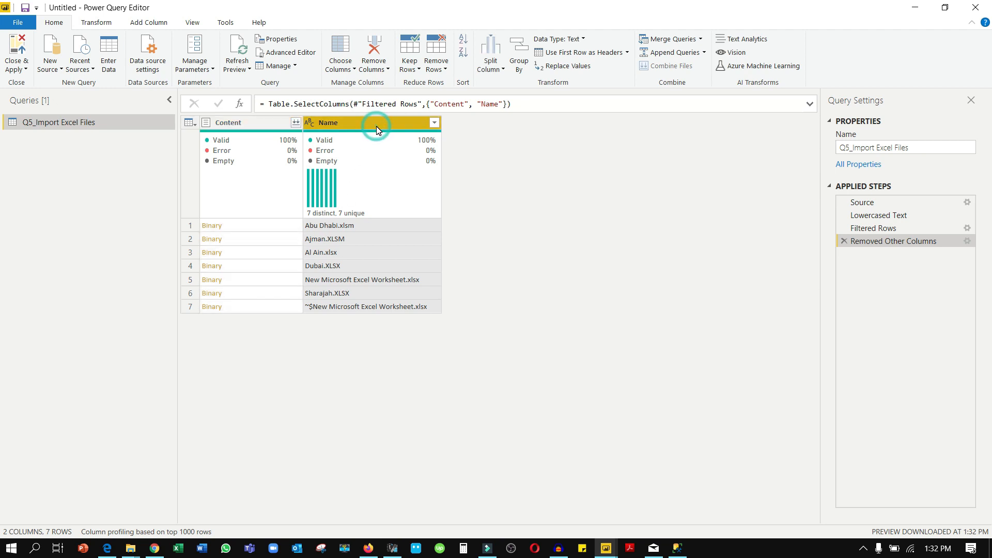
{"action": "left_click", "coordinate": [492, 71]}
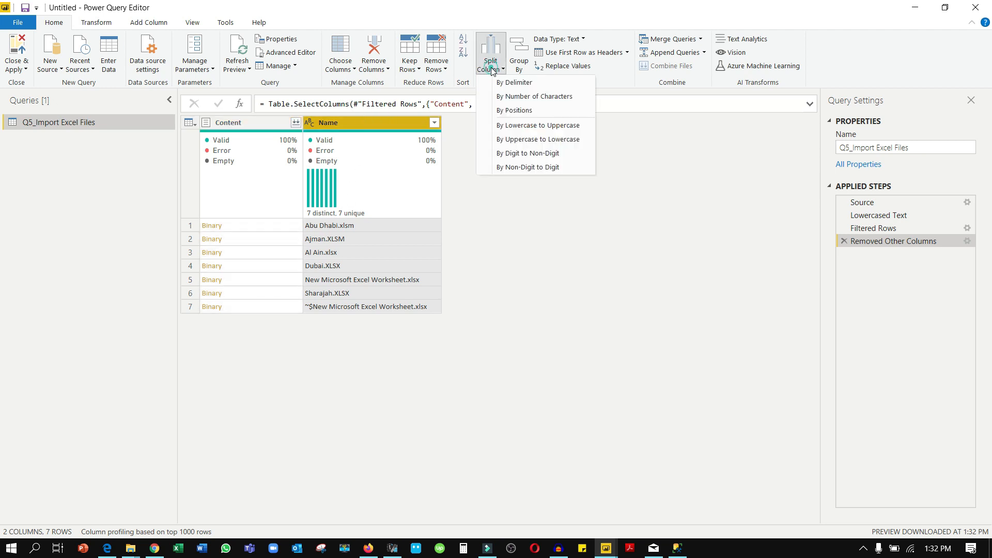
{"action": "left_click", "coordinate": [524, 83]}
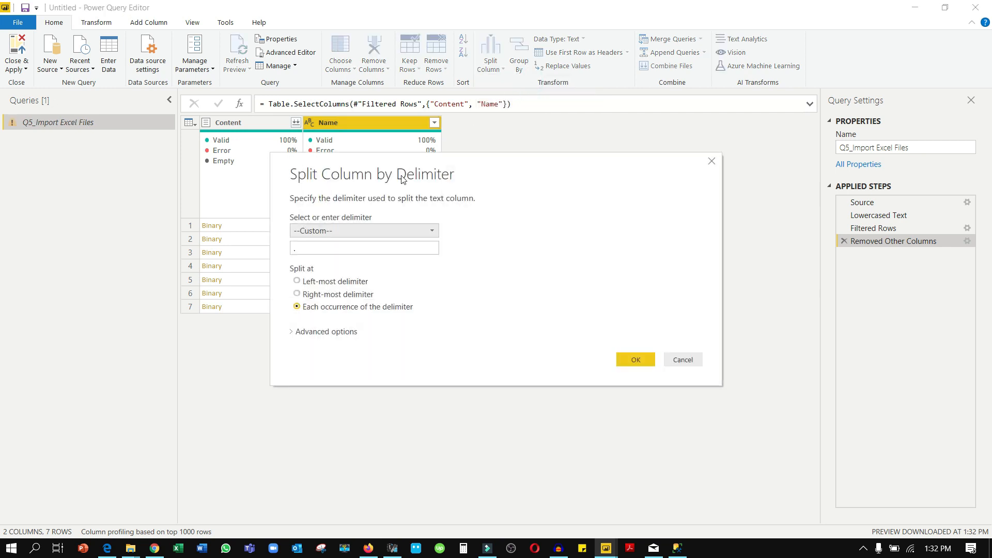
{"action": "left_click", "coordinate": [633, 358]}
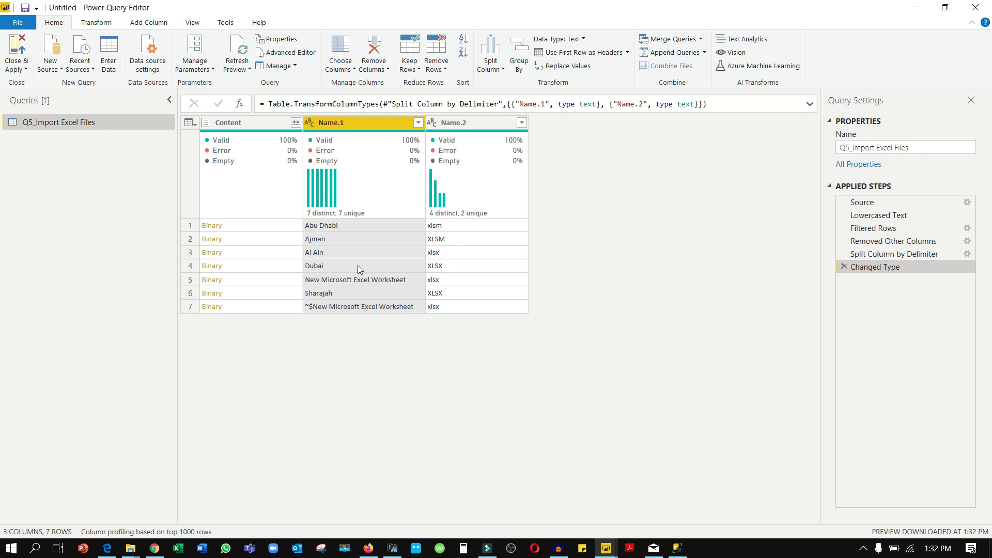
{"action": "right_click", "coordinate": [472, 123]}
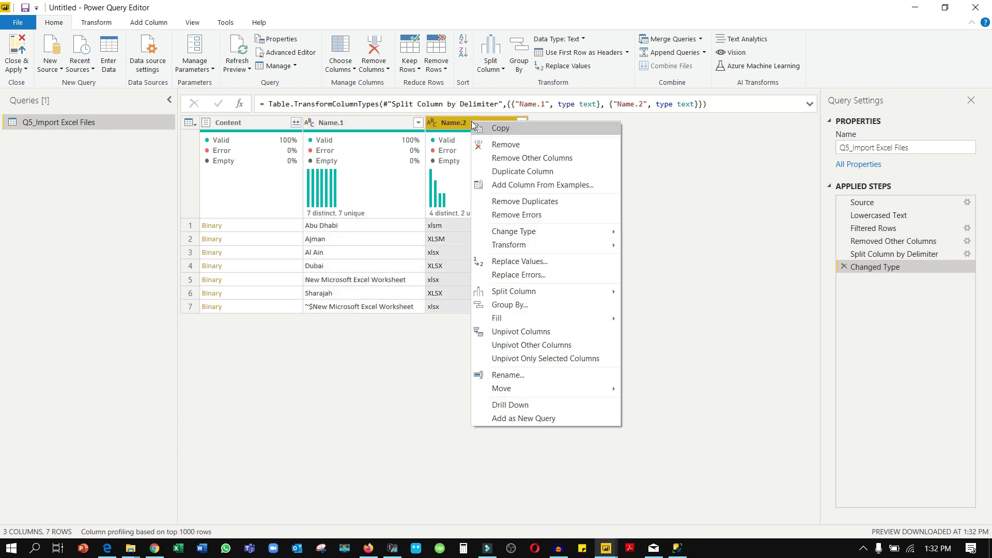
{"action": "left_click", "coordinate": [526, 146]}
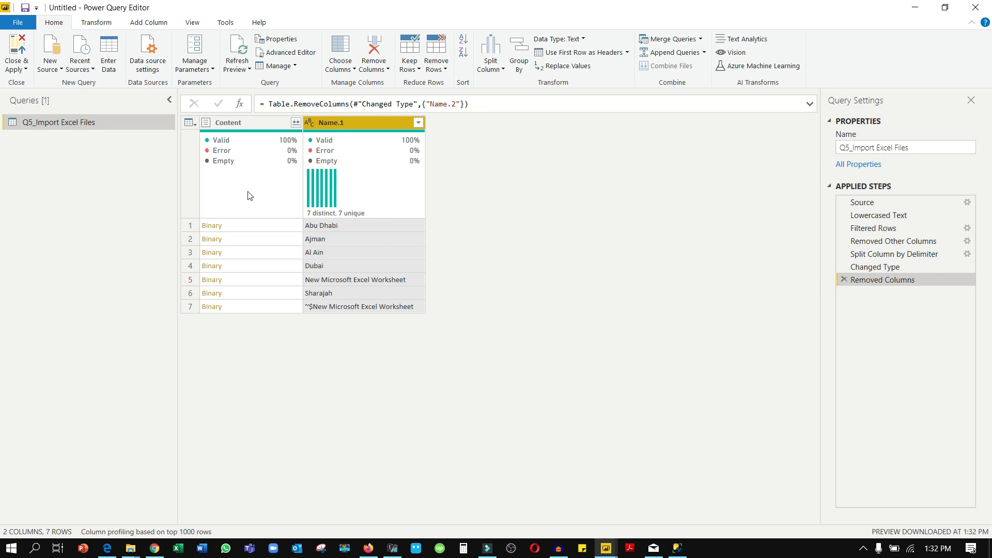
Preview the binary in each row of the Content column to check which file it holds
{"action": "left_click", "coordinate": [266, 222]}
{"action": "left_click", "coordinate": [268, 239]}
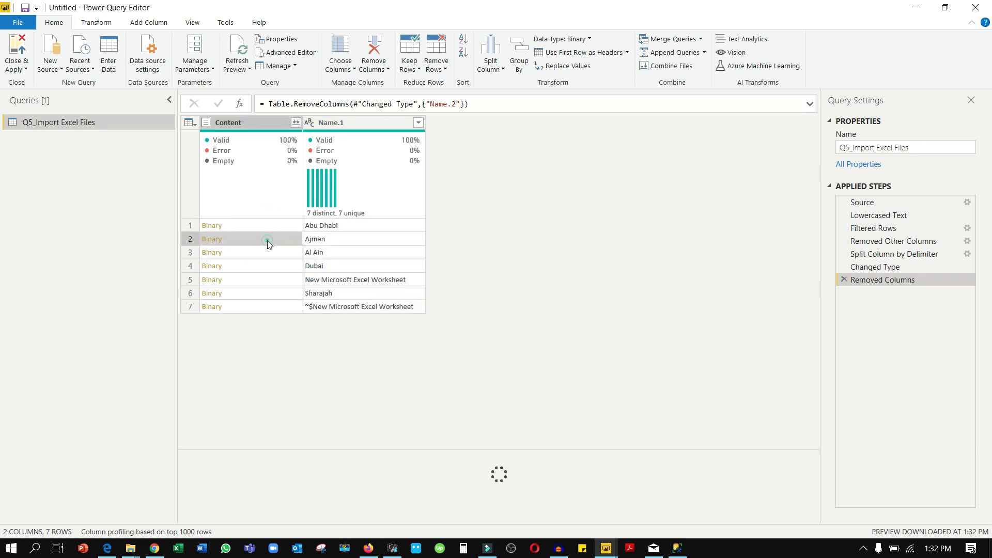
{"action": "left_click", "coordinate": [267, 255]}
{"action": "left_click", "coordinate": [267, 268]}
{"action": "left_click", "coordinate": [267, 281]}
{"action": "left_click", "coordinate": [269, 294]}
{"action": "left_click", "coordinate": [268, 307]}
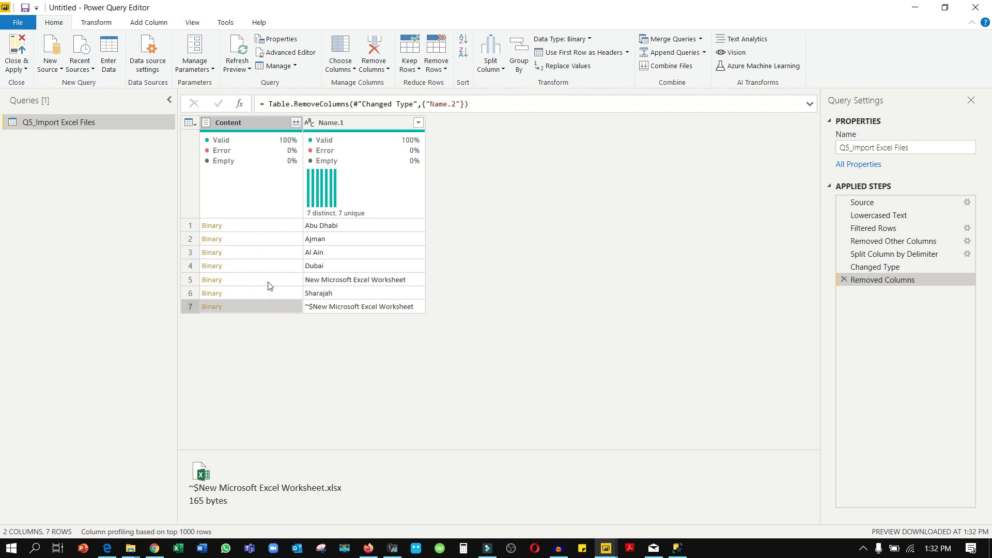
{"action": "left_click", "coordinate": [278, 226]}
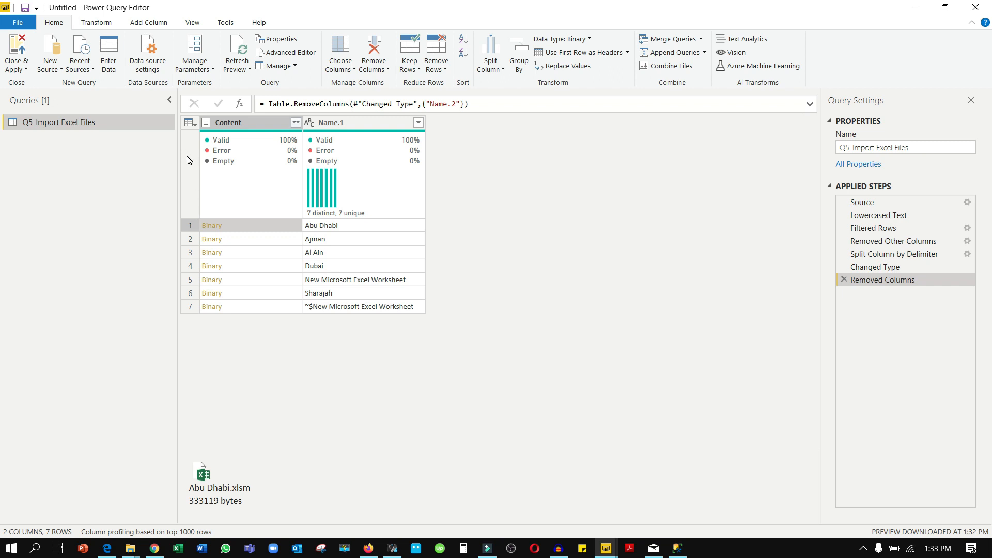
{"action": "mouse_move", "coordinate": [267, 135]}
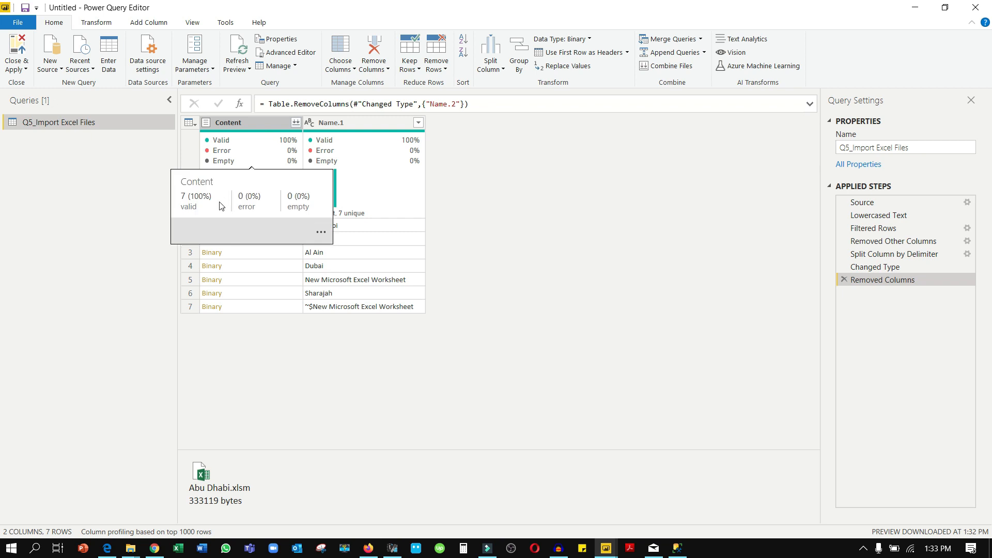
Start a new custom column and name it Get Data
{"action": "left_click", "coordinate": [103, 23]}
{"action": "left_click", "coordinate": [147, 22]}
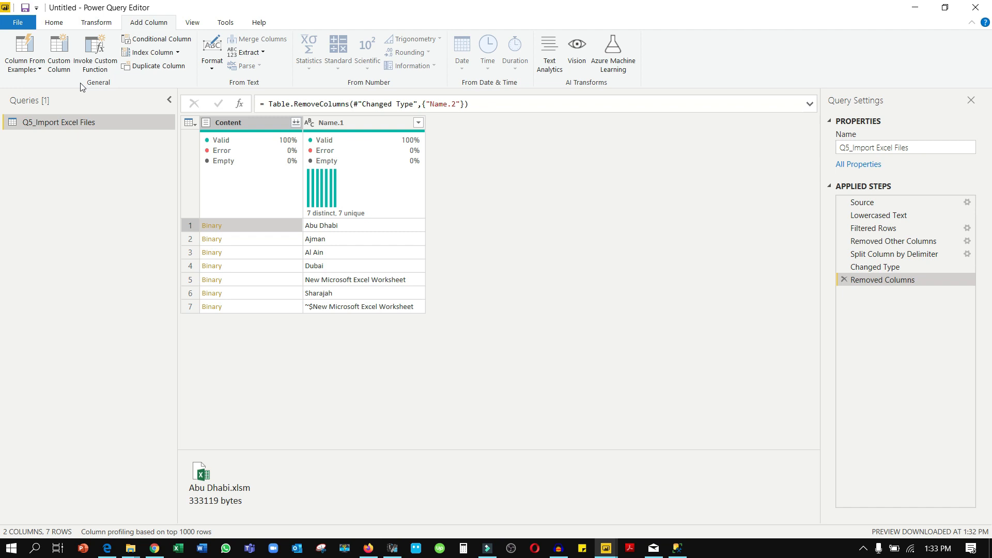
{"action": "left_click", "coordinate": [59, 46]}
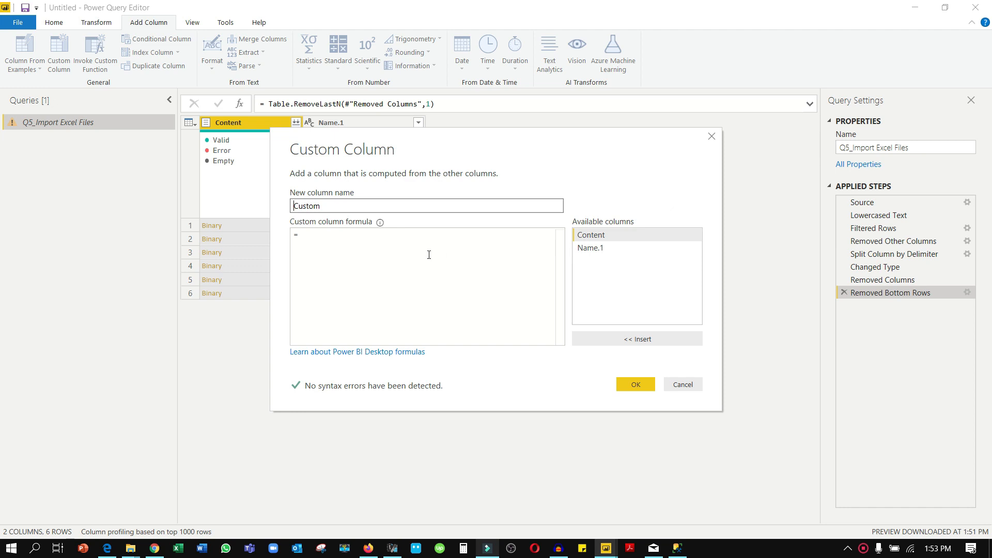
{"action": "double_click", "coordinate": [353, 203]}
{"action": "type", "text": "Get Data"}
Give the Get Data column the formula Excel.Workbook([Content],true) and add it to the query
{"action": "left_click", "coordinate": [323, 239]}
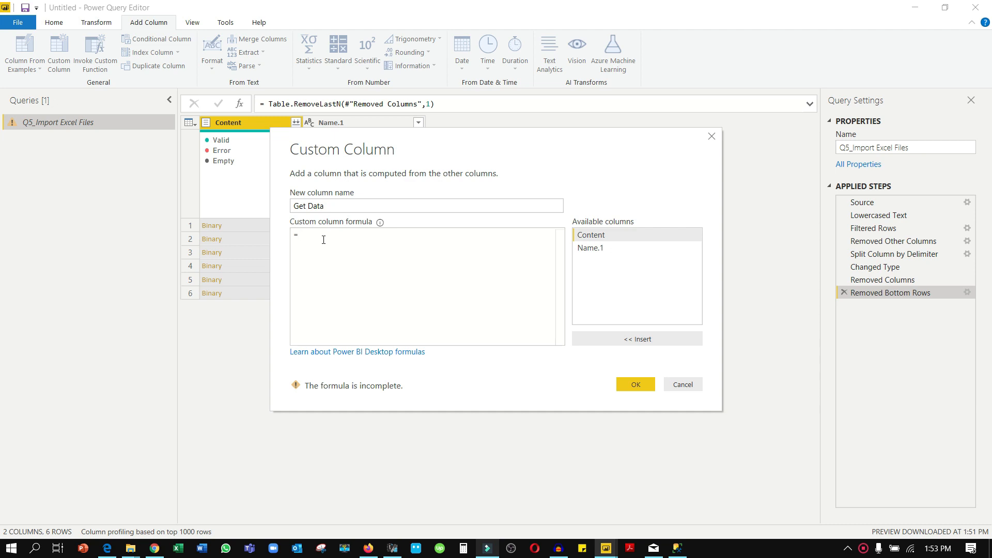
{"action": "left_click", "coordinate": [344, 242]}
{"action": "type", "text": "Excel"}
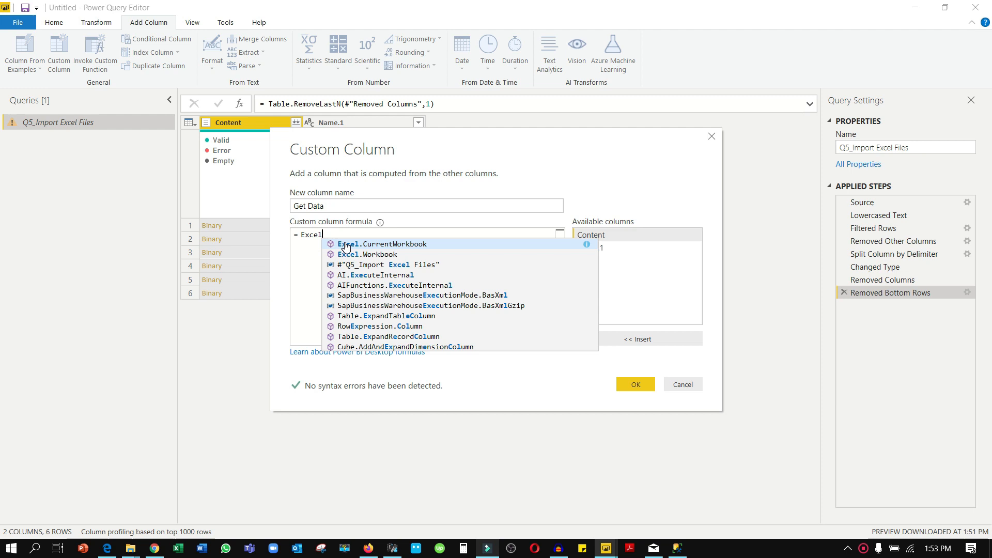
{"action": "key", "text": "Down"}
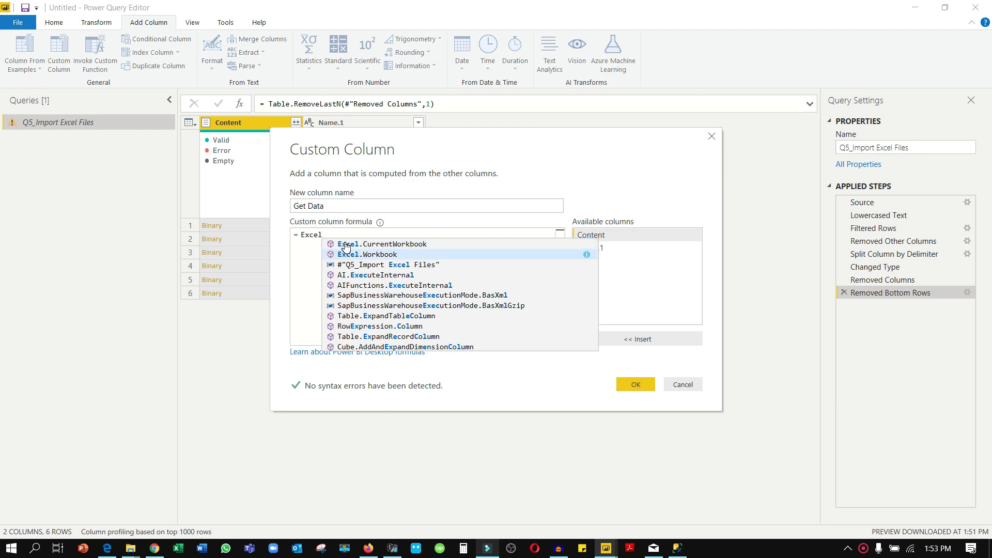
{"action": "left_click", "coordinate": [389, 254]}
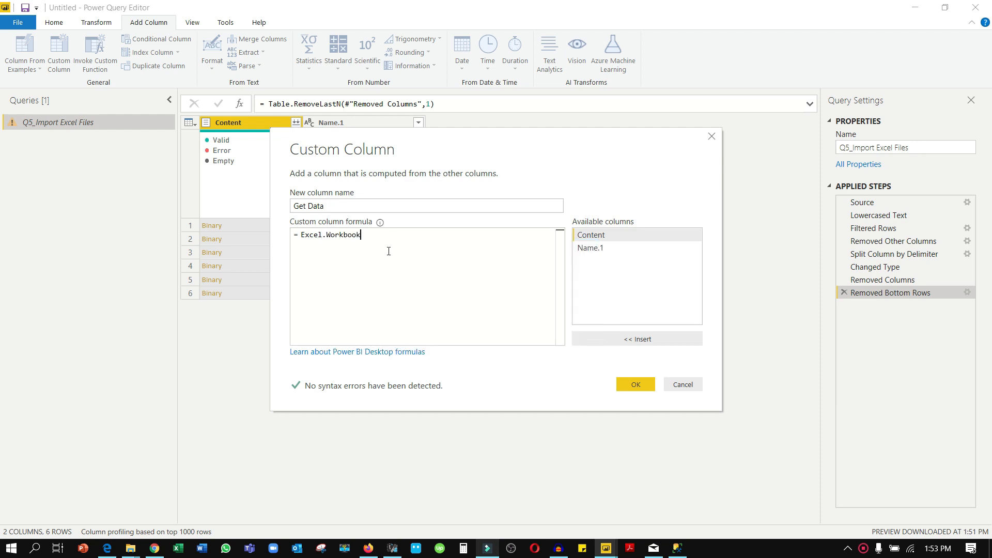
{"action": "type", "text": "("}
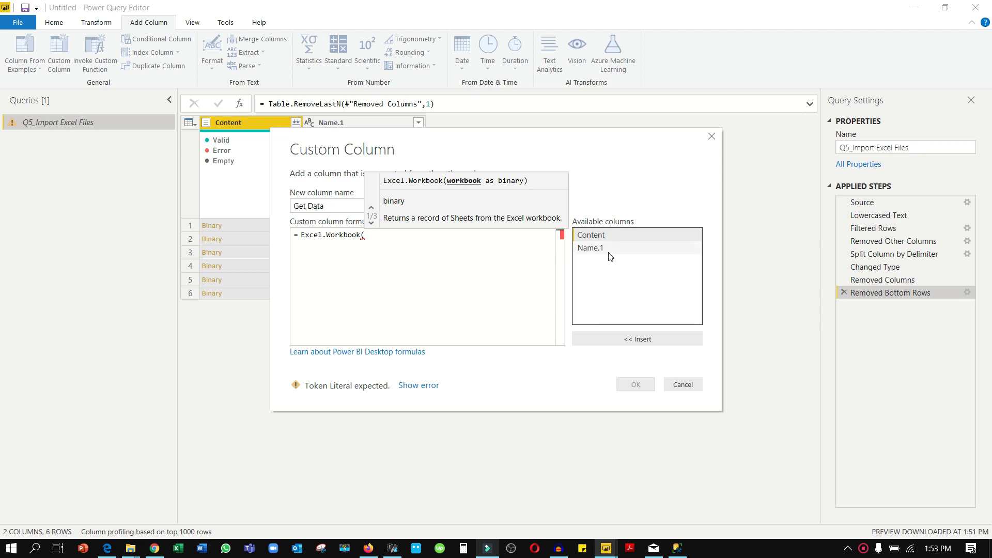
{"action": "double_click", "coordinate": [616, 236]}
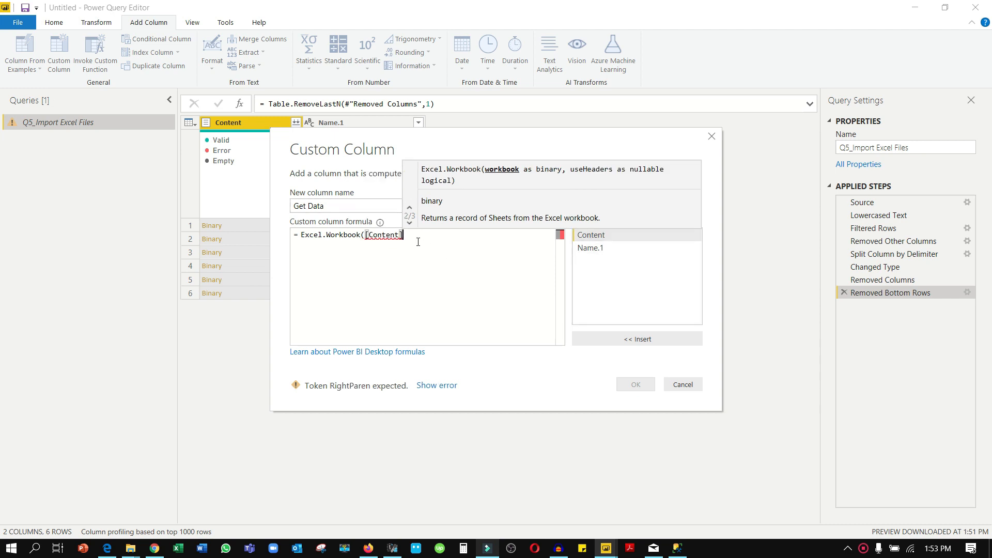
{"action": "type", "text": ",true"}
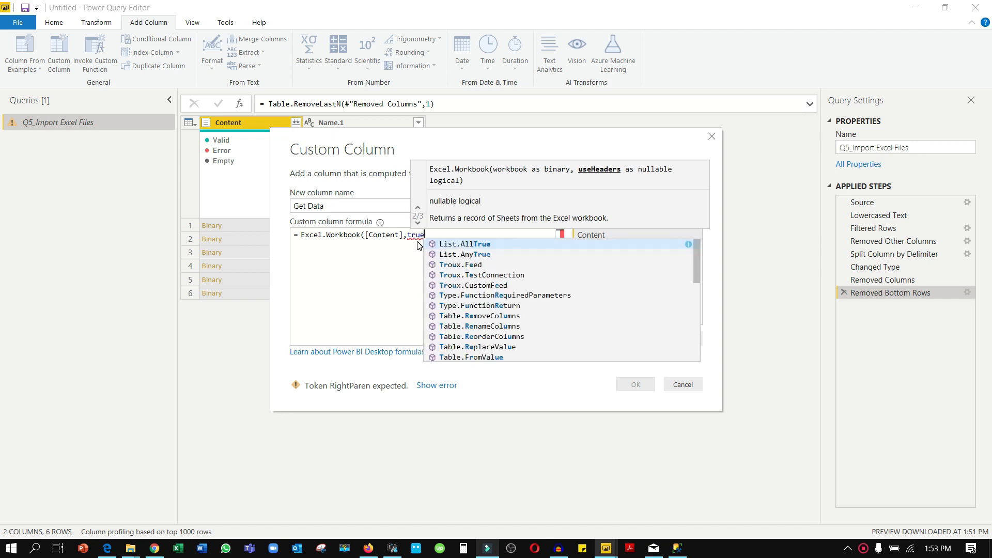
{"action": "type", "text": ")"}
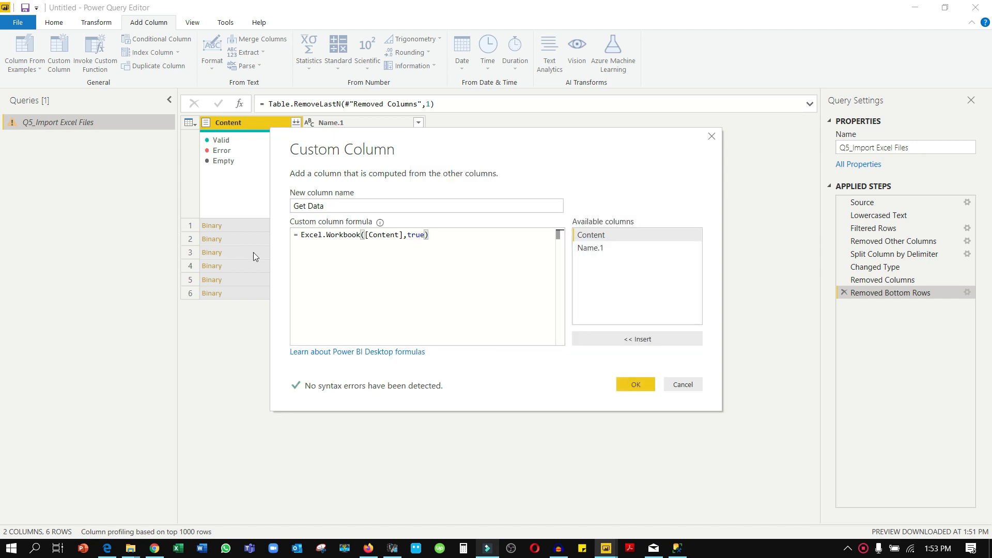
{"action": "left_click", "coordinate": [644, 387]}
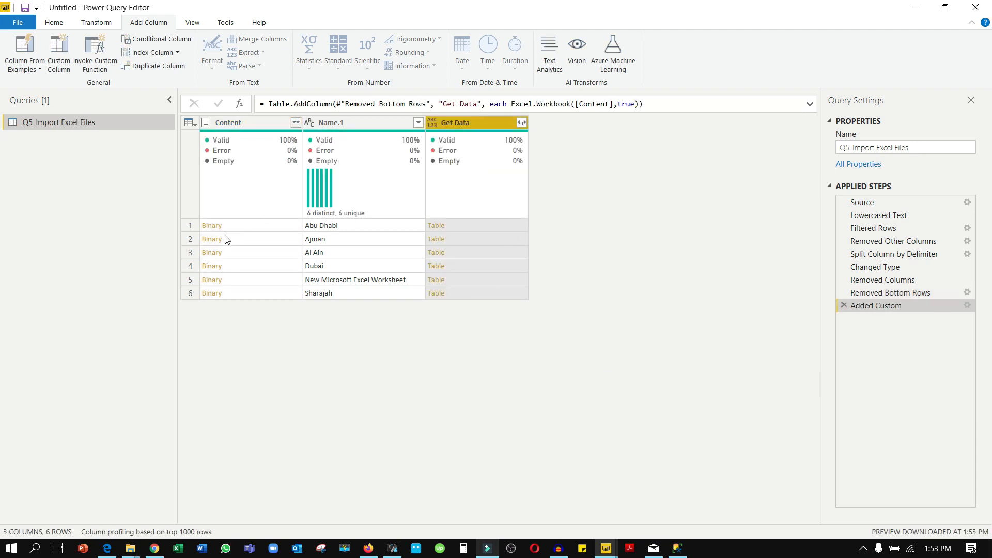
Preview the nested table in each row of the Get Data column to inspect the sheets of each workbook
{"action": "left_click", "coordinate": [504, 227]}
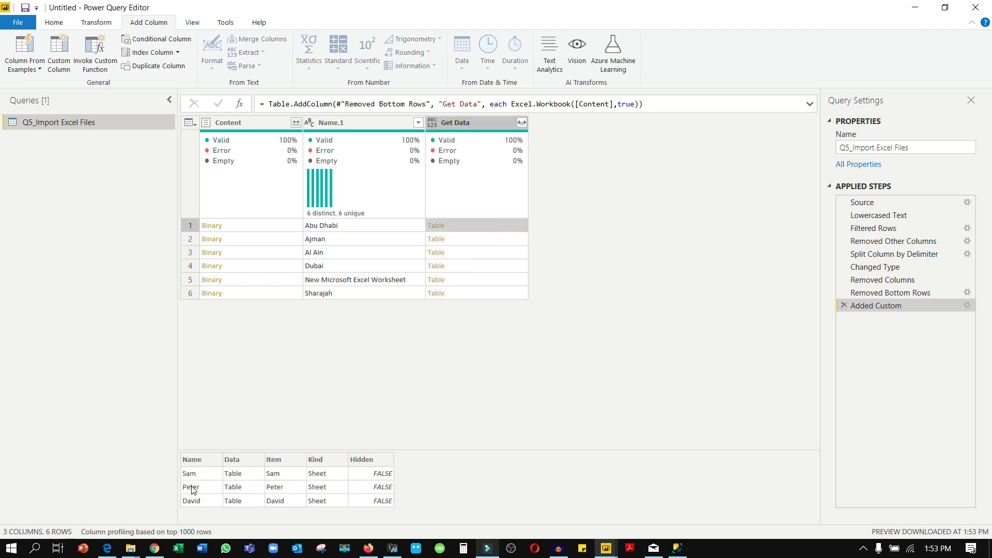
{"action": "left_click", "coordinate": [500, 243]}
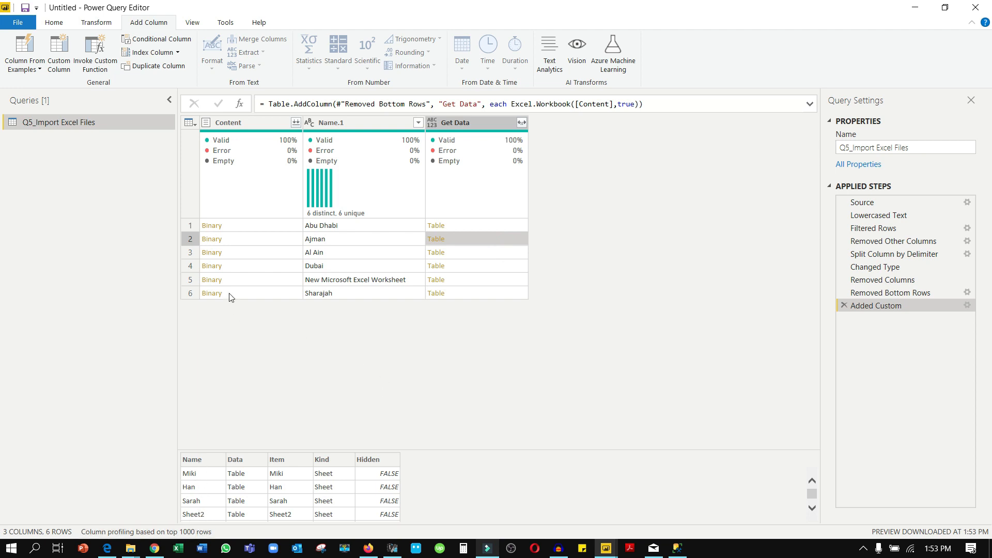
{"action": "left_click", "coordinate": [477, 254]}
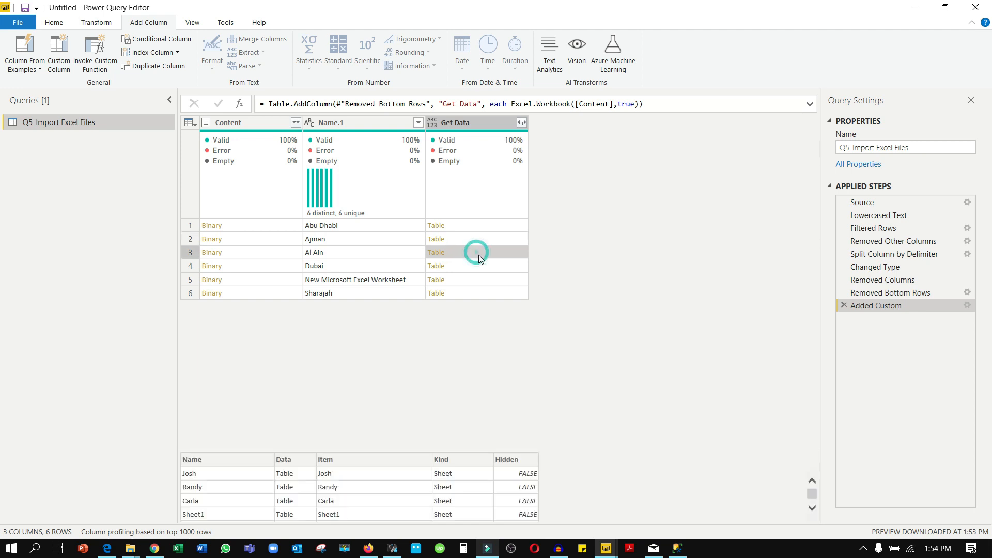
{"action": "left_click", "coordinate": [481, 264]}
{"action": "left_click", "coordinate": [486, 280]}
{"action": "left_click", "coordinate": [491, 294]}
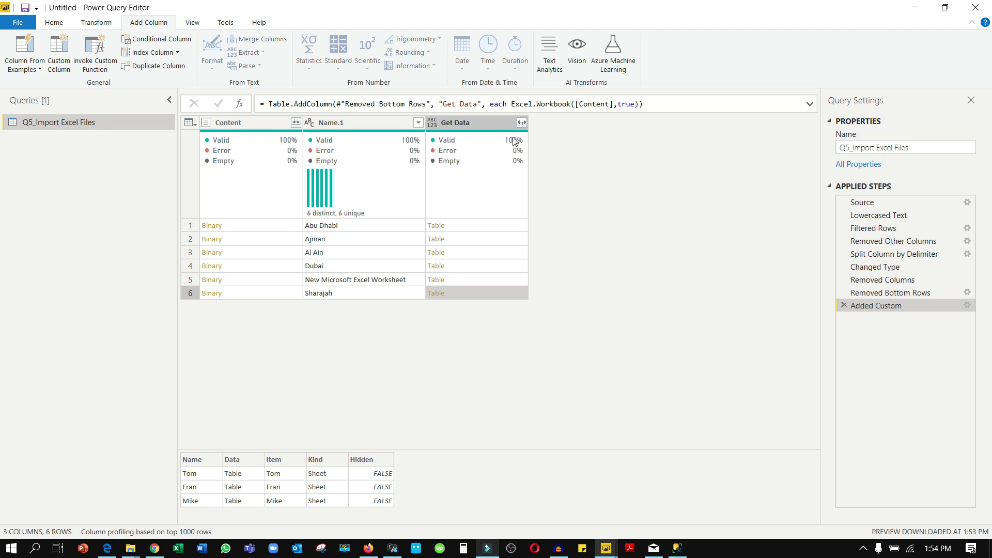
{"action": "left_click", "coordinate": [477, 226]}
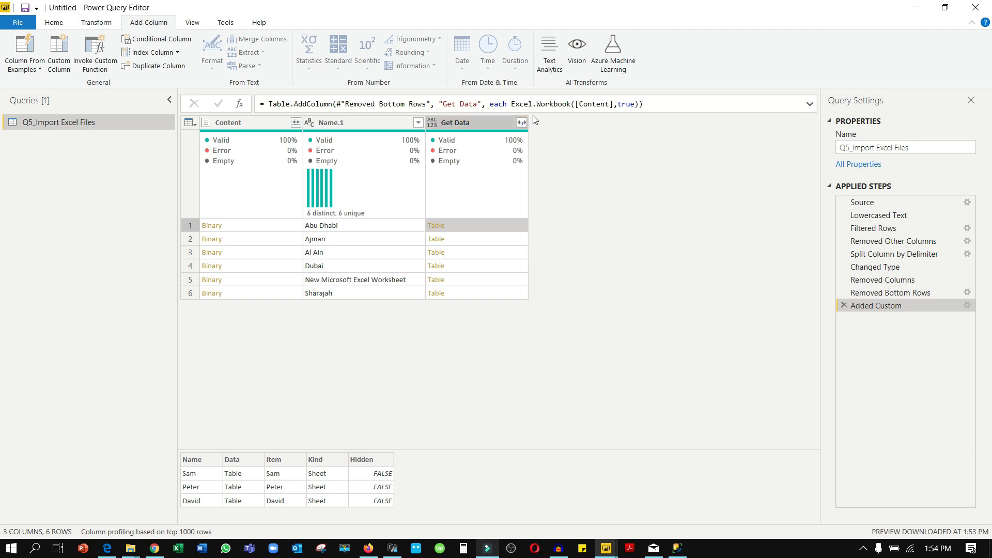
Expand the Get Data column into Name, Data, Item, Kind and Hidden, loading the full column list and using no prefix
{"action": "left_click", "coordinate": [522, 123]}
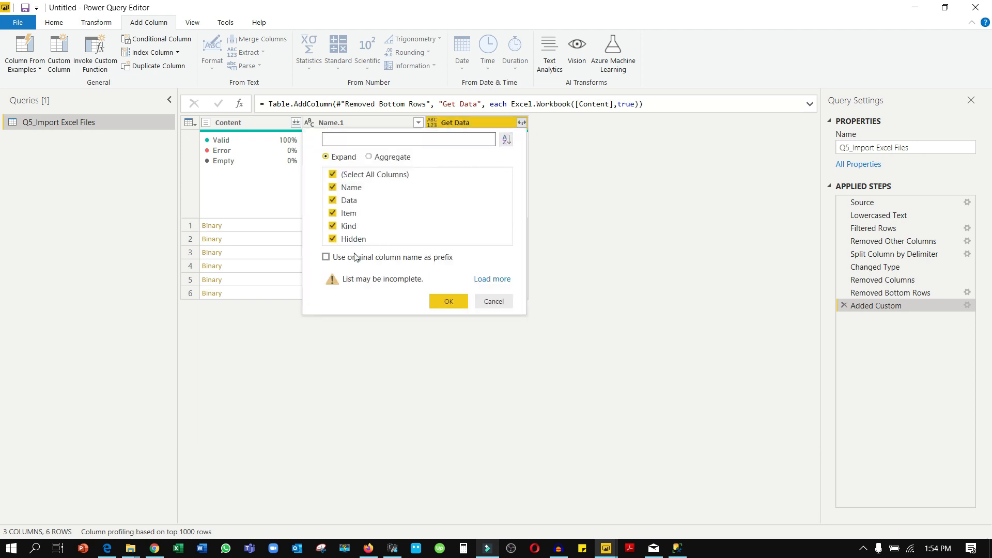
{"action": "left_click", "coordinate": [488, 282]}
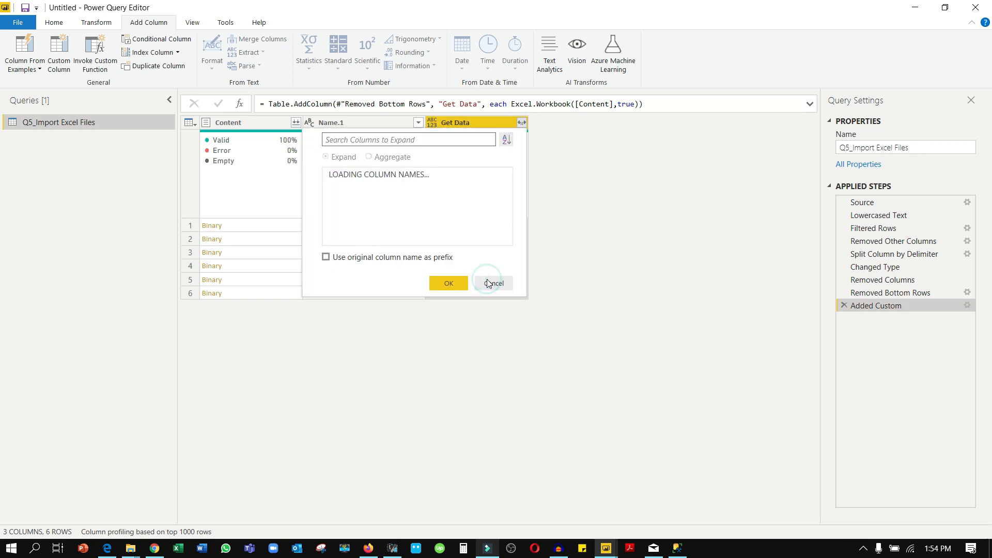
{"action": "left_click", "coordinate": [446, 286]}
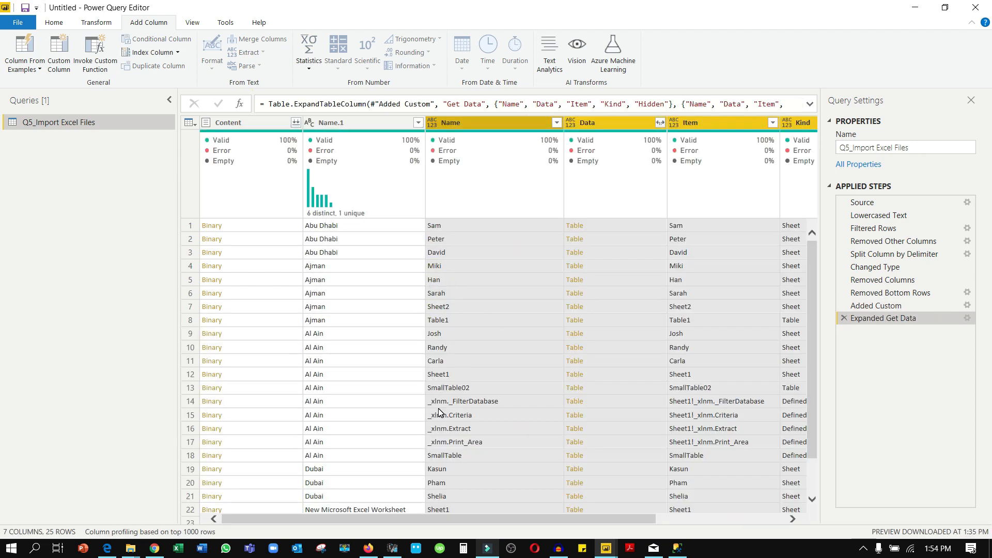
Remove the Content column from the expanded table
{"action": "left_click_drag", "start_coordinate": [404, 518], "coordinate": [534, 518]}
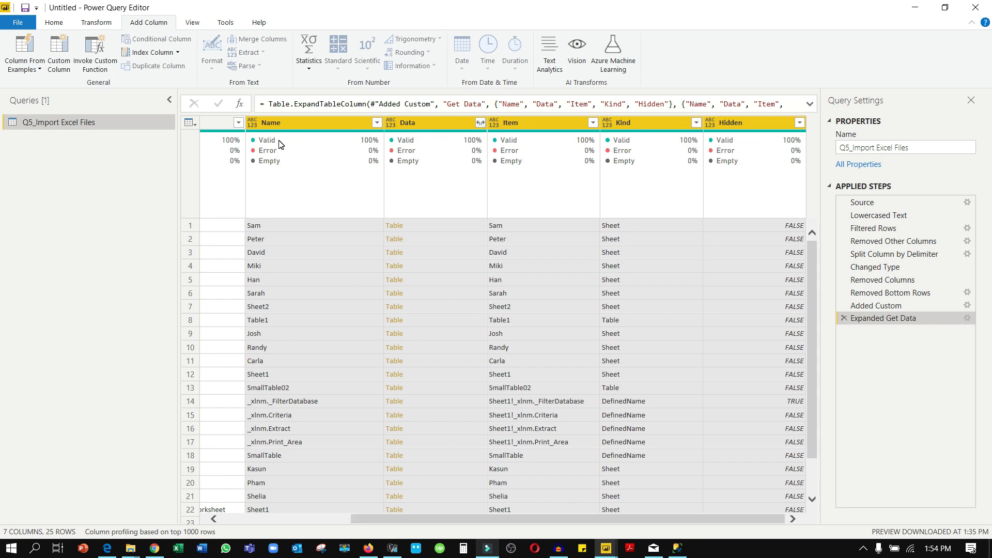
{"action": "left_click_drag", "start_coordinate": [412, 518], "coordinate": [248, 517]}
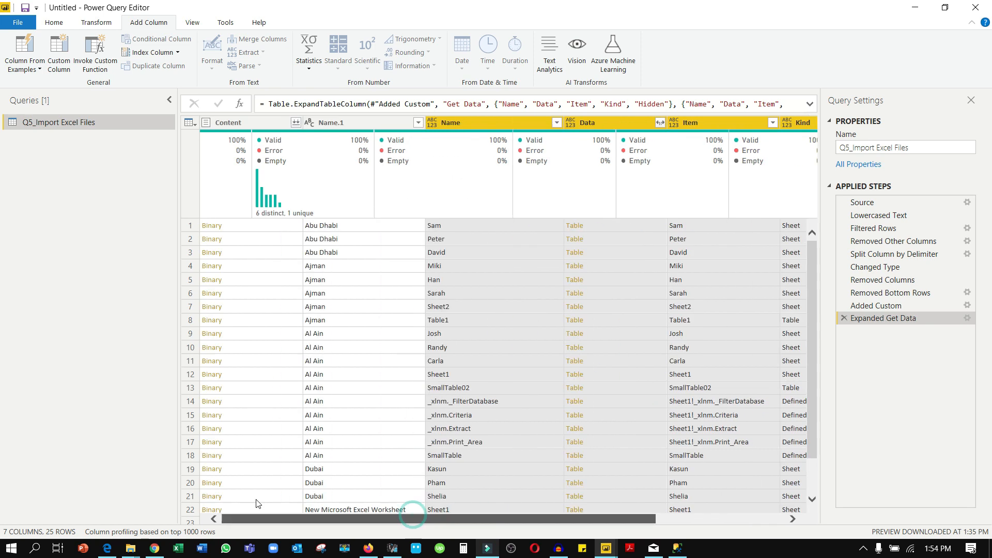
{"action": "scroll", "coordinate": [230, 503], "scroll_direction": "right", "scroll_amount": 5}
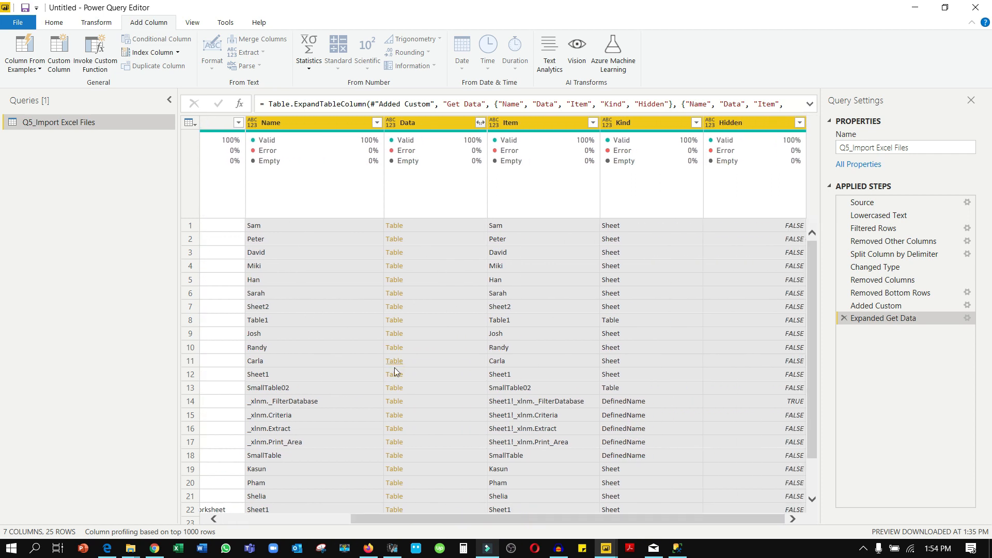
{"action": "left_click_drag", "start_coordinate": [812, 259], "coordinate": [816, 214]}
{"action": "scroll", "coordinate": [813, 395], "scroll_direction": "down", "scroll_amount": 1}
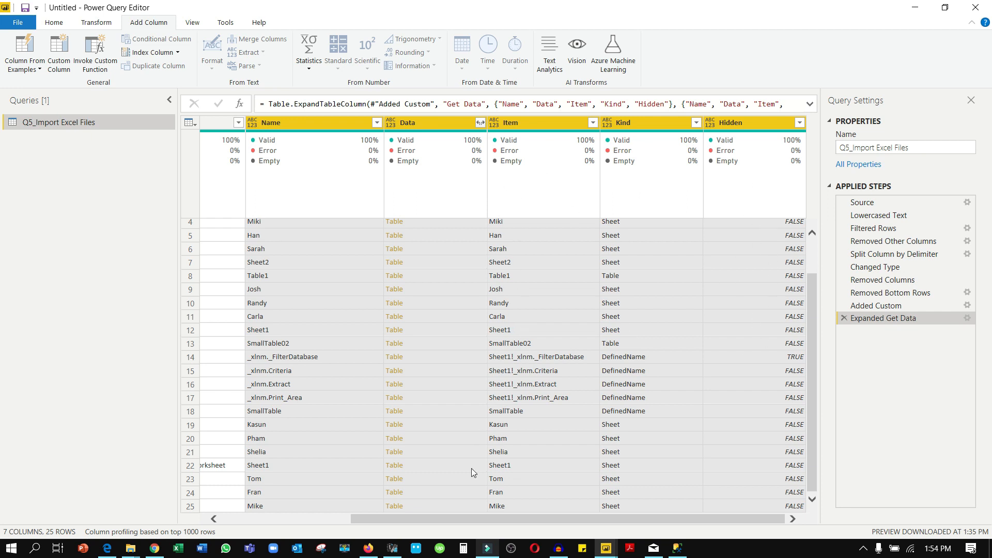
{"action": "left_click_drag", "start_coordinate": [463, 521], "coordinate": [201, 521]}
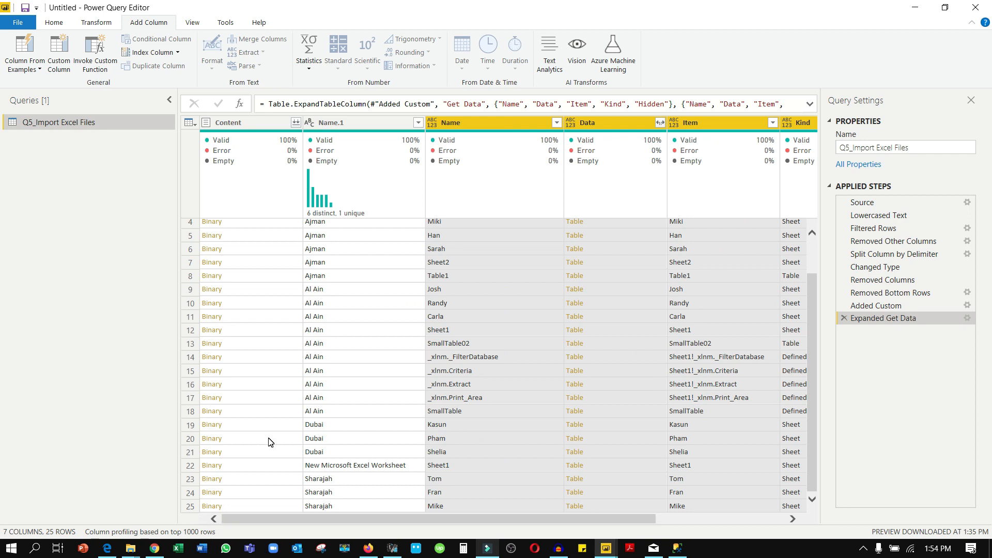
{"action": "left_click", "coordinate": [246, 126]}
{"action": "right_click", "coordinate": [246, 126]}
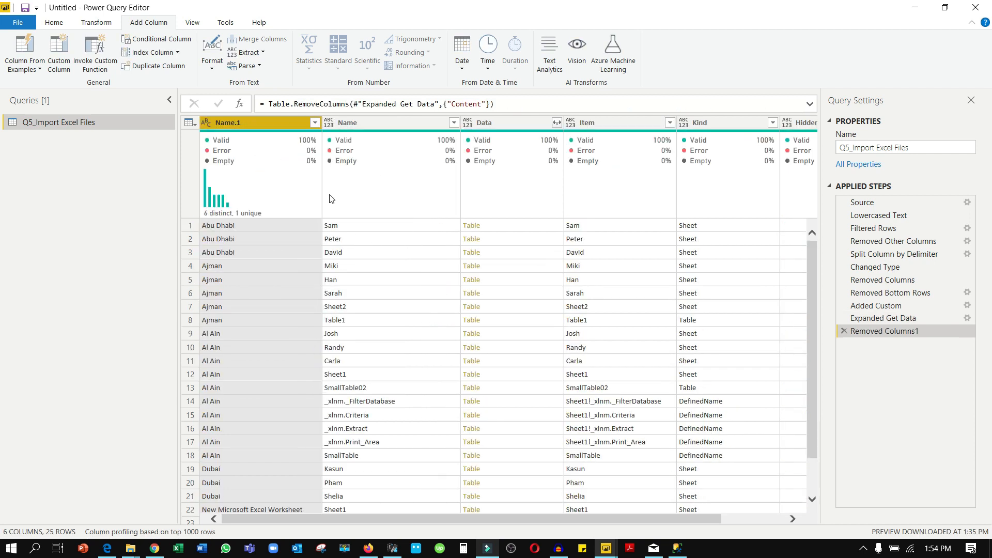
Rename the Name.1 column to City Name and the Name column to Sales Person
{"action": "double_click", "coordinate": [232, 122]}
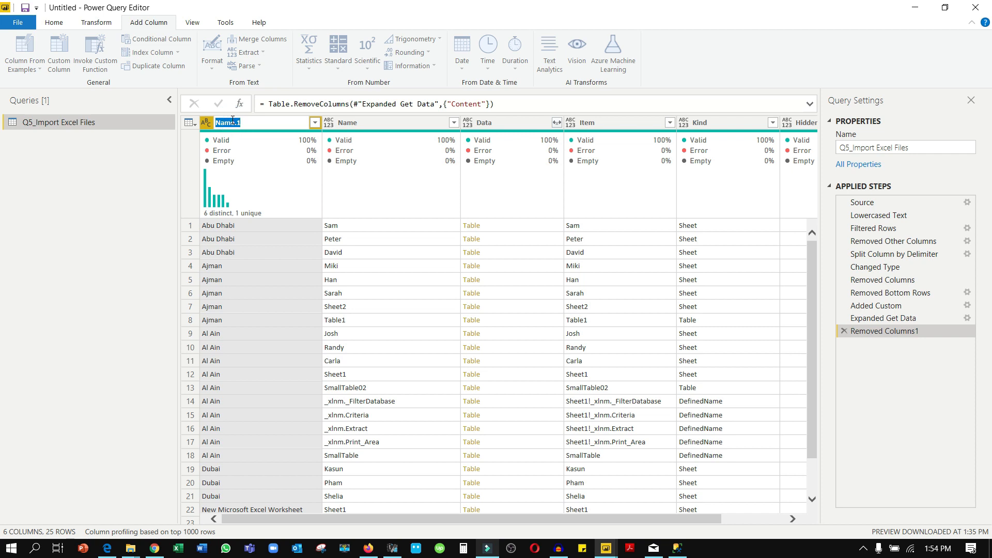
{"action": "type", "text": "City"}
{"action": "key", "text": "Return"}
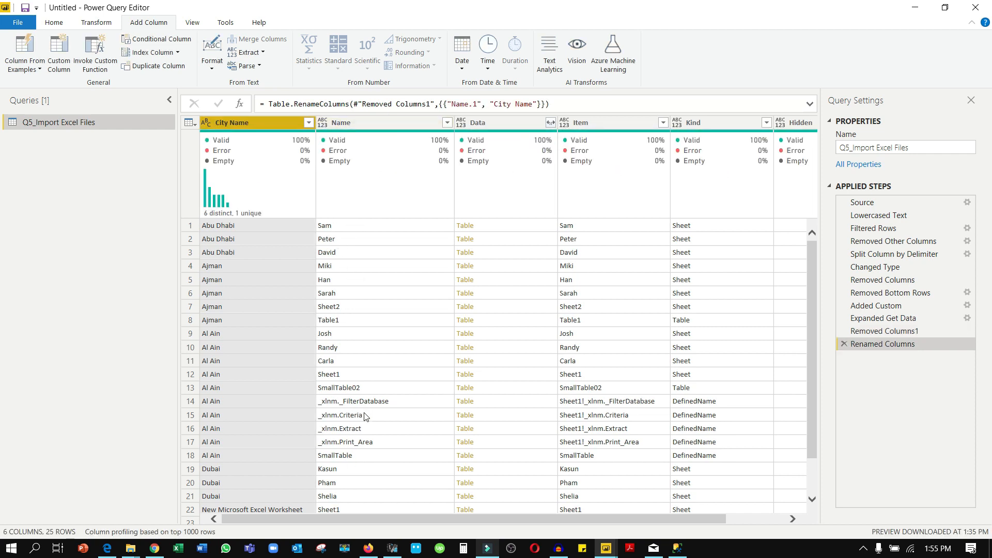
{"action": "double_click", "coordinate": [349, 122]}
{"action": "type", "text": "Sales Person"}
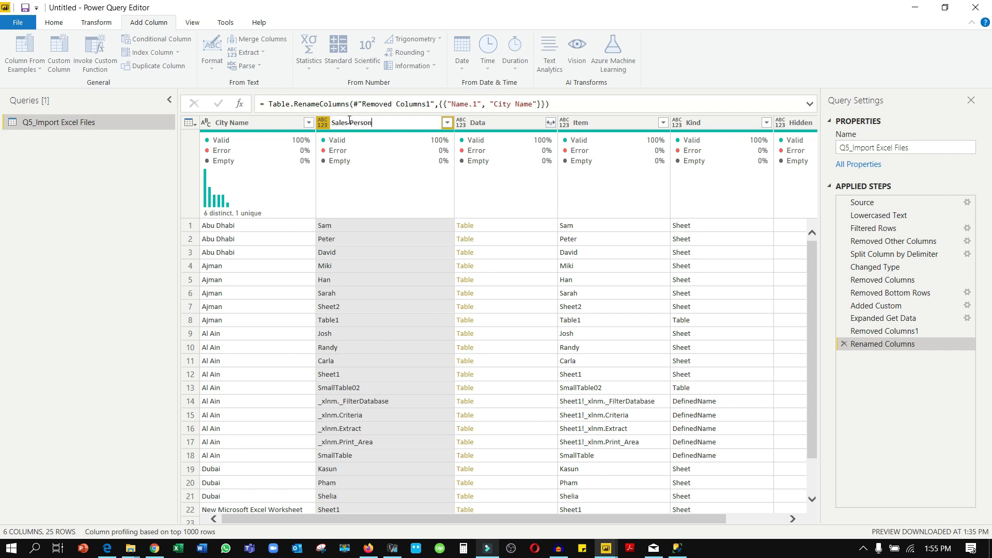
{"action": "key", "text": "Return"}
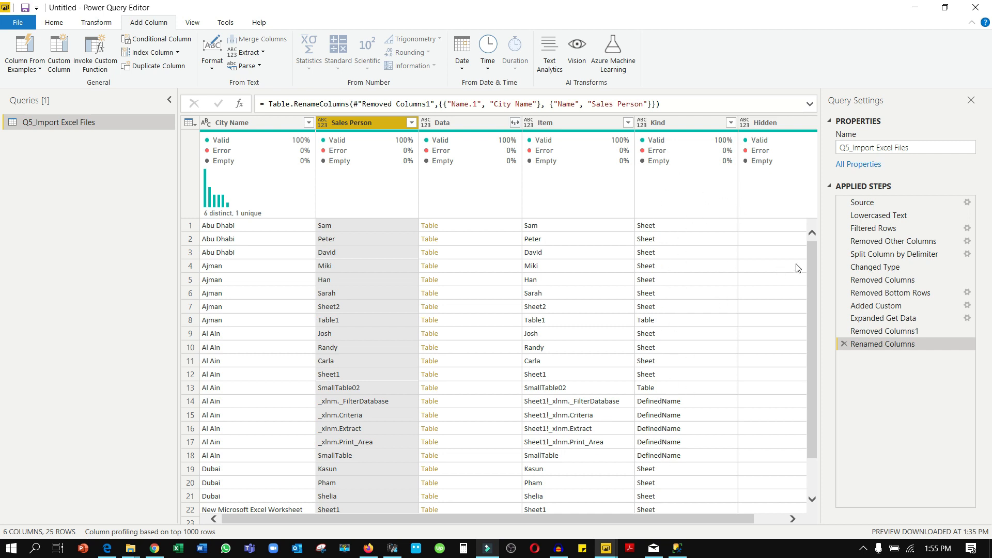
Filter the Kind column with a text filter to keep only rows that equal Sheet
{"action": "scroll", "coordinate": [813, 254], "scroll_direction": "down", "scroll_amount": 3}
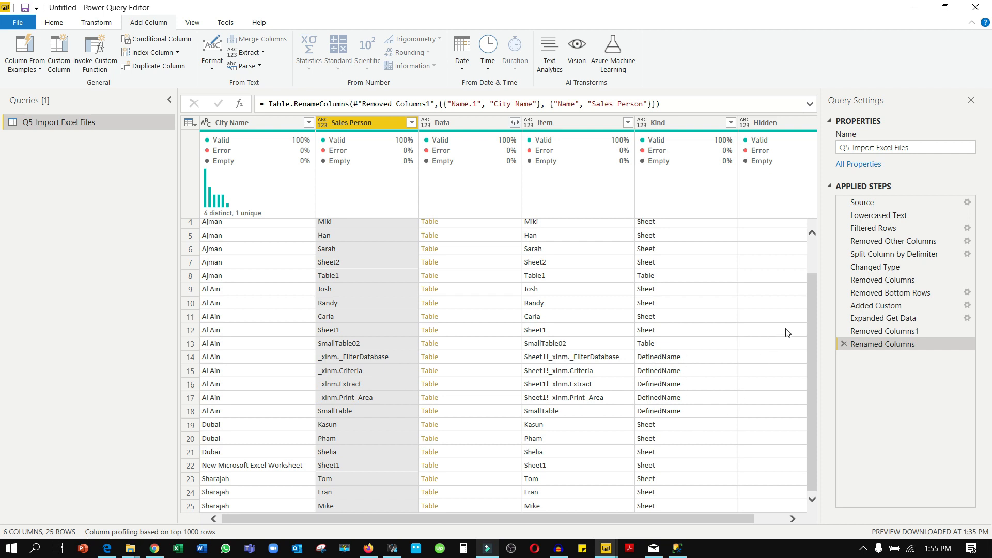
{"action": "scroll", "coordinate": [810, 322], "scroll_direction": "up", "scroll_amount": 3}
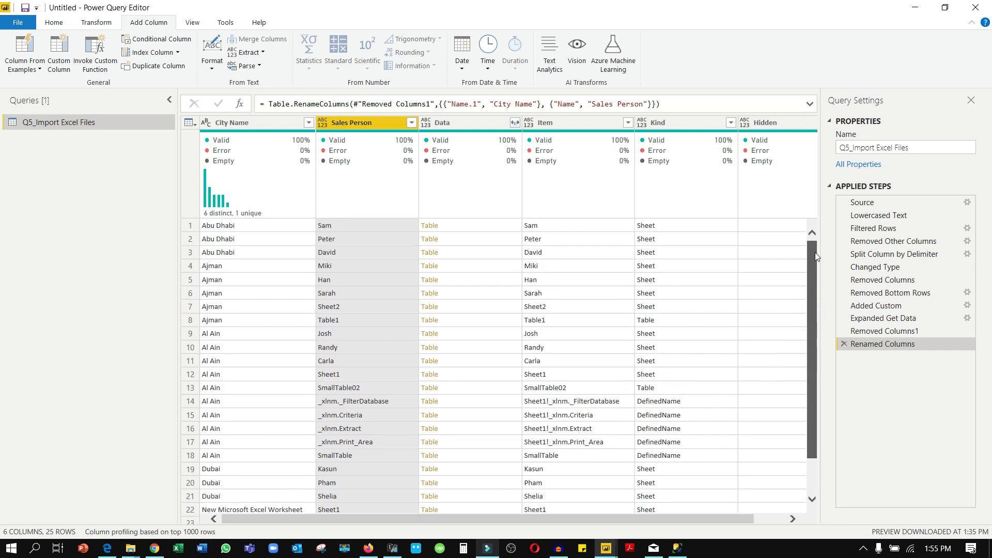
{"action": "left_click", "coordinate": [732, 123]}
{"action": "mouse_move", "coordinate": [704, 228]}
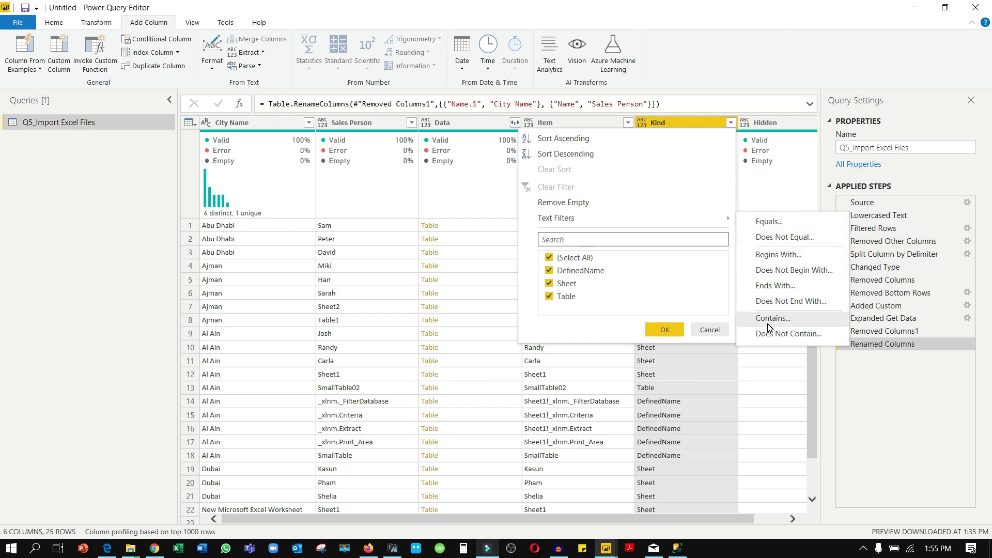
{"action": "left_click", "coordinate": [770, 223]}
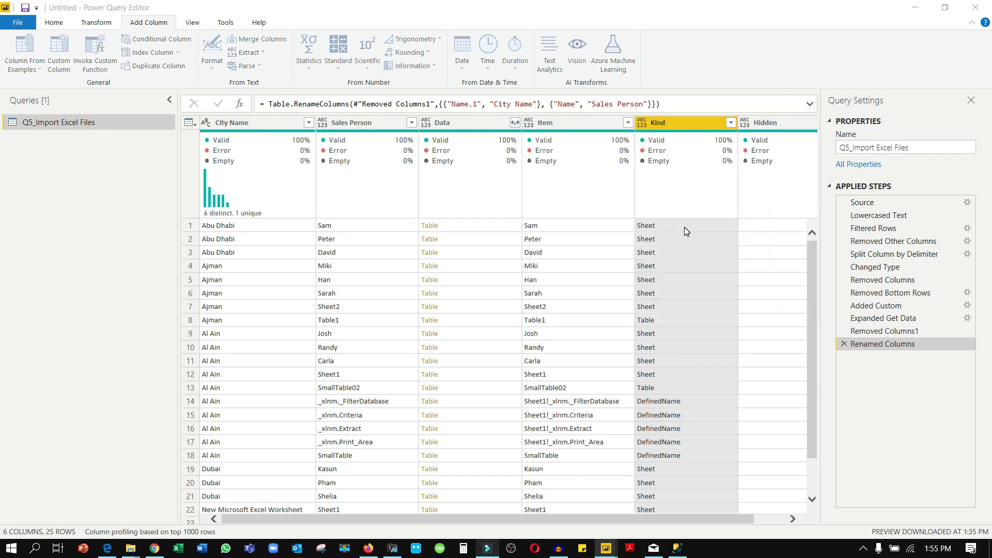
{"action": "left_click", "coordinate": [471, 271]}
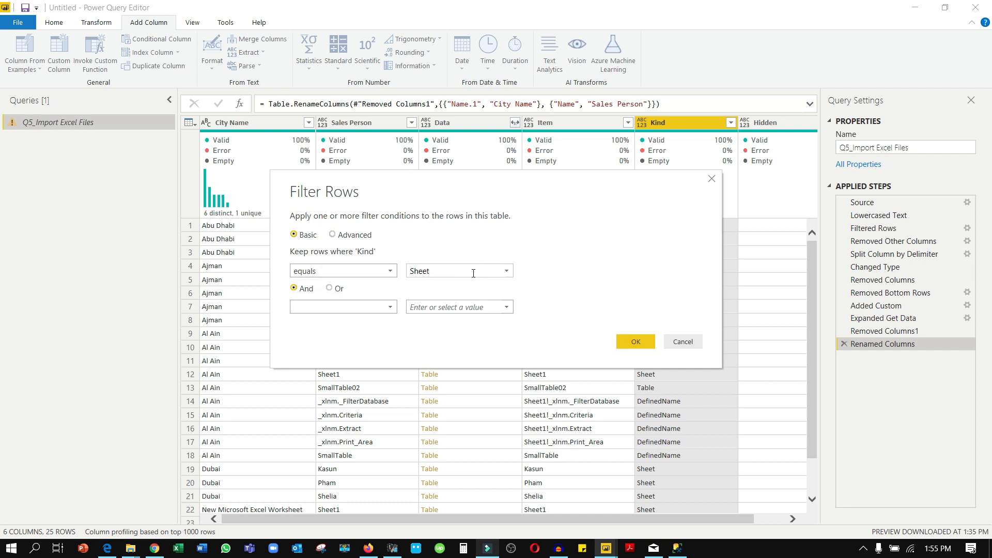
{"action": "left_click", "coordinate": [631, 350]}
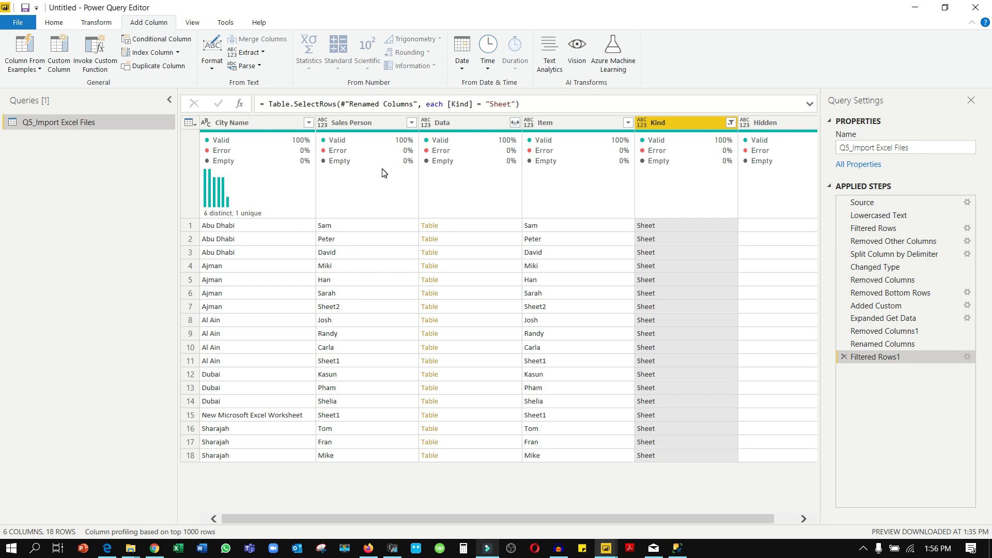
Filter the Sales Person column with a text filter to keep only rows that do not contain Sheet
{"action": "left_click", "coordinate": [458, 120]}
{"action": "left_click", "coordinate": [573, 116]}
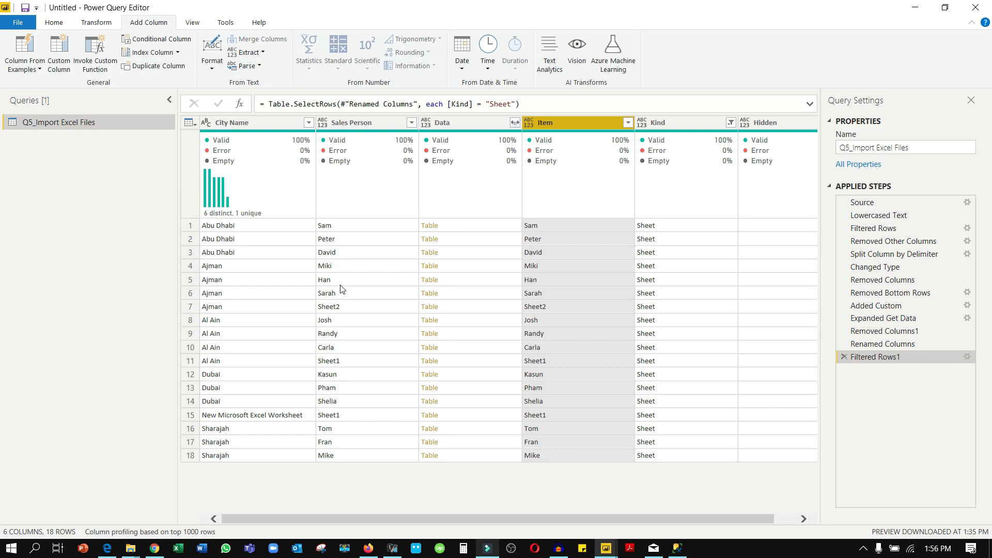
{"action": "left_click", "coordinate": [408, 122]}
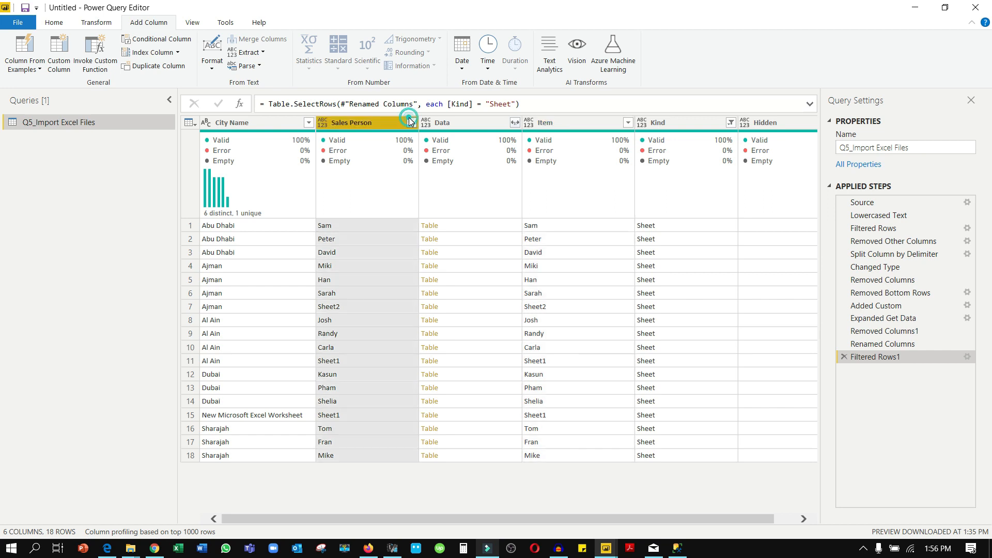
{"action": "mouse_move", "coordinate": [368, 219]}
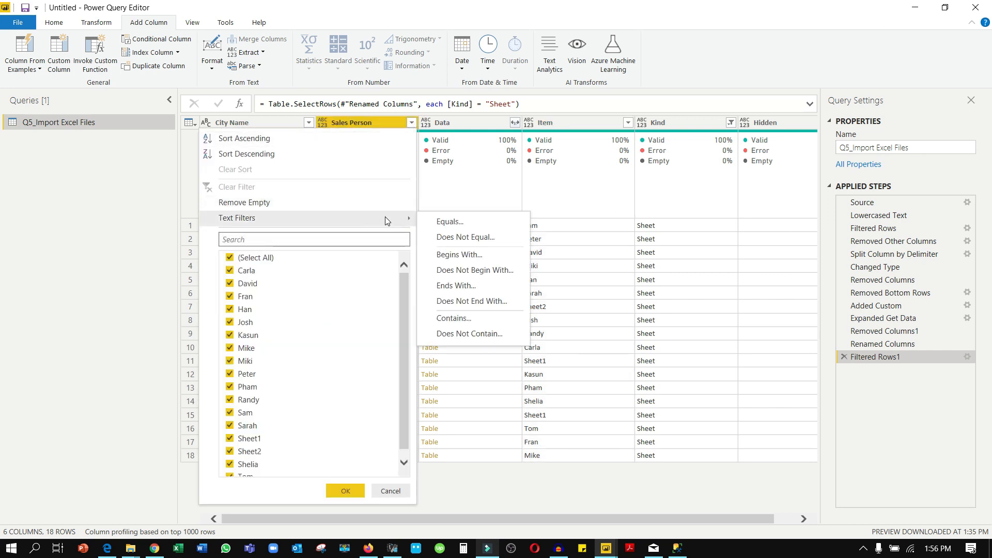
{"action": "left_click", "coordinate": [464, 335]}
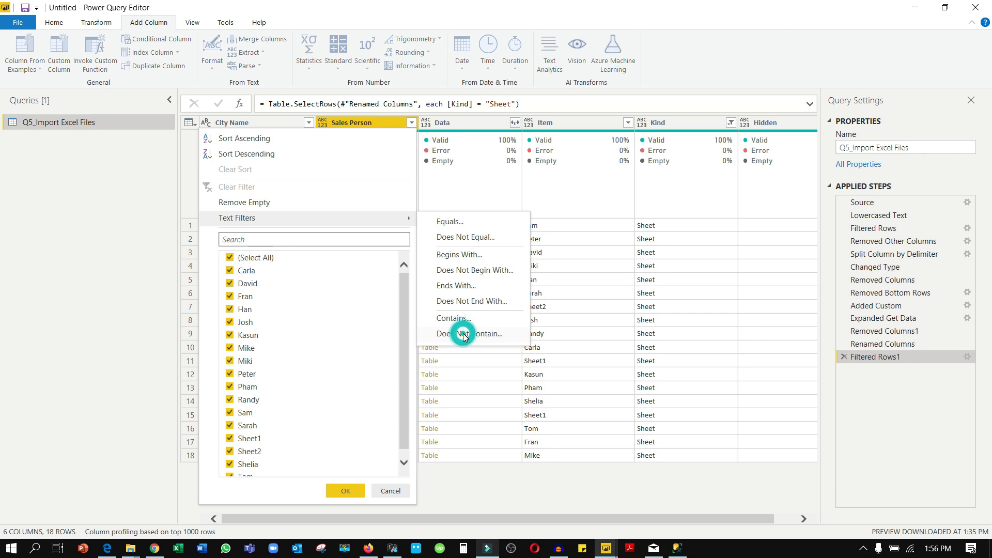
{"action": "left_click", "coordinate": [455, 270]}
{"action": "type", "text": "Sheet"}
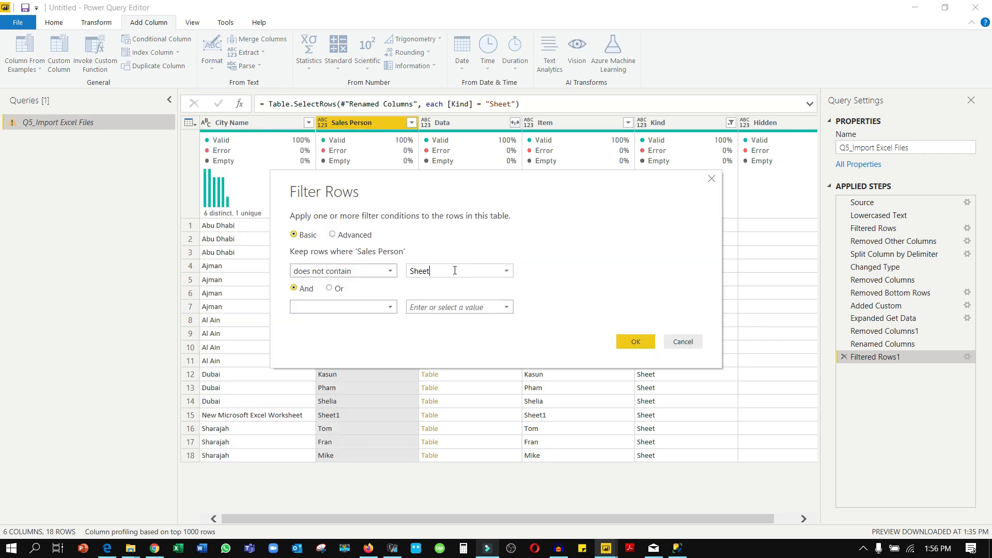
{"action": "left_click", "coordinate": [636, 343]}
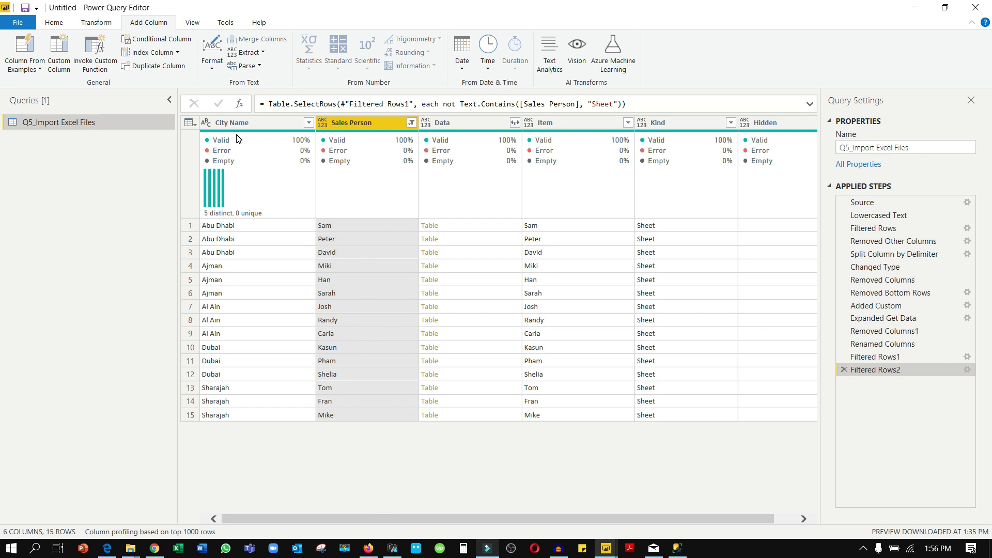
Keep only the City Name, Sales Person and Data columns and remove all the others
{"action": "left_click_drag", "start_coordinate": [373, 520], "coordinate": [556, 513]}
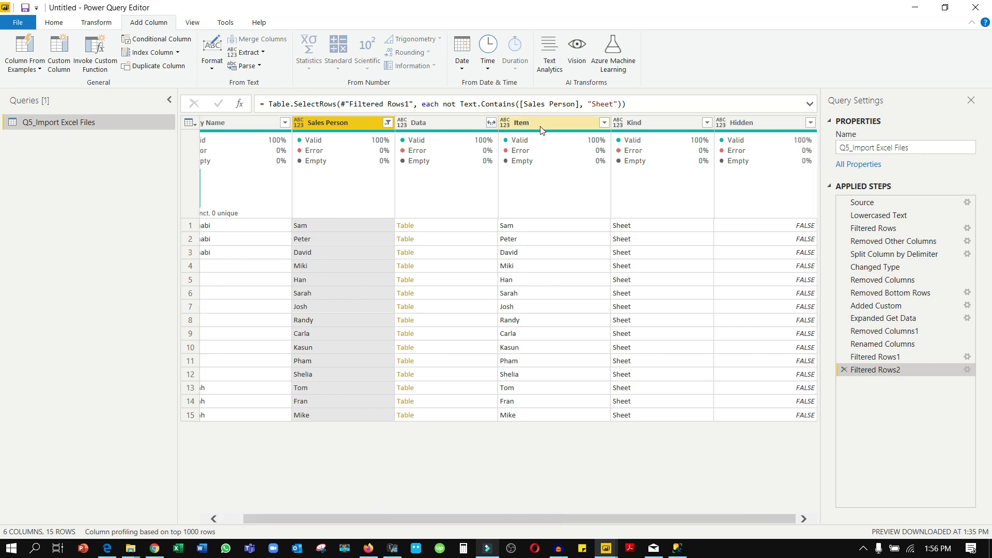
{"action": "left_click", "coordinate": [245, 122]}
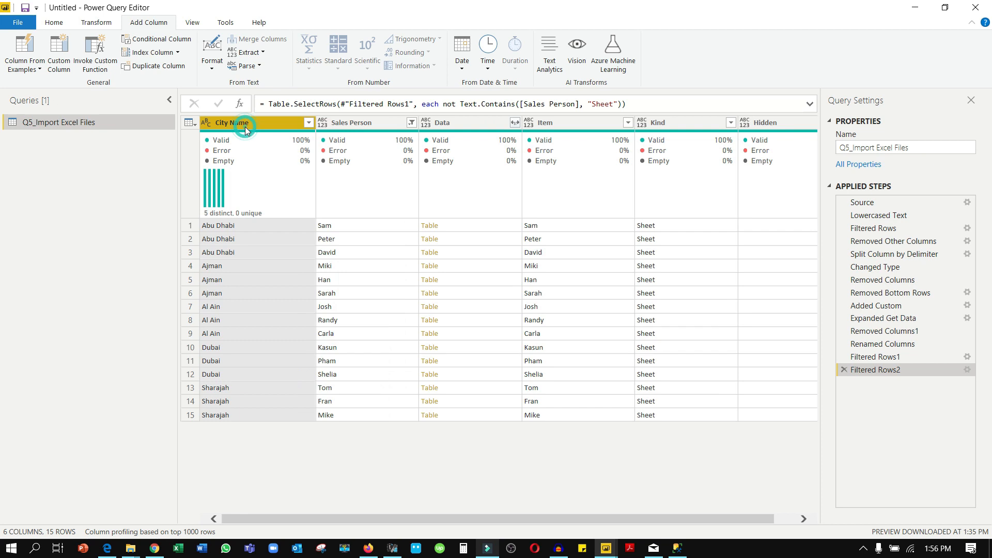
{"action": "left_click", "coordinate": [356, 122], "text": "ctrl"}
{"action": "left_click", "coordinate": [470, 122], "text": "ctrl"}
{"action": "right_click", "coordinate": [469, 122]}
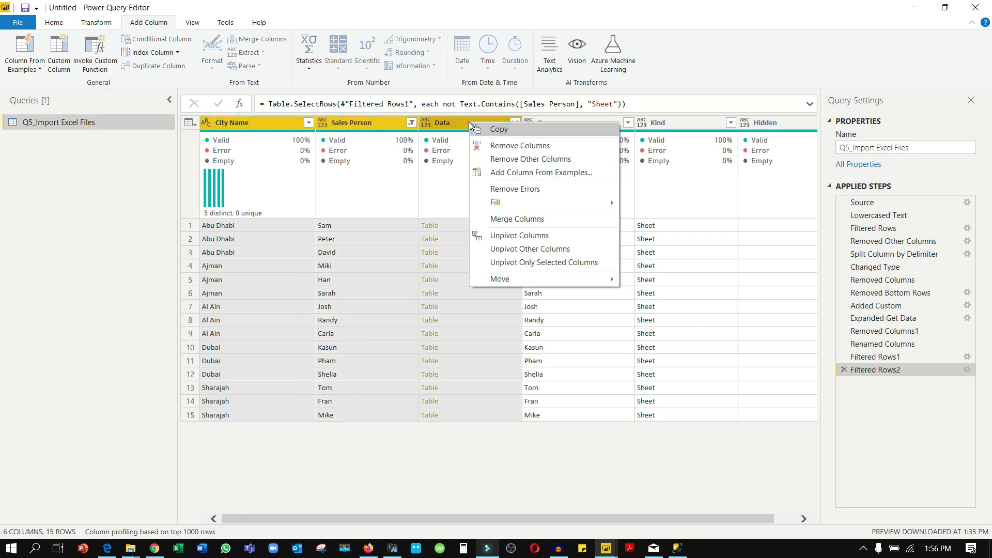
{"action": "left_click", "coordinate": [529, 159]}
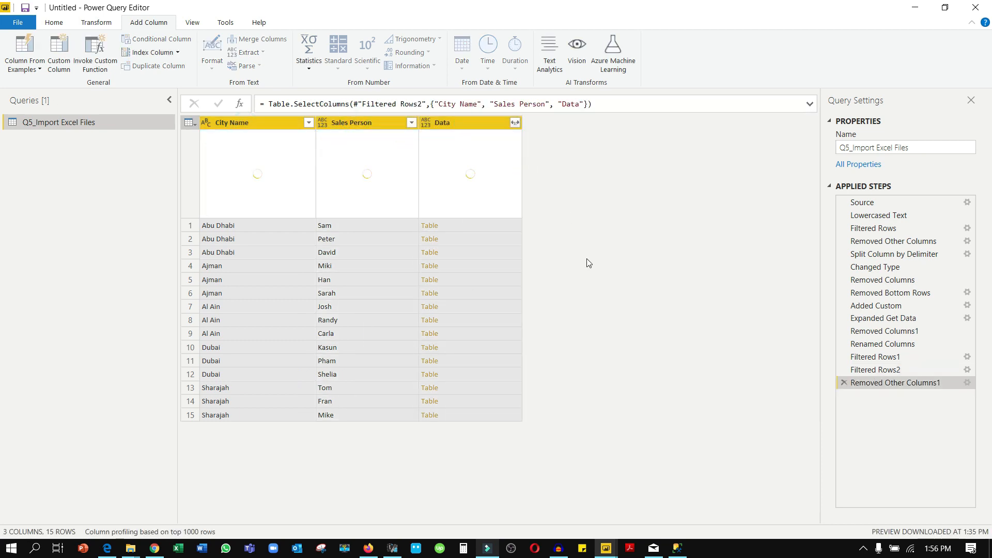
Preview the nested tables in the Data column for successive salespeople to check their column structure
{"action": "left_click", "coordinate": [487, 222]}
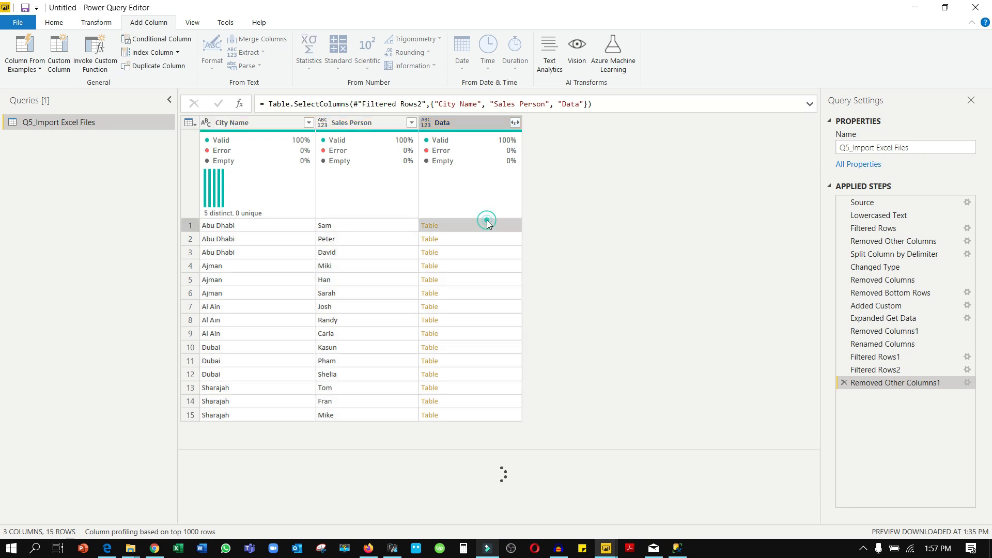
{"action": "left_click", "coordinate": [475, 239]}
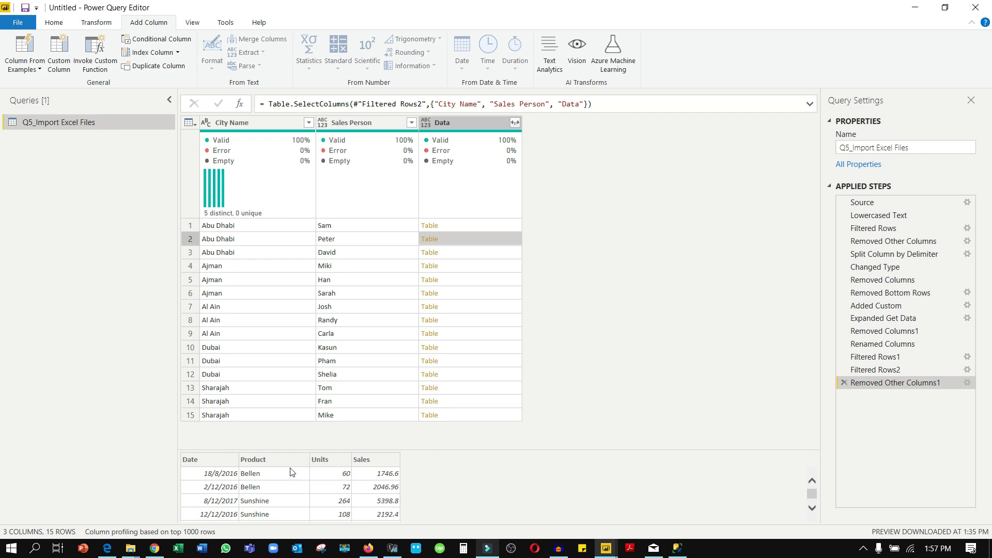
{"action": "left_click", "coordinate": [489, 252]}
{"action": "left_click", "coordinate": [491, 267]}
{"action": "left_click", "coordinate": [495, 281]}
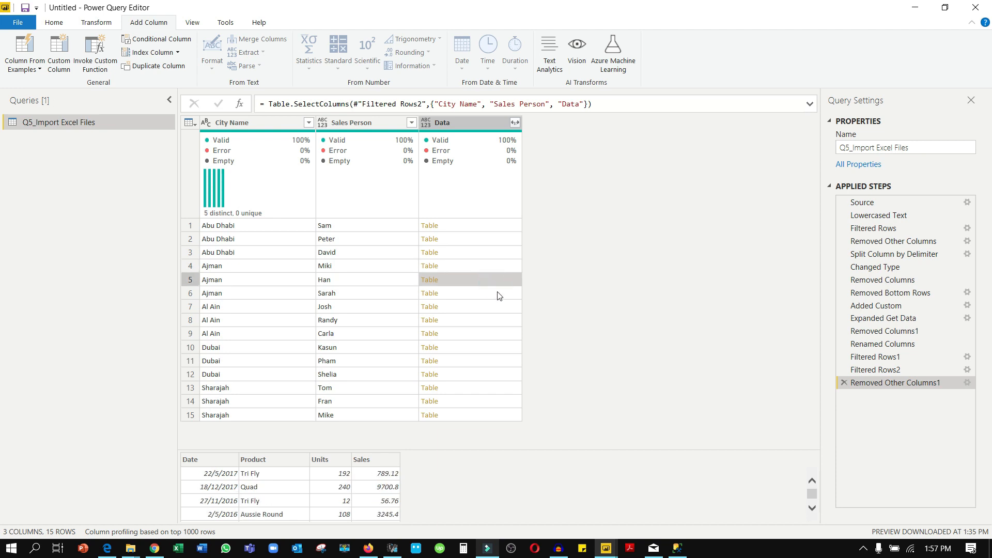
{"action": "left_click", "coordinate": [498, 294]}
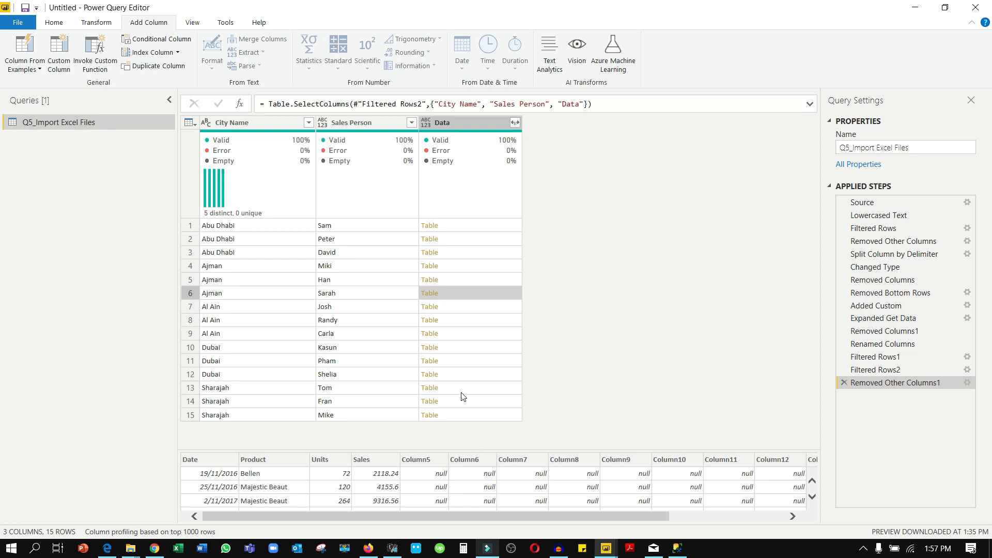
{"action": "left_click", "coordinate": [471, 308]}
{"action": "left_click", "coordinate": [475, 322]}
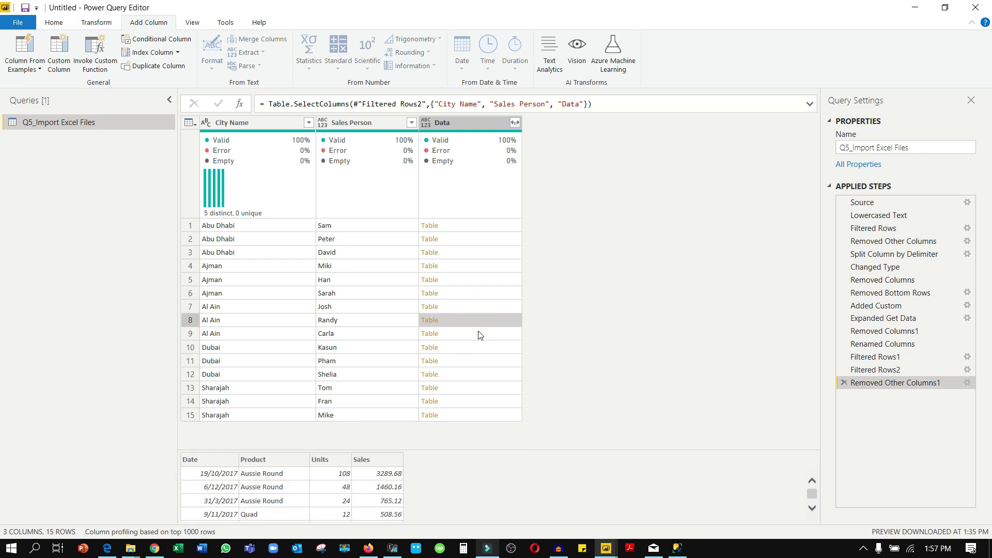
{"action": "left_click", "coordinate": [478, 334]}
{"action": "left_click", "coordinate": [480, 345]}
{"action": "left_click", "coordinate": [482, 363]}
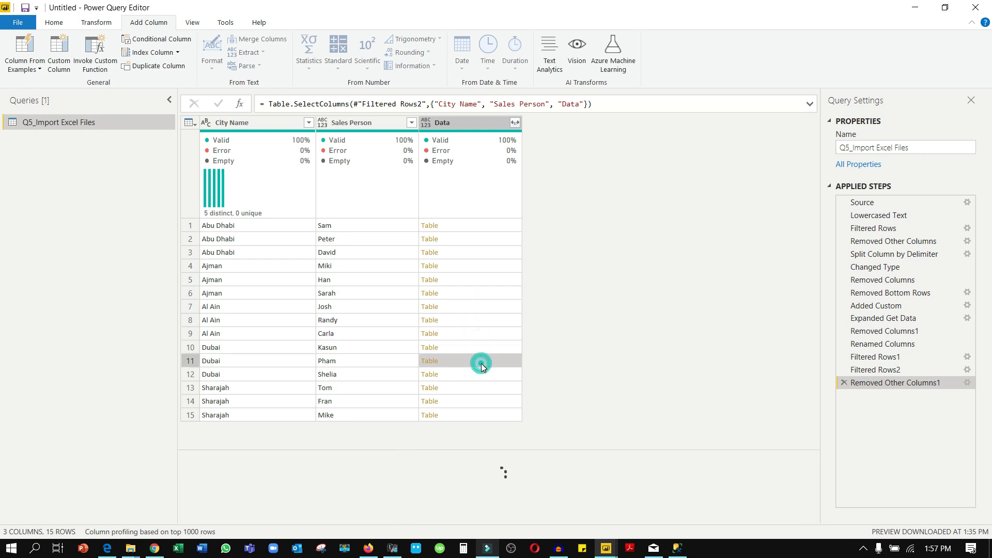
Expand the Data column into Date, Product, Units and Sales without the original column name as prefix, and review the combined rows
{"action": "left_click", "coordinate": [515, 122]}
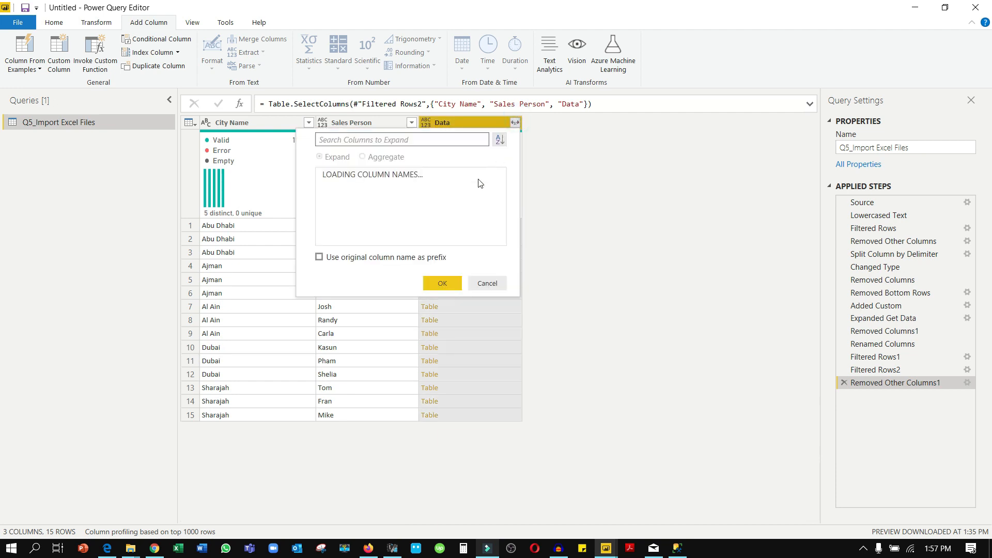
{"action": "left_click", "coordinate": [442, 289]}
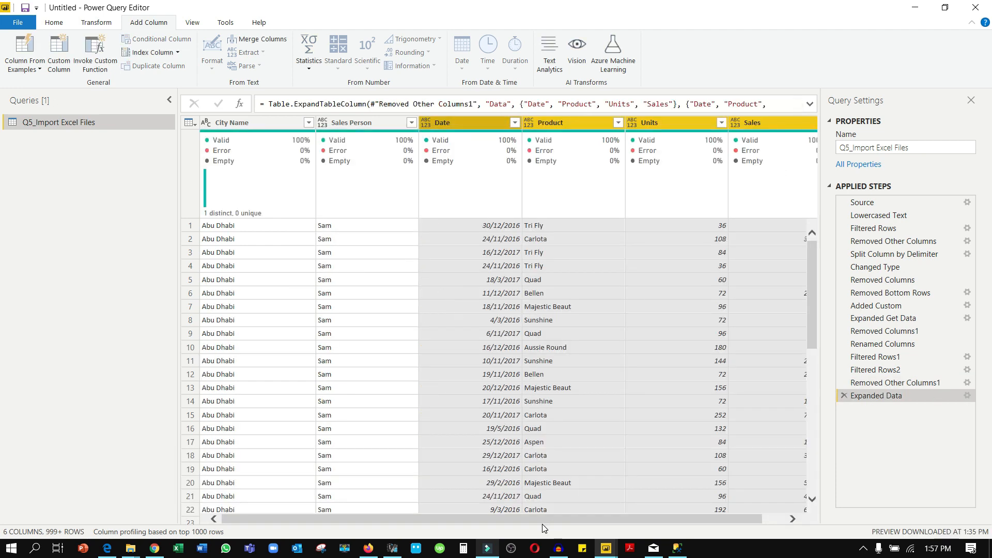
{"action": "left_click_drag", "start_coordinate": [542, 520], "coordinate": [566, 520]}
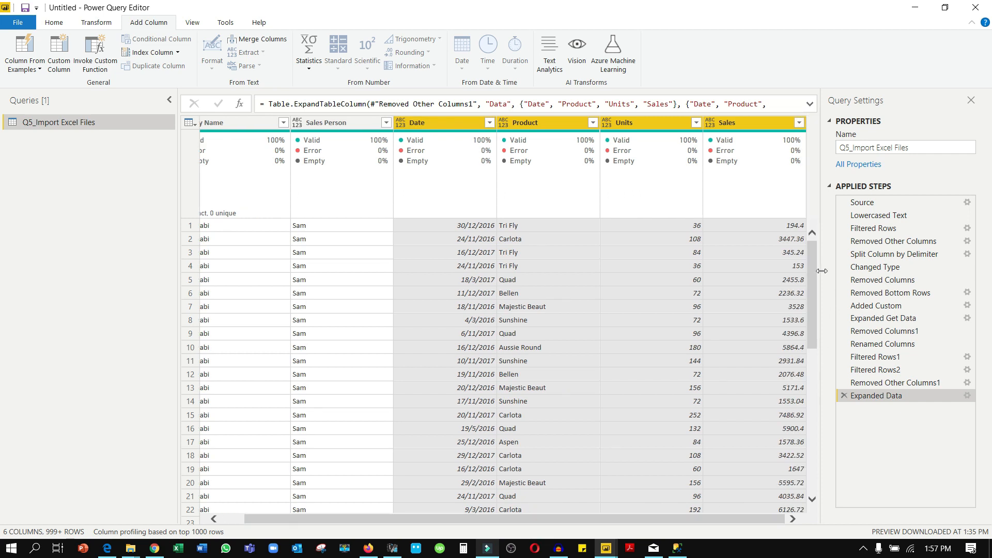
{"action": "left_click_drag", "start_coordinate": [813, 268], "coordinate": [829, 526]}
{"action": "left_click", "coordinate": [813, 456]}
{"action": "left_click_drag", "start_coordinate": [814, 457], "coordinate": [816, 498]}
{"action": "left_click_drag", "start_coordinate": [644, 515], "coordinate": [621, 516]}
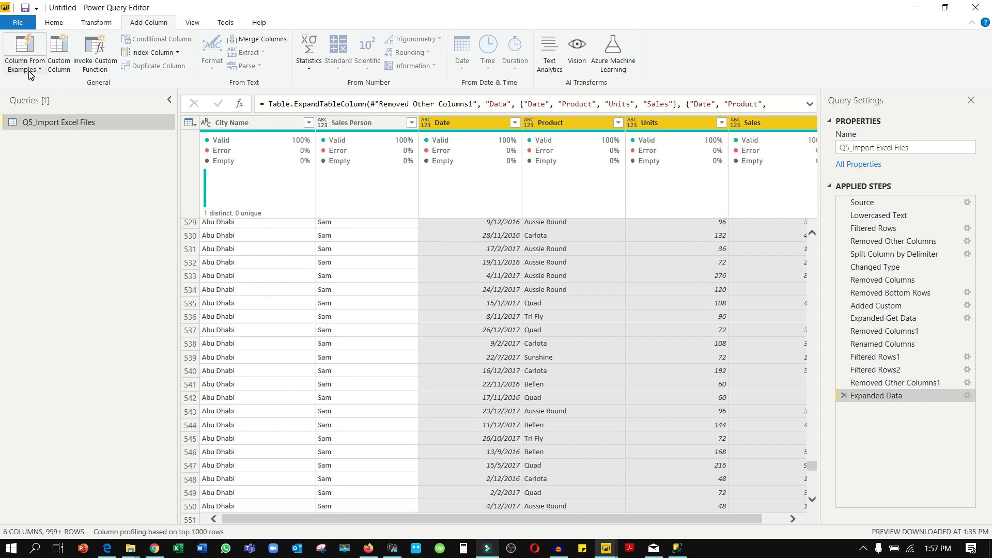
Close and apply the query, return to the Power BI Desktop report and collapse the Filters pane
{"action": "left_click", "coordinate": [53, 23]}
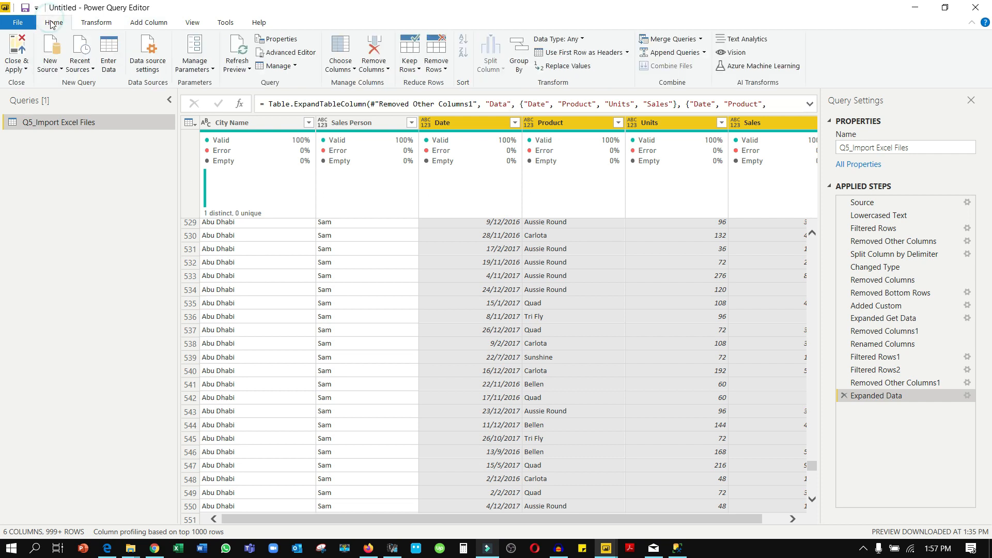
{"action": "left_click", "coordinate": [24, 69]}
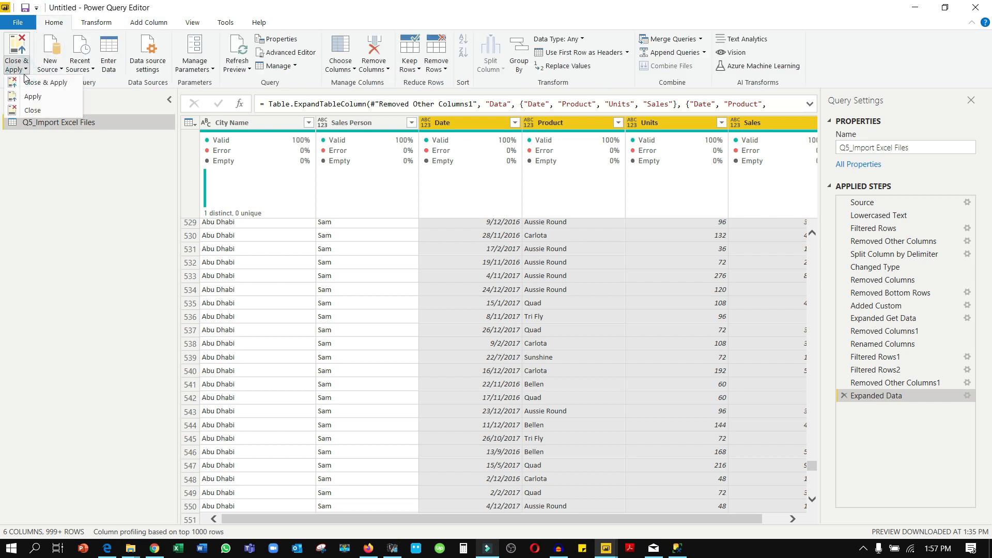
{"action": "left_click", "coordinate": [45, 87]}
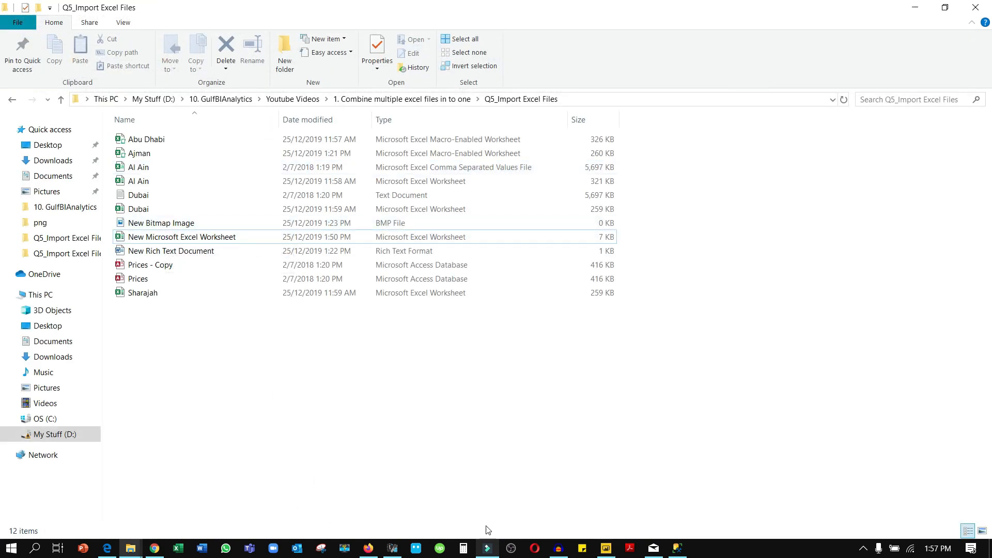
{"action": "left_click", "coordinate": [594, 531]}
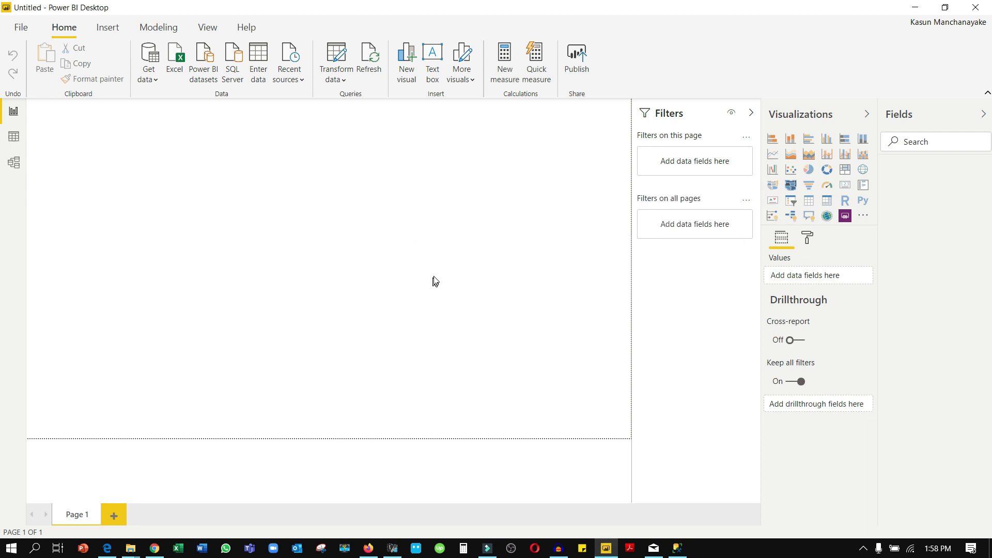
{"action": "left_click", "coordinate": [751, 113]}
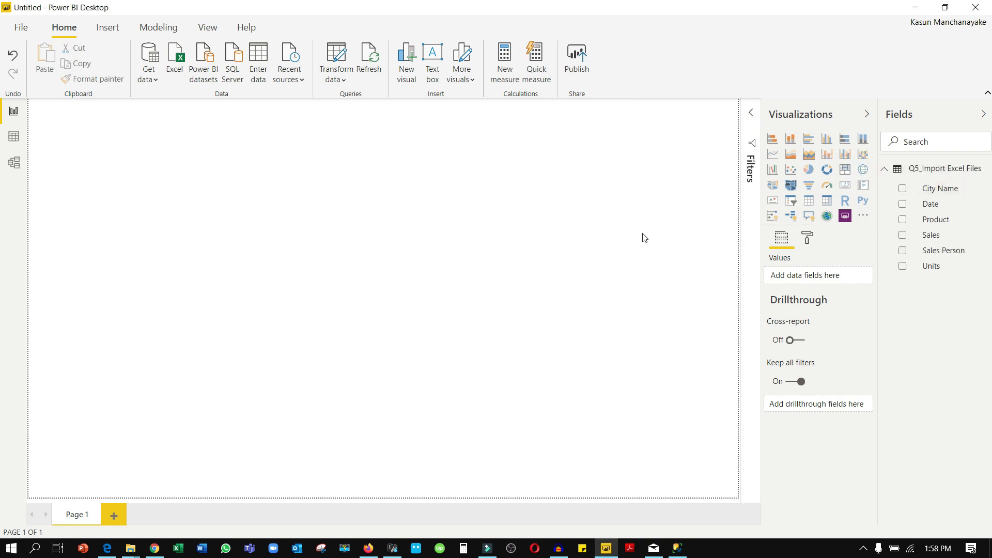
Examine the loaded table in Data view, checking the distinct values of City Name, Sales Person, Date and Sales
{"action": "left_click", "coordinate": [26, 139]}
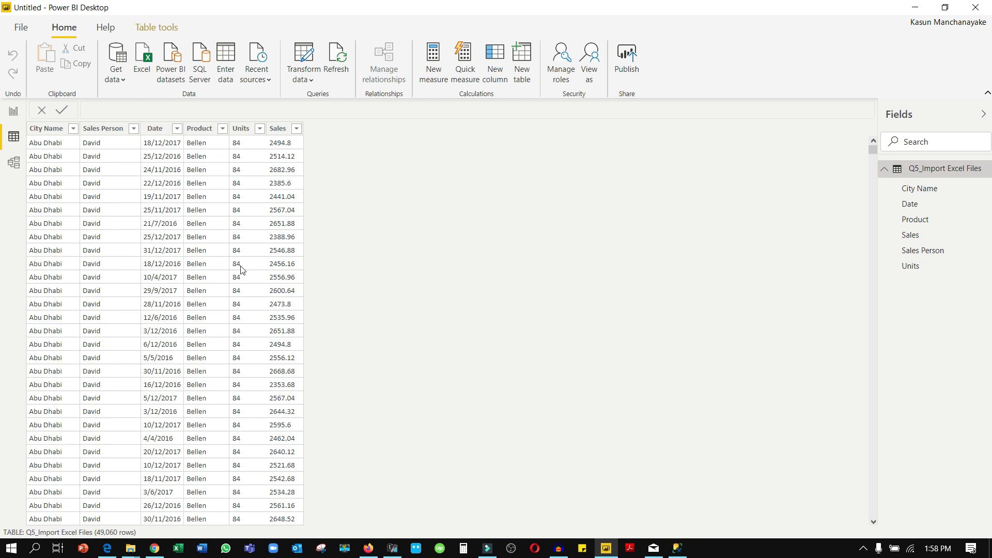
{"action": "left_click", "coordinate": [73, 128]}
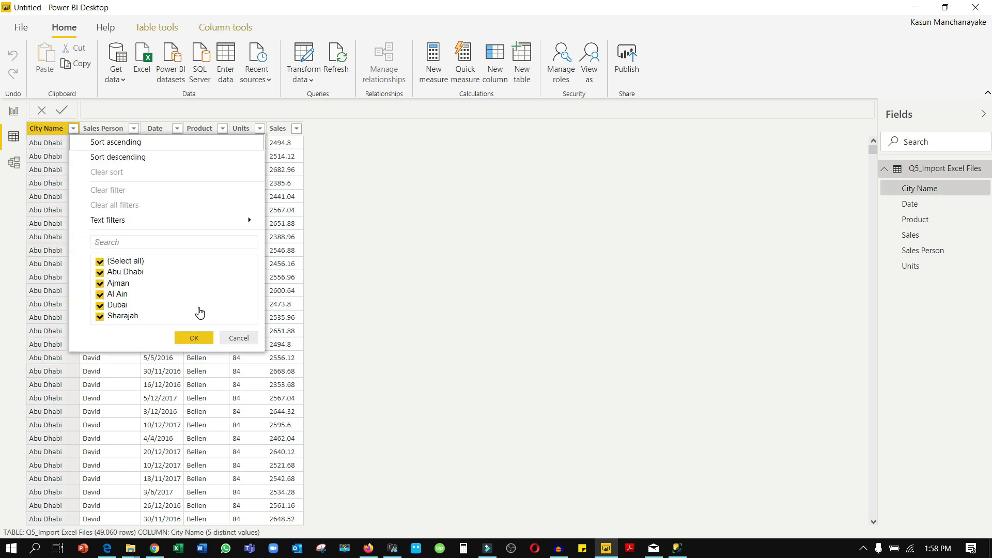
{"action": "left_click", "coordinate": [194, 338]}
{"action": "left_click", "coordinate": [134, 128]}
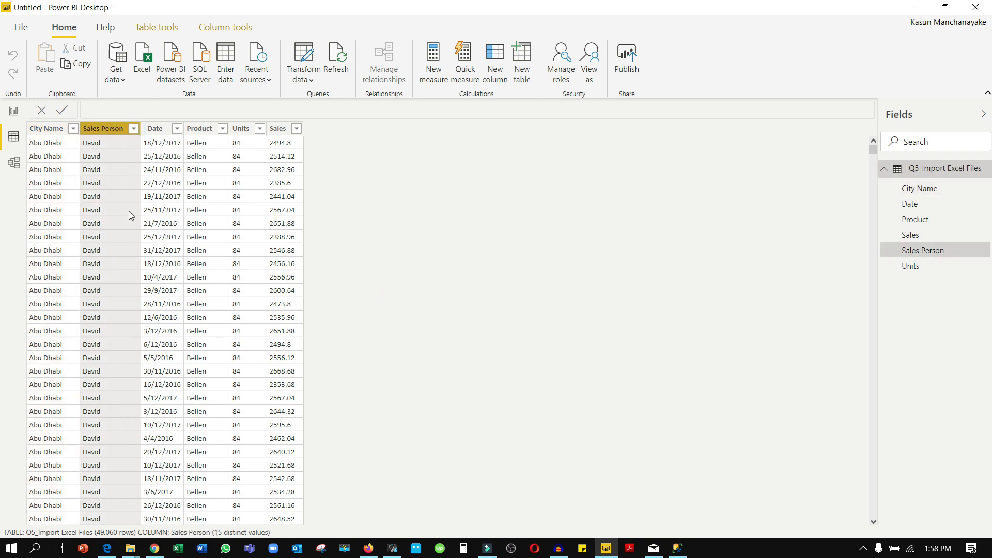
{"action": "left_click", "coordinate": [349, 378]}
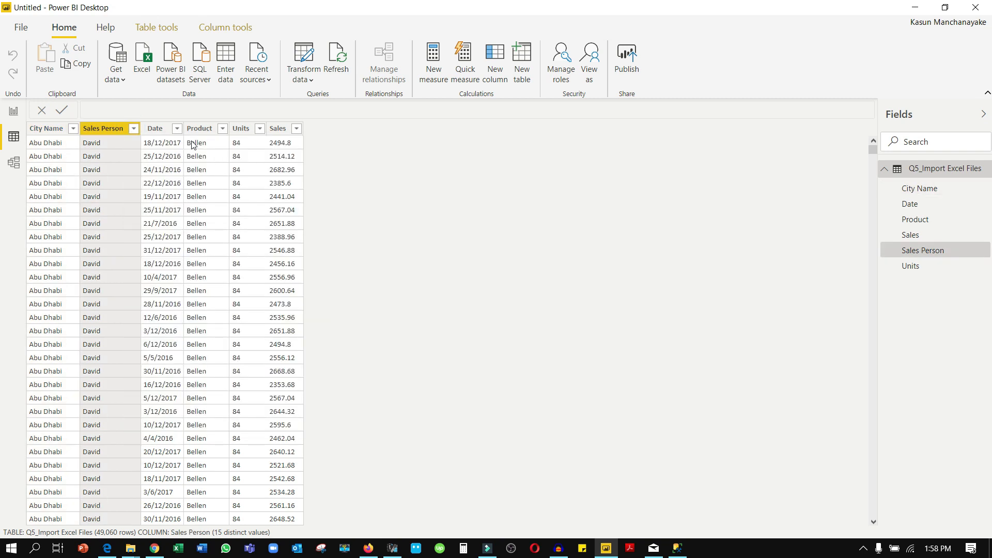
{"action": "left_click", "coordinate": [177, 130]}
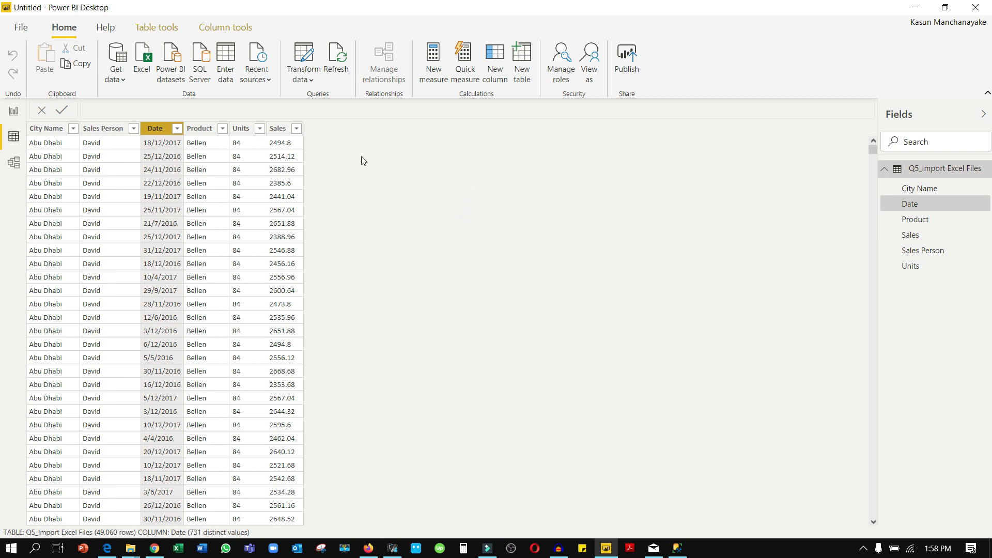
{"action": "left_click", "coordinate": [297, 129]}
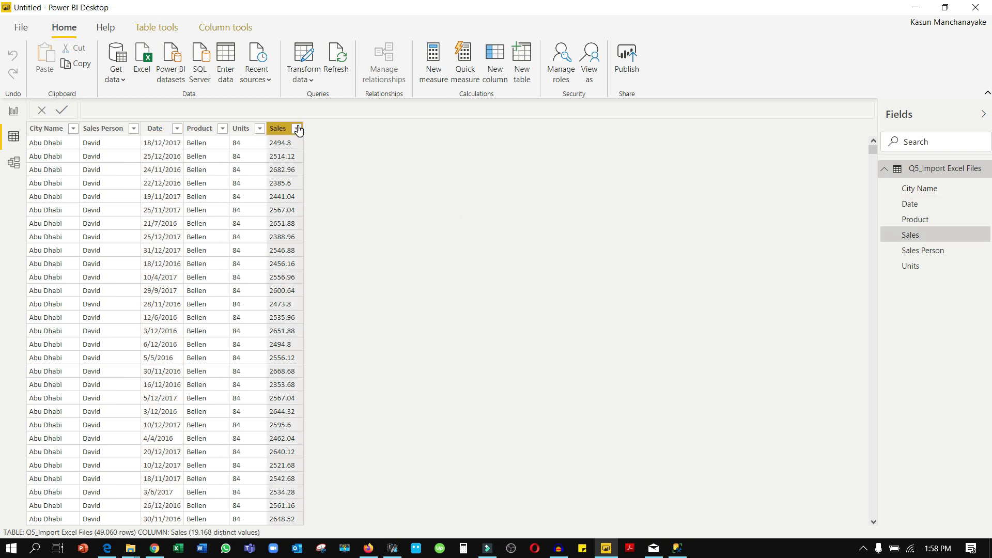
{"action": "left_click", "coordinate": [298, 129]}
Place the Sales field on the blank report page as a visual and select that field
{"action": "left_click", "coordinate": [14, 111]}
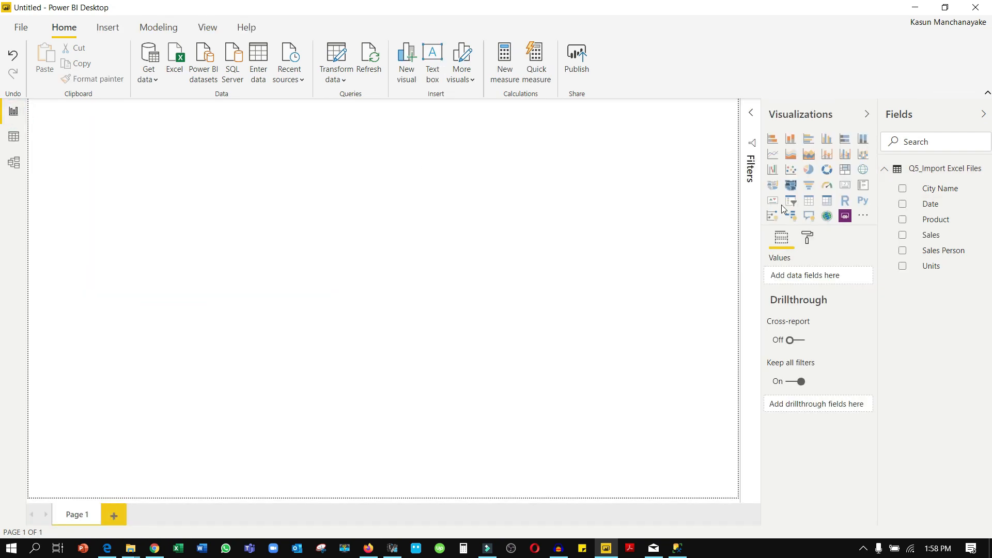
{"action": "left_click_drag", "start_coordinate": [955, 237], "coordinate": [518, 253]}
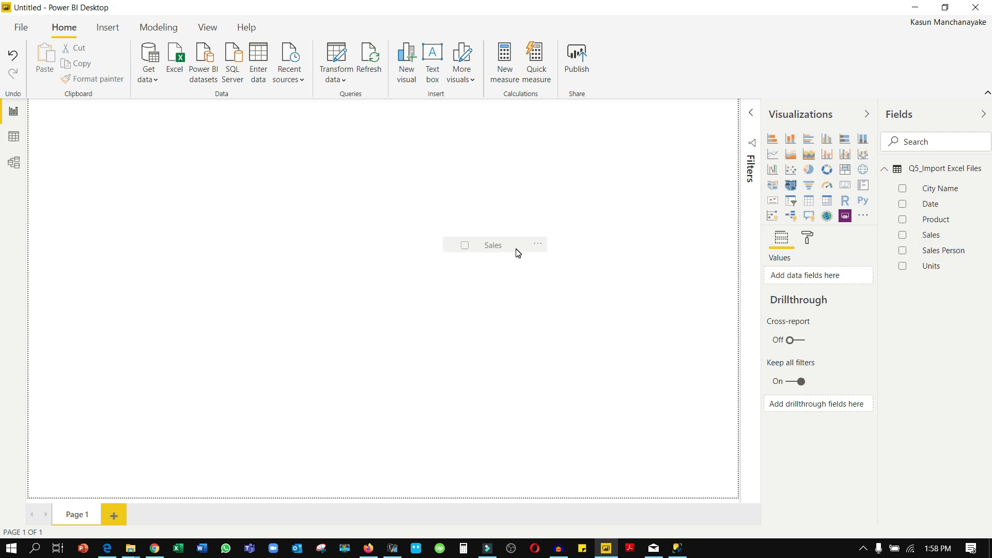
{"action": "left_click_drag", "start_coordinate": [428, 229], "coordinate": [429, 230]}
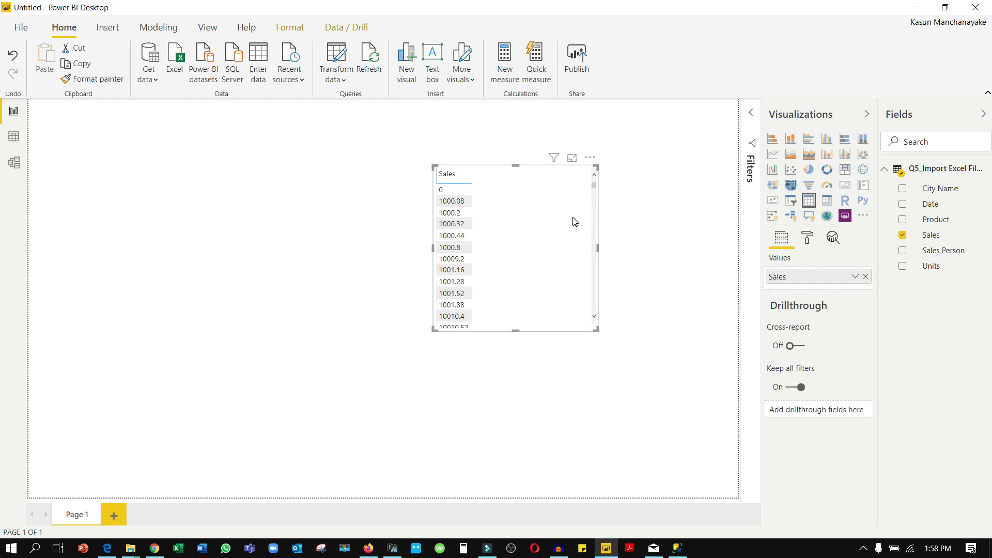
{"action": "left_click", "coordinate": [933, 234]}
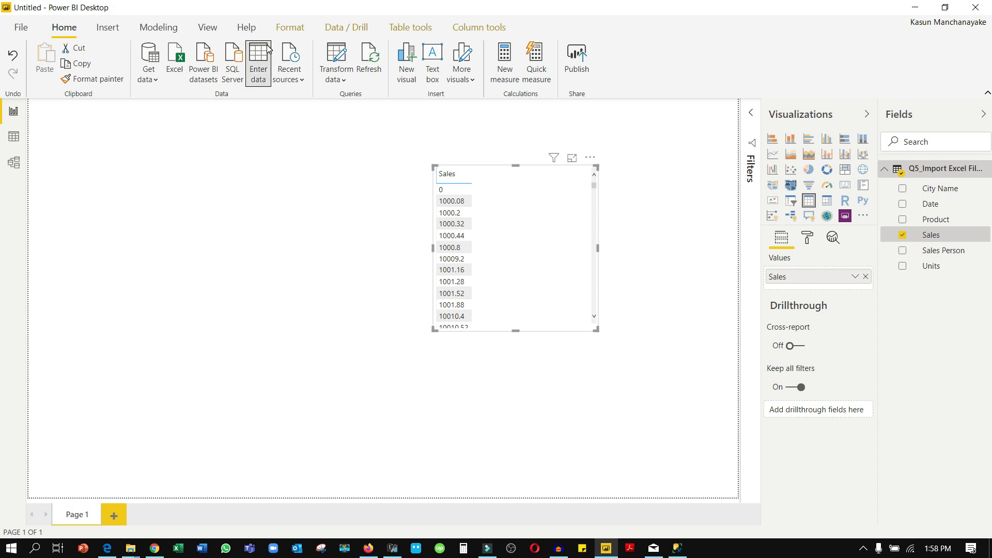
Change the Sales column's data type to Fixed decimal number in Power Query Editor, then close and apply the query
{"action": "left_click", "coordinate": [353, 46]}
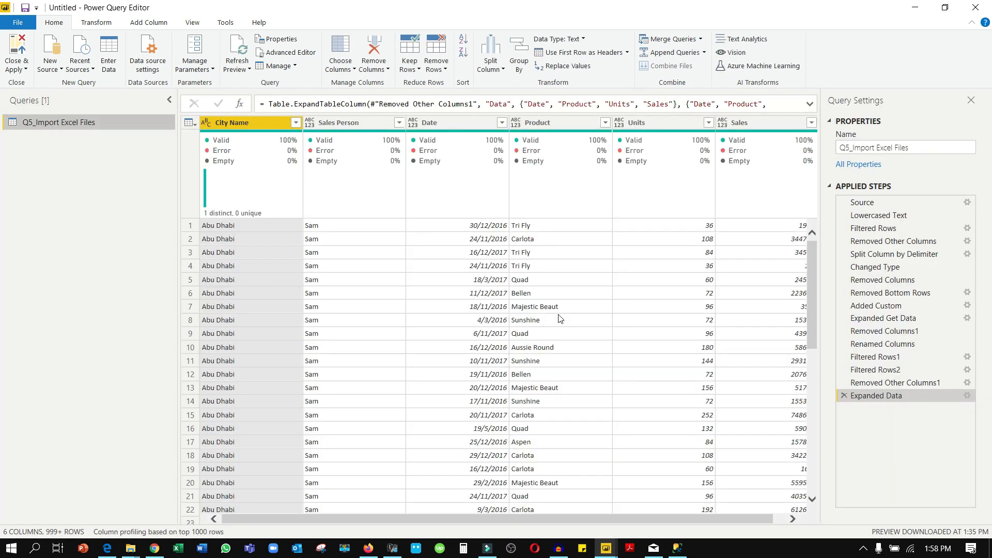
{"action": "left_click_drag", "start_coordinate": [545, 518], "coordinate": [557, 518]}
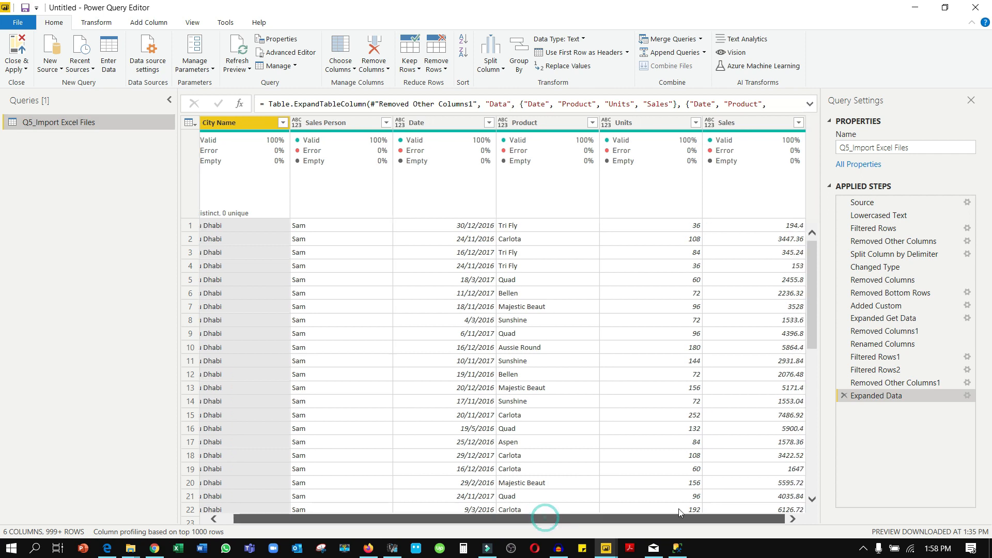
{"action": "left_click", "coordinate": [709, 122]}
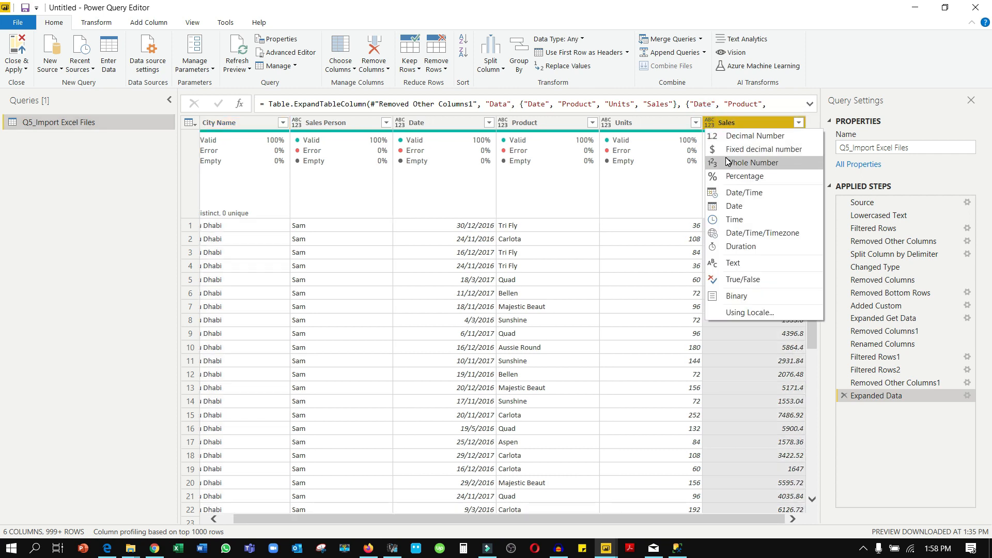
{"action": "left_click", "coordinate": [734, 149]}
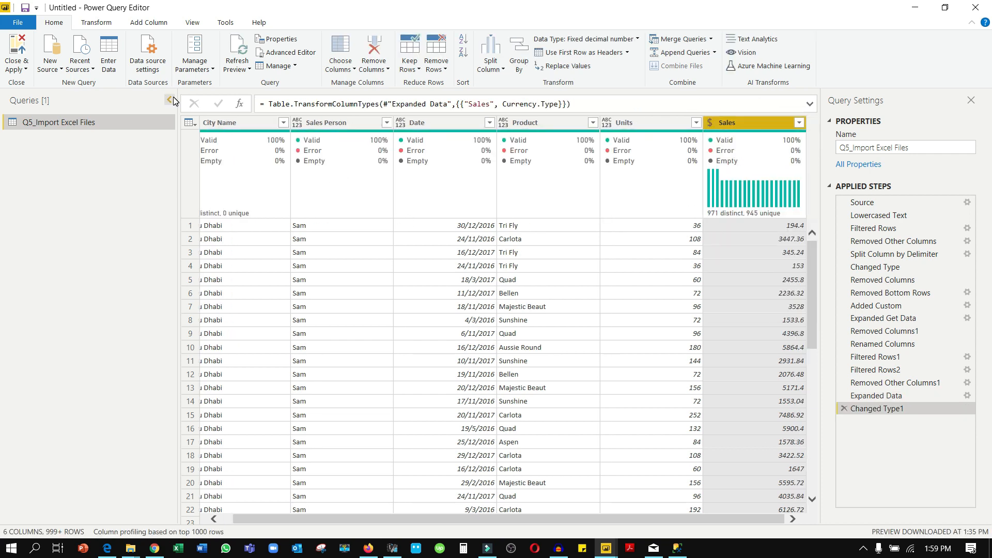
{"action": "left_click", "coordinate": [16, 66]}
{"action": "left_click", "coordinate": [30, 83]}
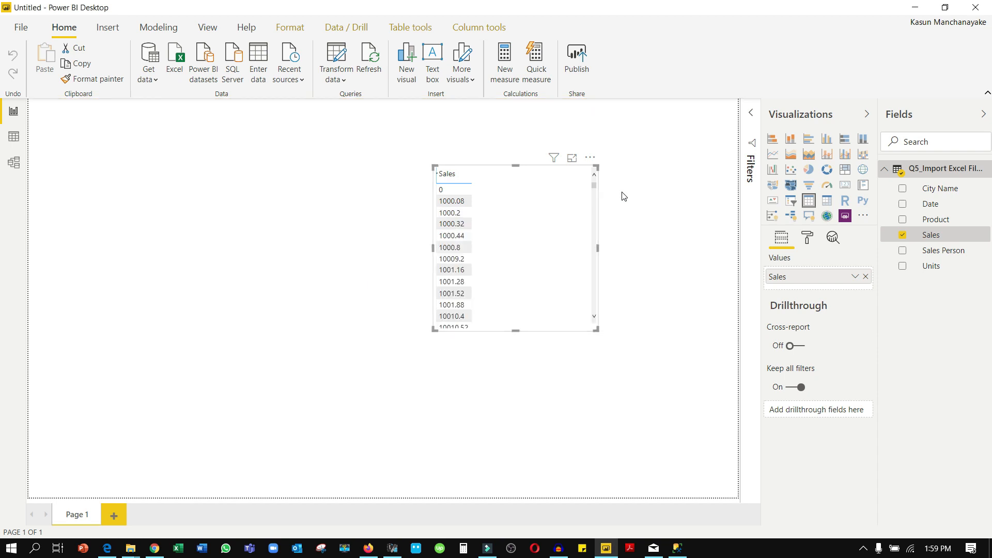
Replace the Sales table visual with a card showing the Sales field and move it near the centre of the report page
{"action": "left_click", "coordinate": [558, 257]}
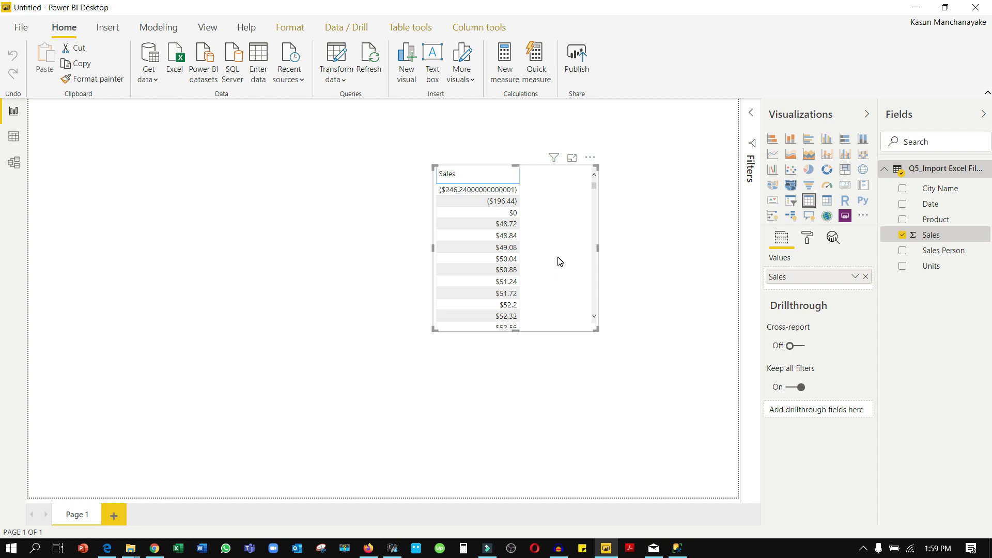
{"action": "key", "text": "Delete"}
{"action": "left_click_drag", "start_coordinate": [923, 235], "coordinate": [530, 288]}
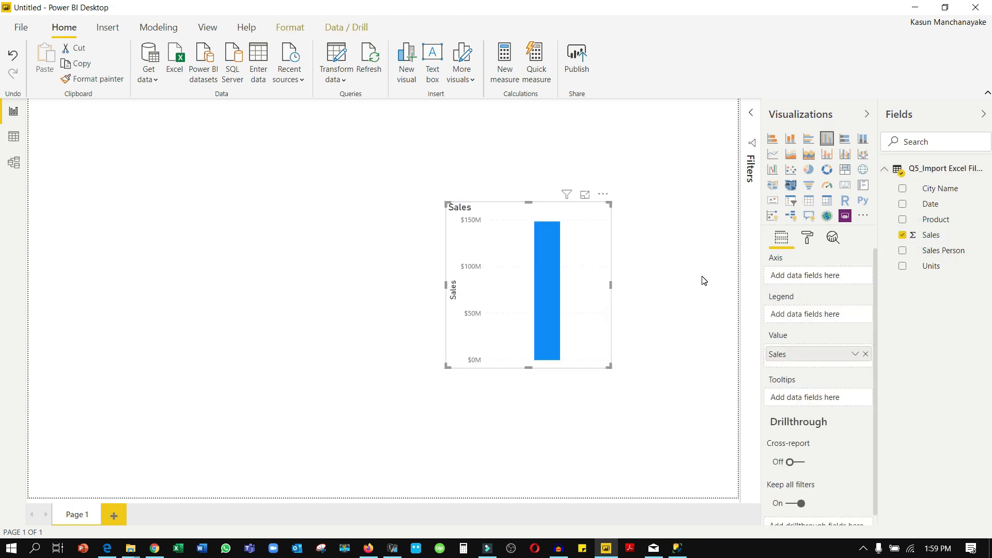
{"action": "left_click", "coordinate": [846, 185]}
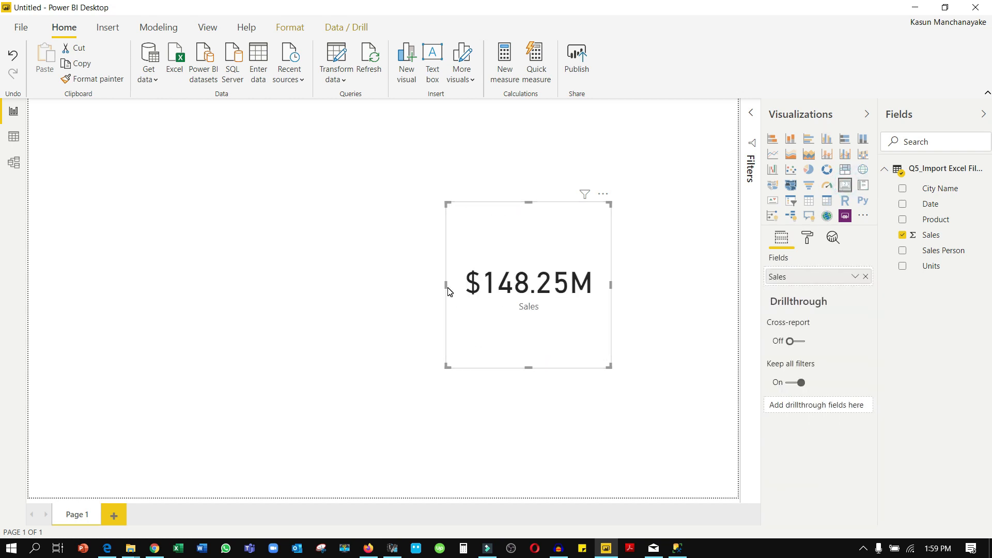
{"action": "left_click_drag", "start_coordinate": [471, 317], "coordinate": [324, 296]}
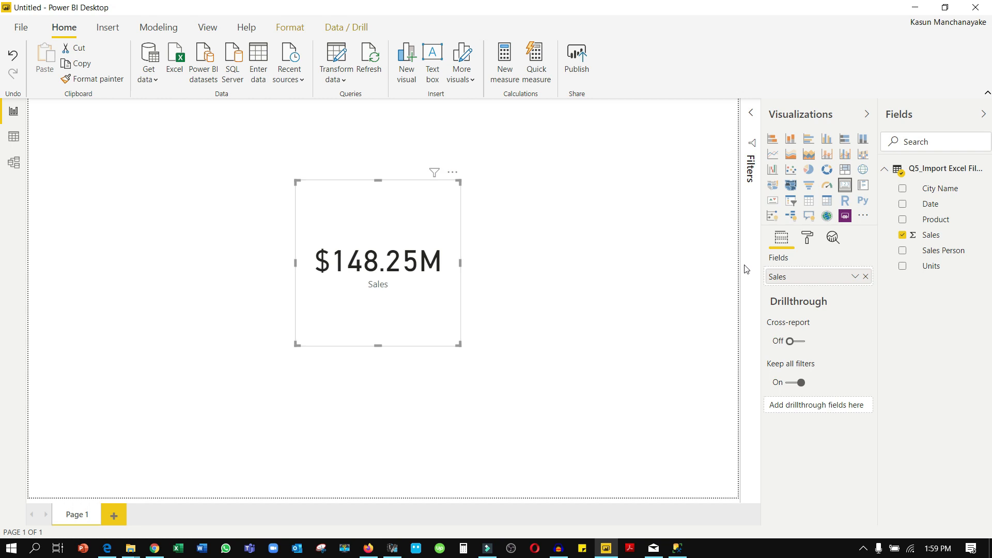
Convert the Sales card into a matrix with City Name as rows and Sales as values
{"action": "left_click_drag", "start_coordinate": [946, 191], "coordinate": [832, 268]}
{"action": "left_click", "coordinate": [827, 201]}
{"action": "left_click_drag", "start_coordinate": [930, 189], "coordinate": [815, 279]}
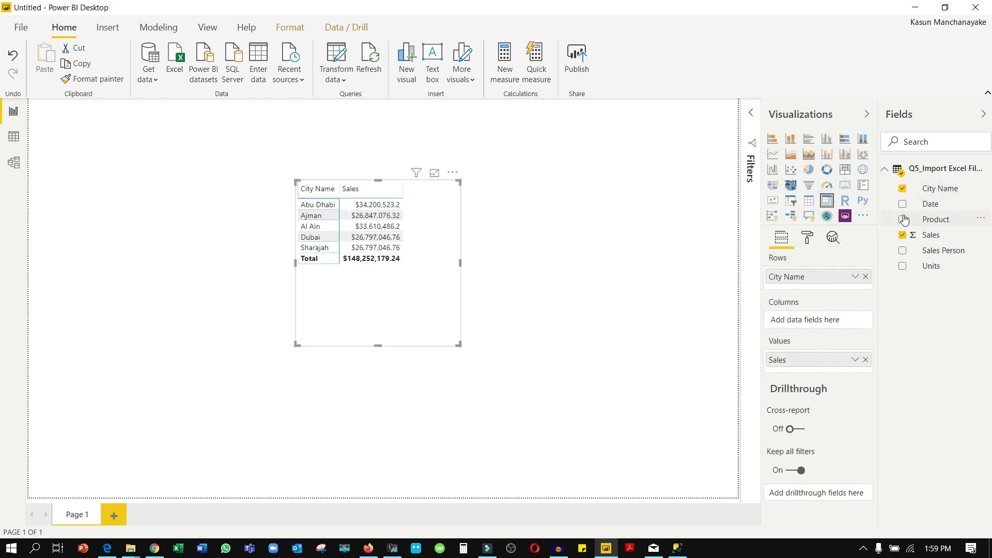
Add Sales Person below City Name in the rows of the enlarged matrix and expand Abu Dhabi and Ajman
{"action": "left_click_drag", "start_coordinate": [930, 251], "coordinate": [825, 292]}
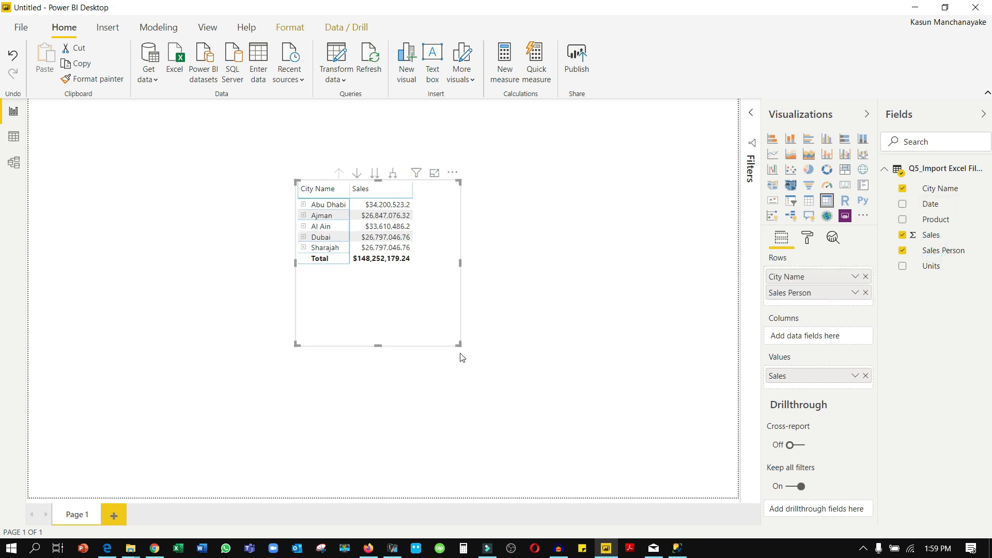
{"action": "left_click_drag", "start_coordinate": [458, 343], "coordinate": [602, 378]}
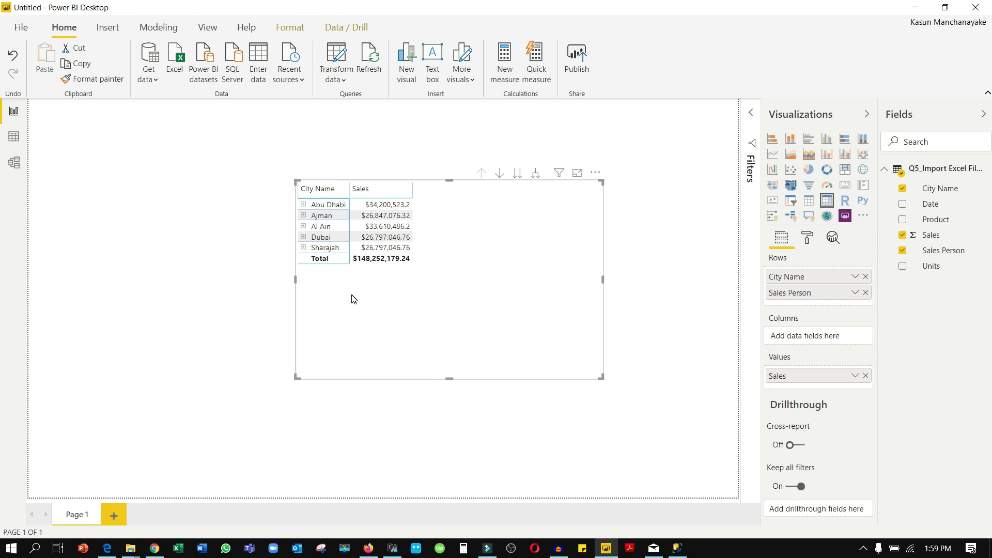
{"action": "left_click", "coordinate": [303, 204]}
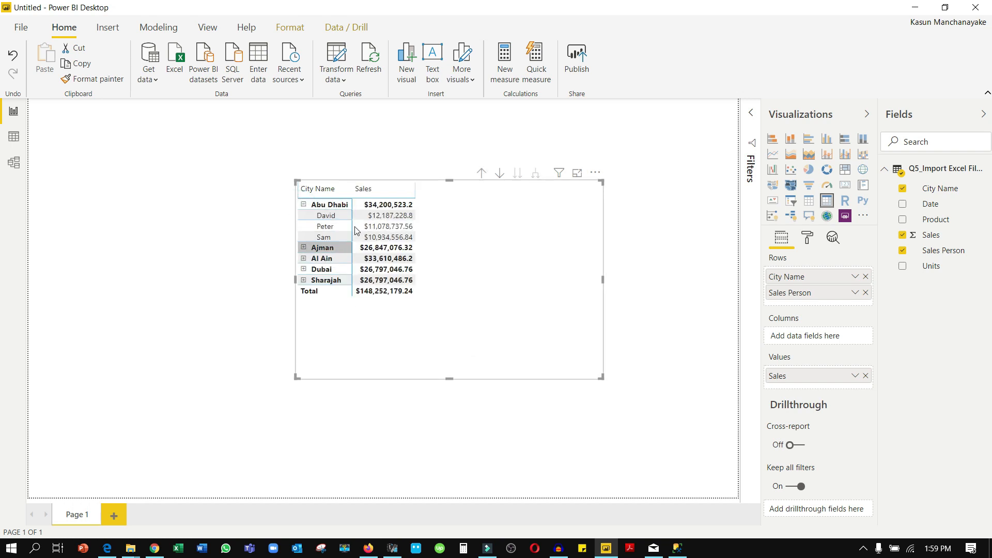
{"action": "left_click", "coordinate": [304, 248]}
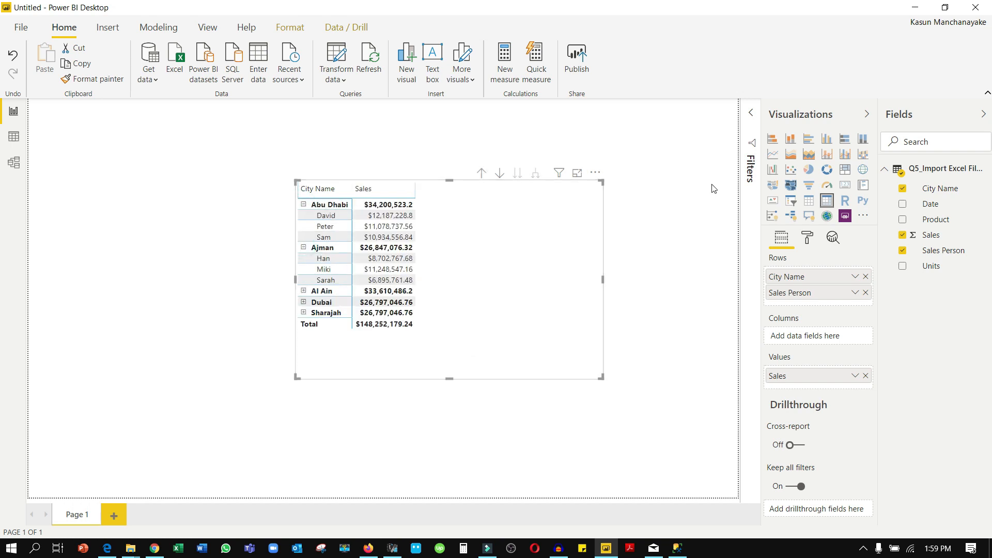
Convert the matrix into a stacked bar chart of Sales by City Name only, without Sales Person, and reposition it on the page
{"action": "left_click", "coordinate": [771, 139]}
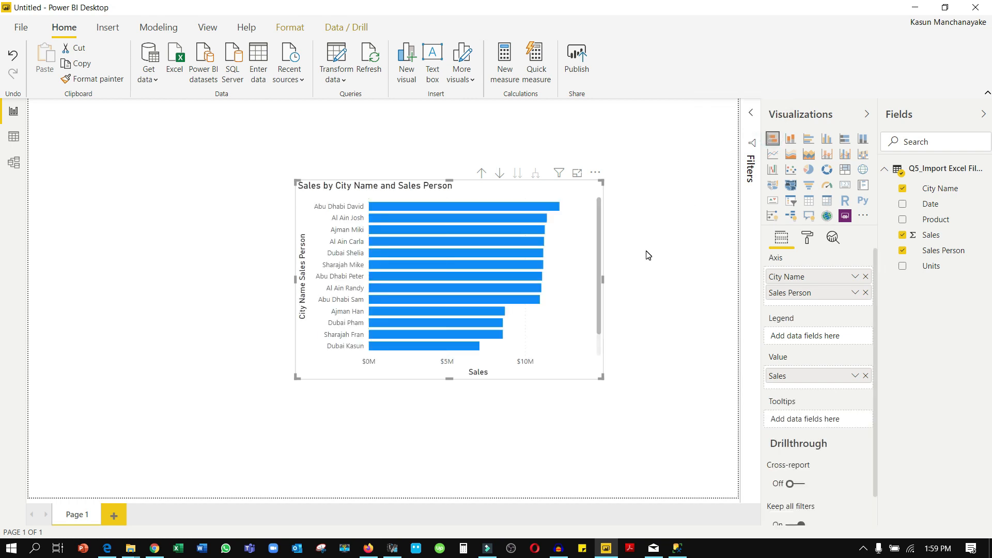
{"action": "left_click", "coordinate": [865, 292]}
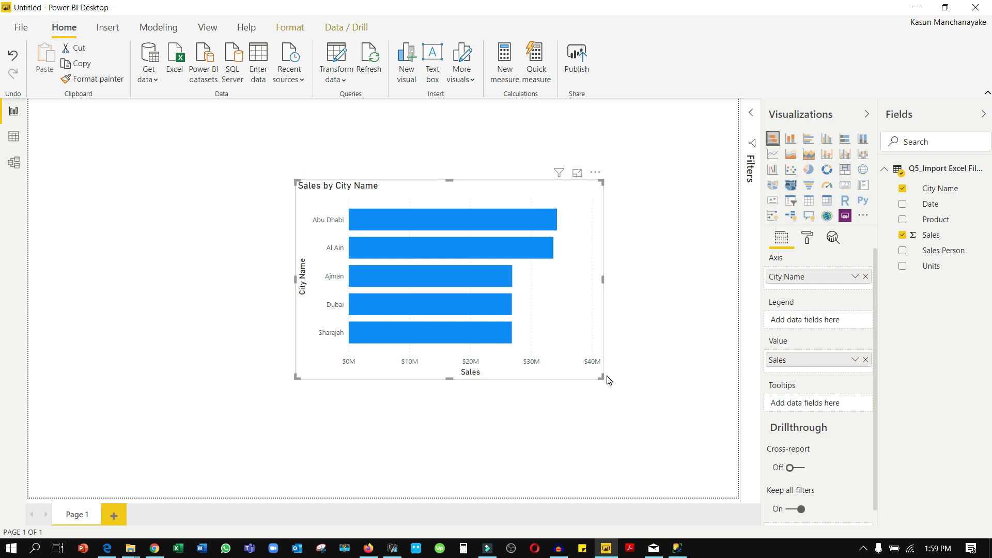
{"action": "left_click_drag", "start_coordinate": [601, 378], "coordinate": [462, 324]}
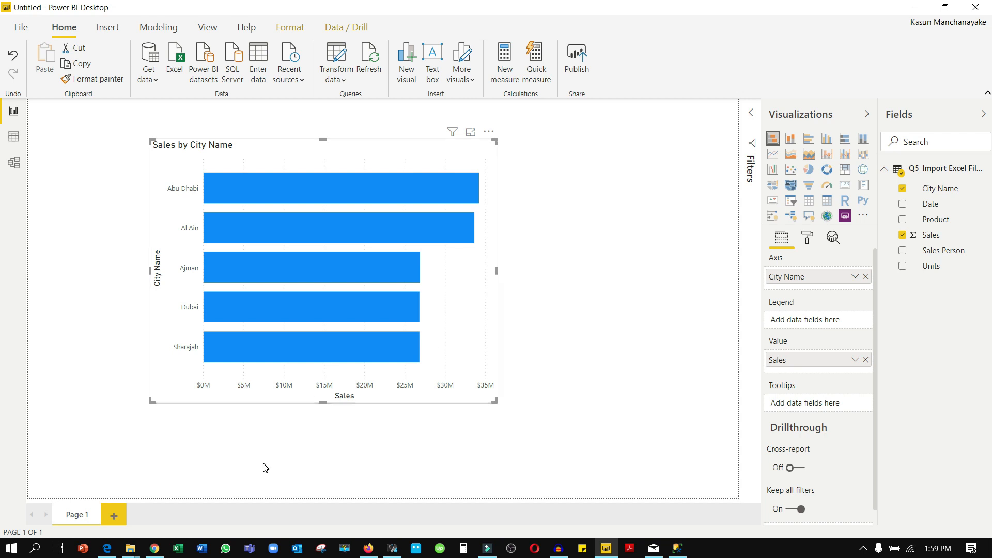
Switch to File Explorer, duplicate the Ajman workbook in the Q5_Import Excel Files folder and rename the copy as UAE
{"action": "left_click", "coordinate": [130, 551]}
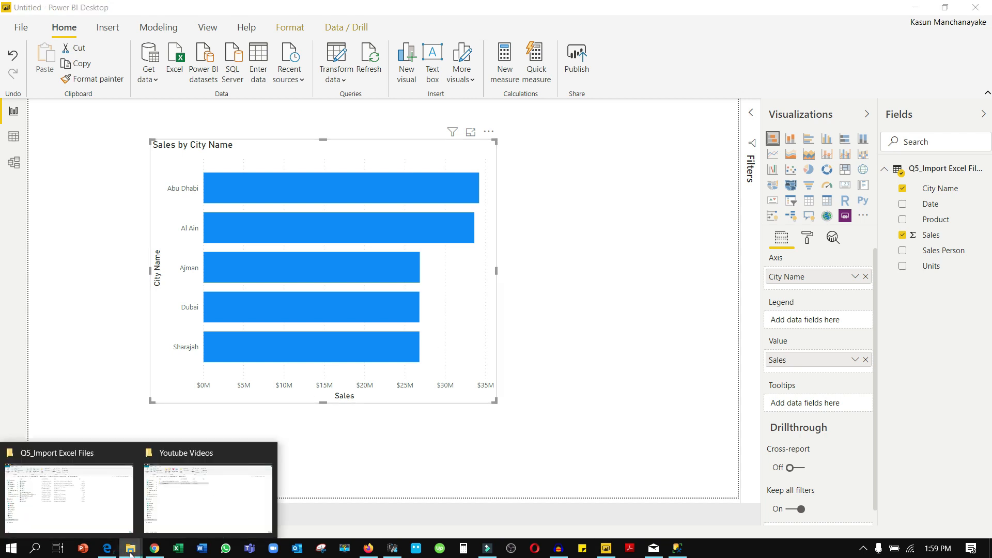
{"action": "left_click", "coordinate": [81, 508]}
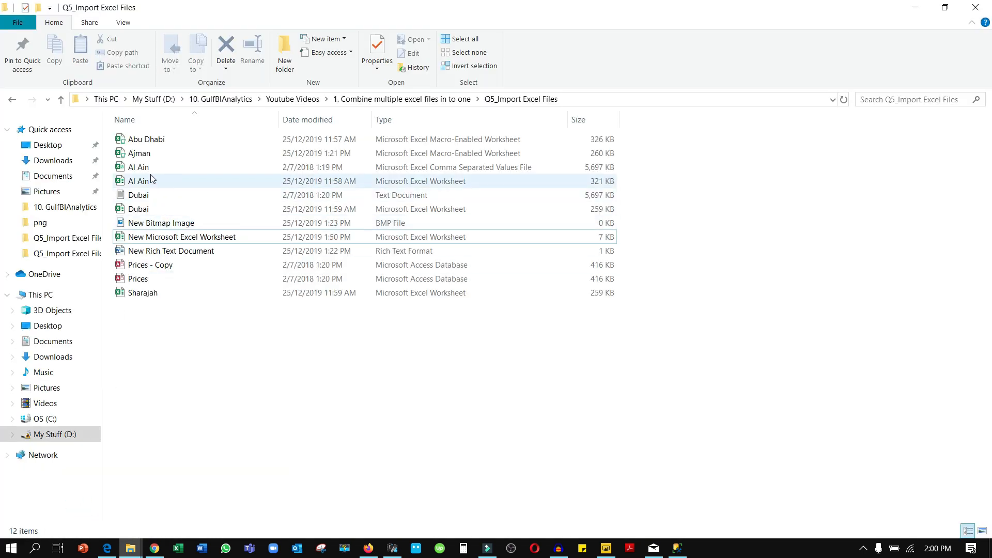
{"action": "left_click", "coordinate": [182, 158]}
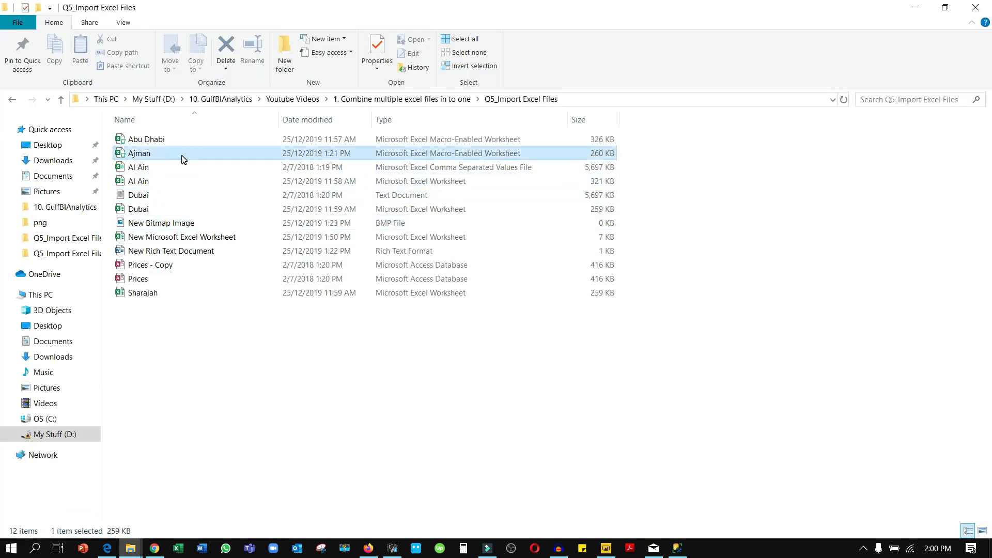
{"action": "key", "text": "ctrl+c"}
{"action": "key", "text": "ctrl+v"}
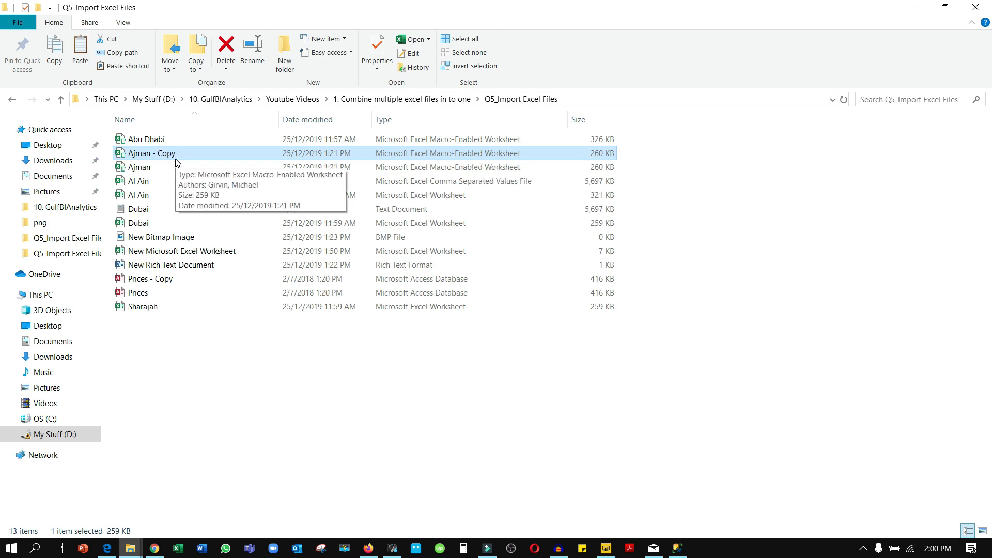
{"action": "key", "text": "F2"}
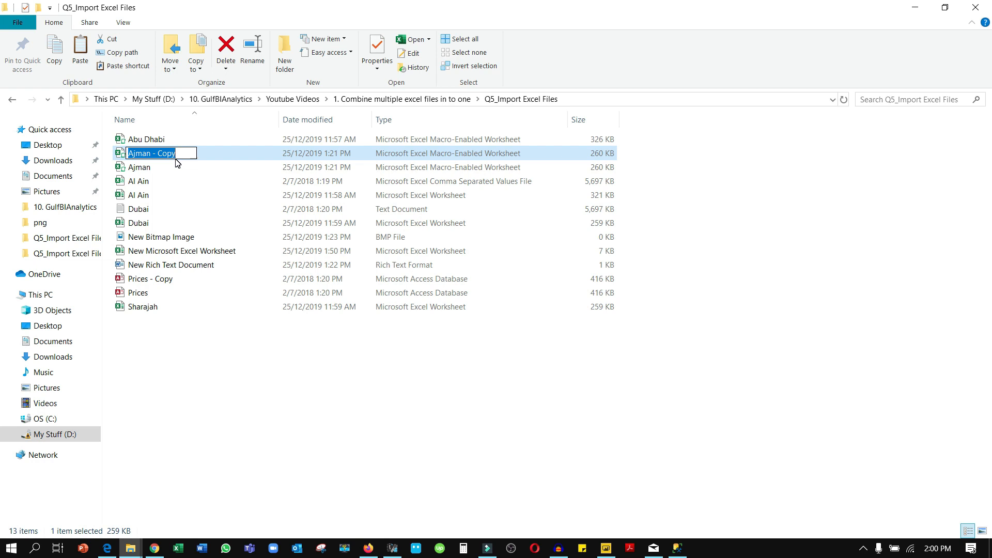
{"action": "type", "text": "UAE"}
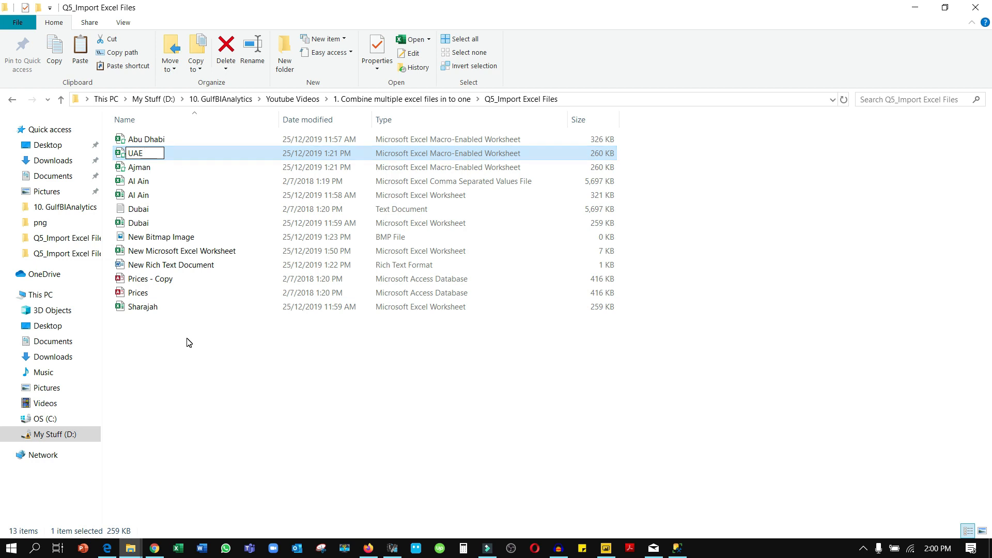
{"action": "left_click", "coordinate": [196, 379]}
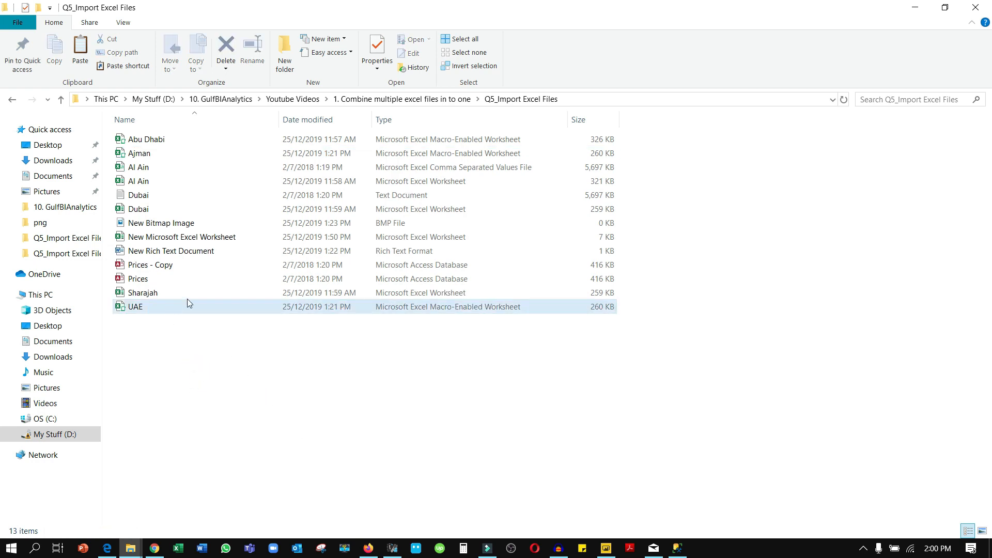
Switch back to Power BI Desktop, enlarge the Sales by City Name bar chart and refresh the data
{"action": "left_click", "coordinate": [606, 549]}
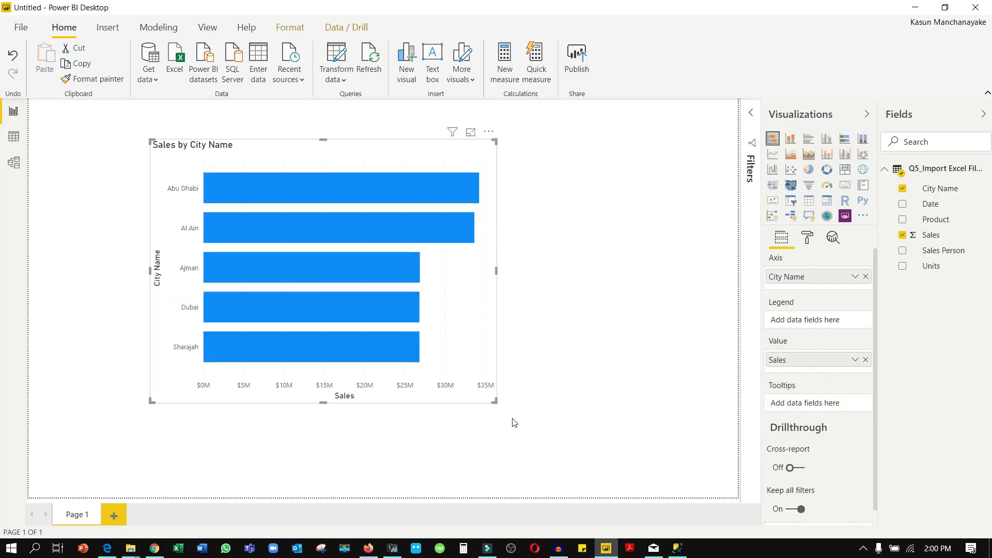
{"action": "left_click_drag", "start_coordinate": [495, 402], "coordinate": [514, 456]}
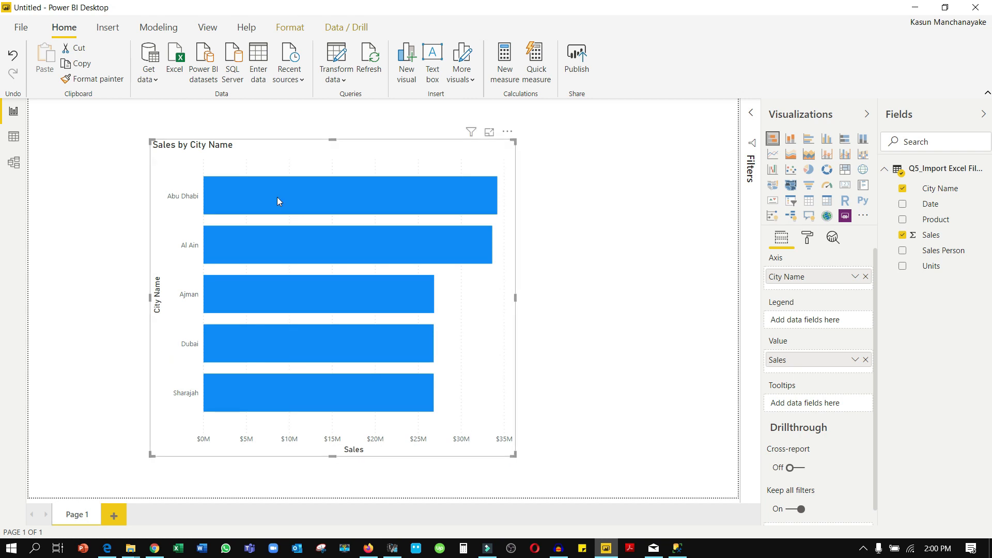
{"action": "left_click", "coordinate": [367, 55]}
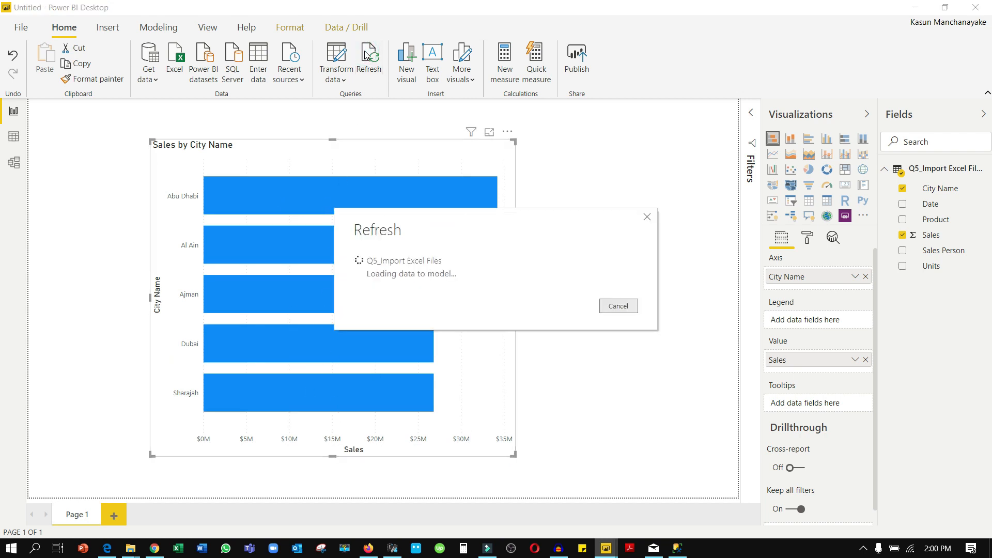